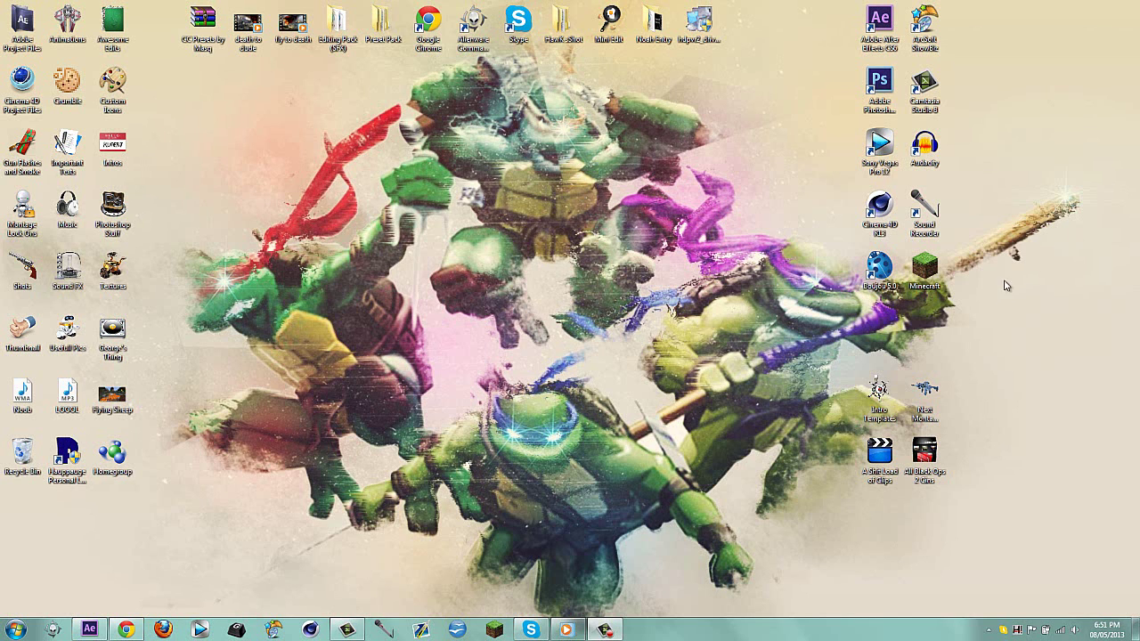
{"action": "left_click_drag", "start_coordinate": [154, 65], "coordinate": [846, 484]}
{"action": "left_click_drag", "start_coordinate": [140, 67], "coordinate": [630, 241]}
{"action": "left_click_drag", "start_coordinate": [390, 63], "coordinate": [700, 349]}
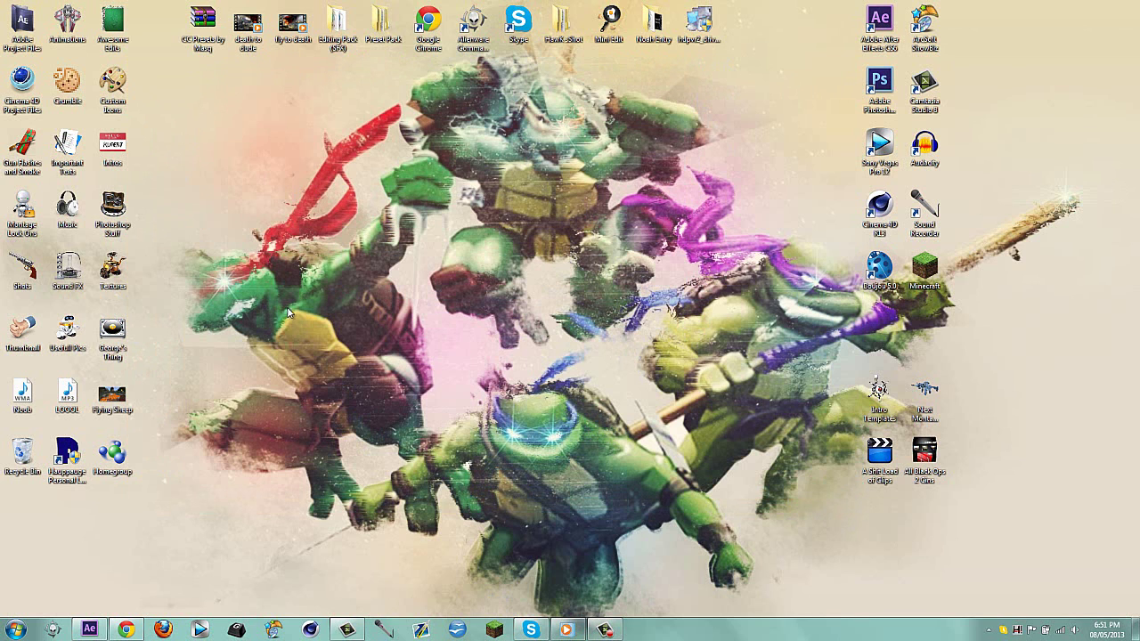
{"action": "left_click_drag", "start_coordinate": [152, 57], "coordinate": [749, 483]}
Play the Im Notorious example video, pausing around its clip transition, and close the player
{"action": "left_click", "coordinate": [568, 630]}
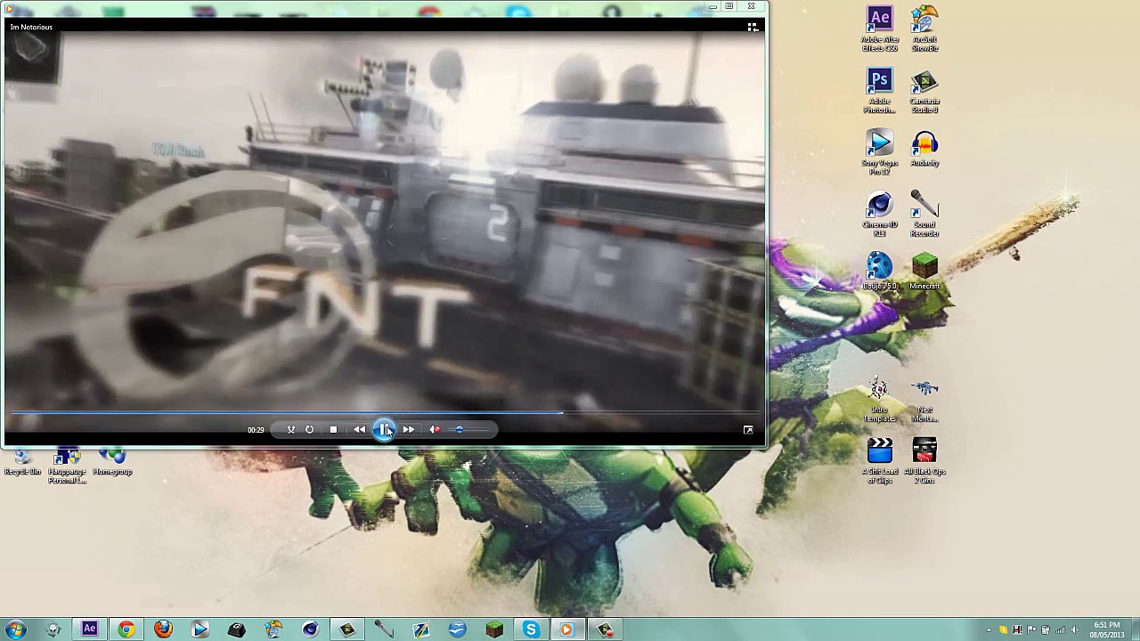
{"action": "left_click", "coordinate": [390, 433]}
{"action": "left_click", "coordinate": [386, 430]}
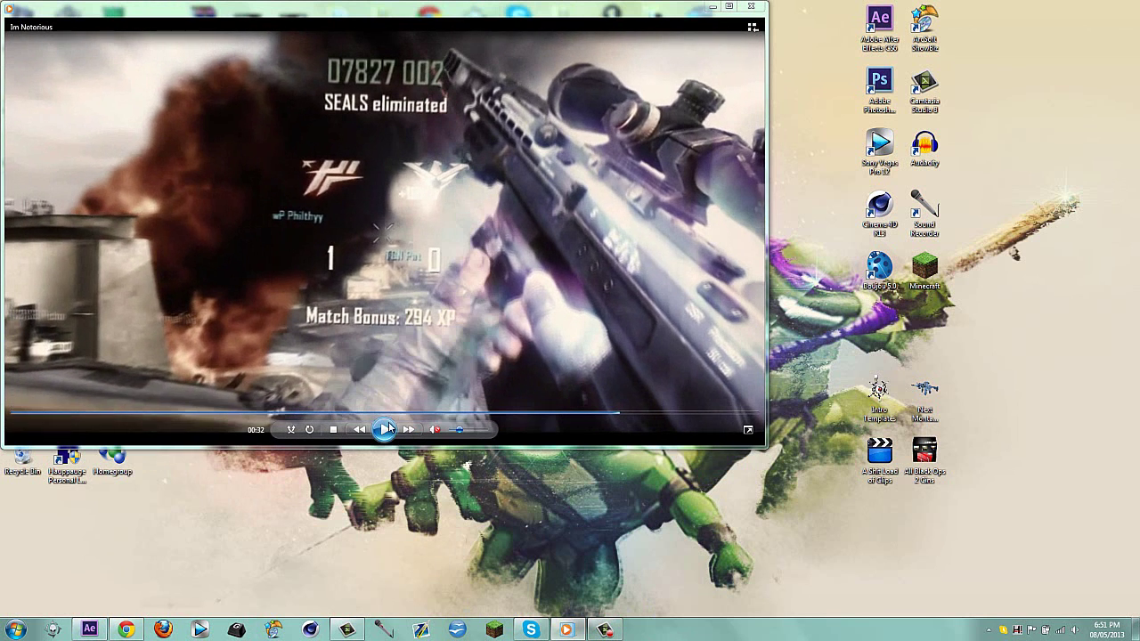
{"action": "left_click", "coordinate": [392, 302]}
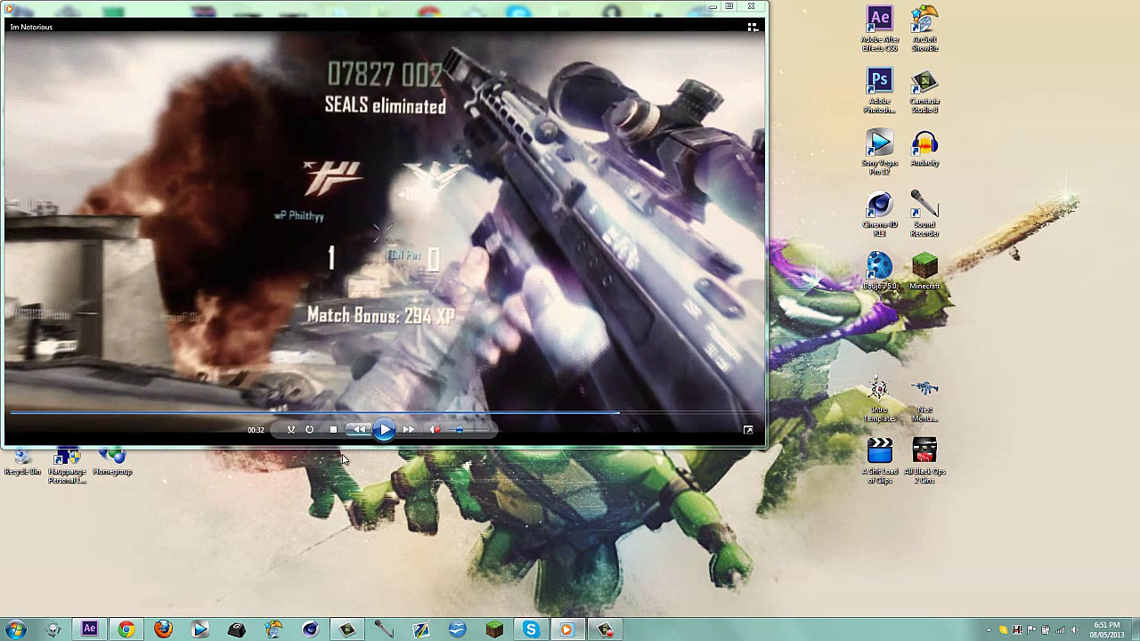
{"action": "left_click", "coordinate": [384, 429]}
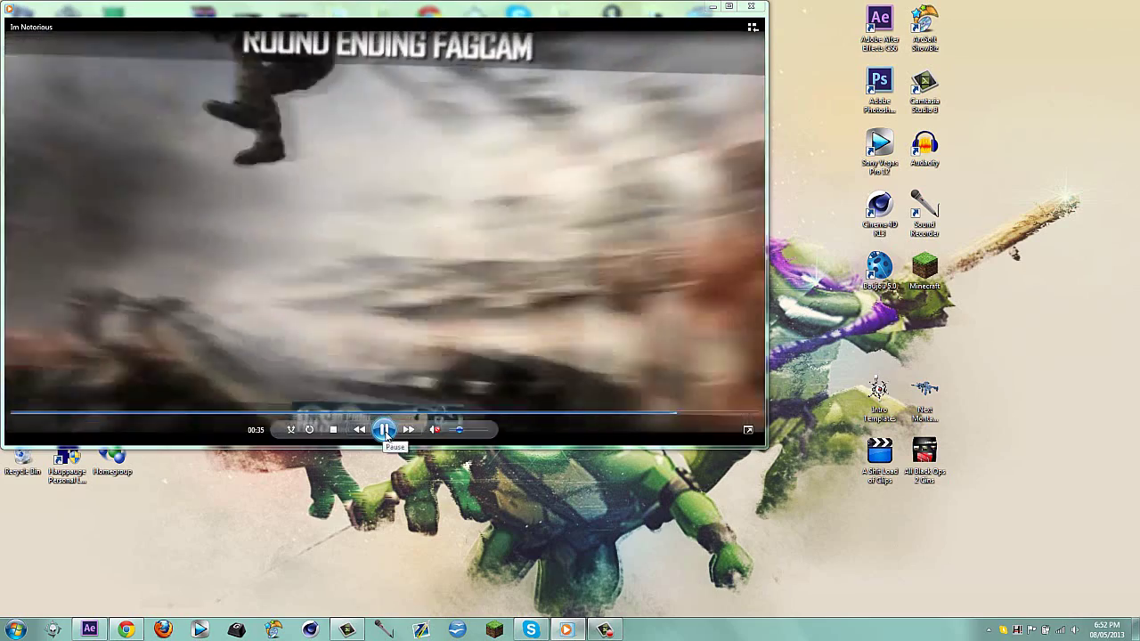
{"action": "left_click", "coordinate": [384, 430]}
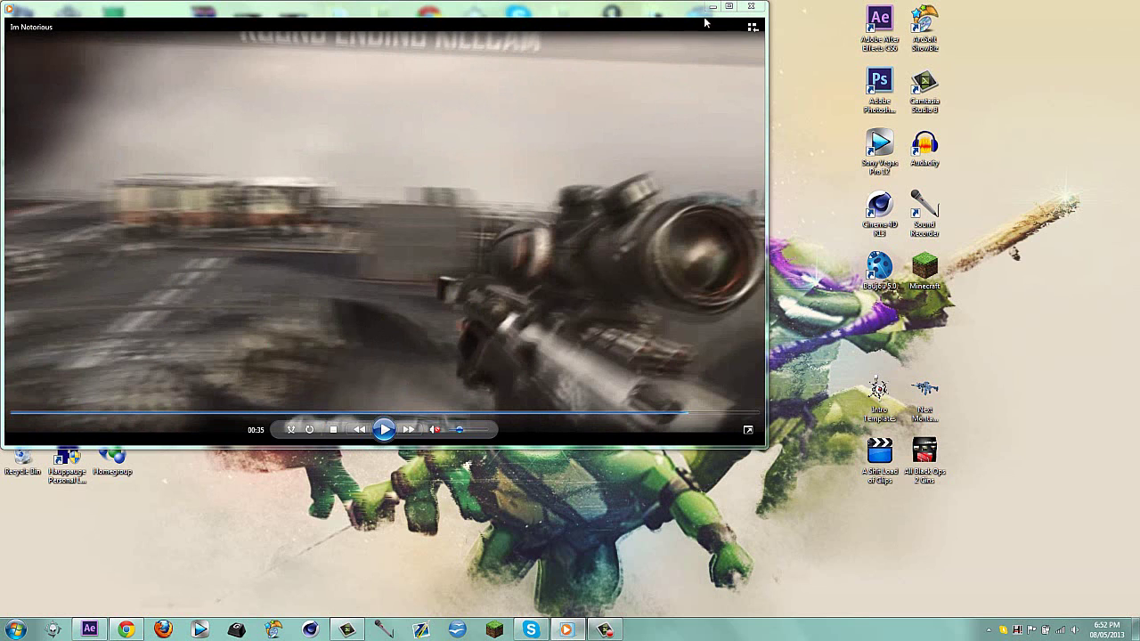
{"action": "left_click", "coordinate": [751, 6]}
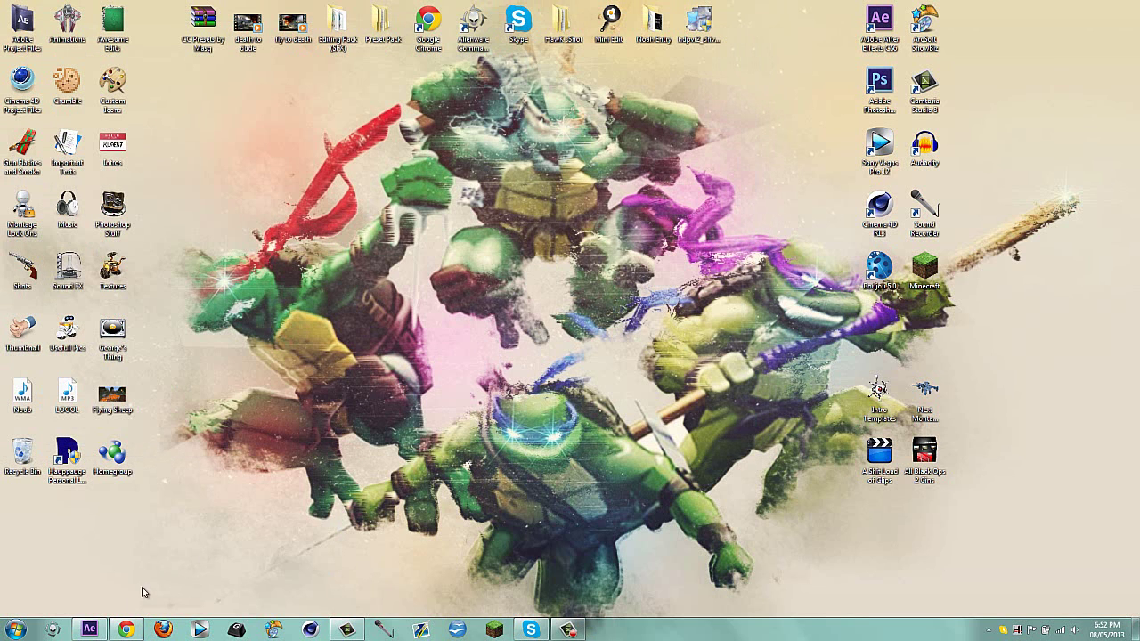
Switch to After Effects and create a new composition named Tut
{"action": "left_click", "coordinate": [89, 629]}
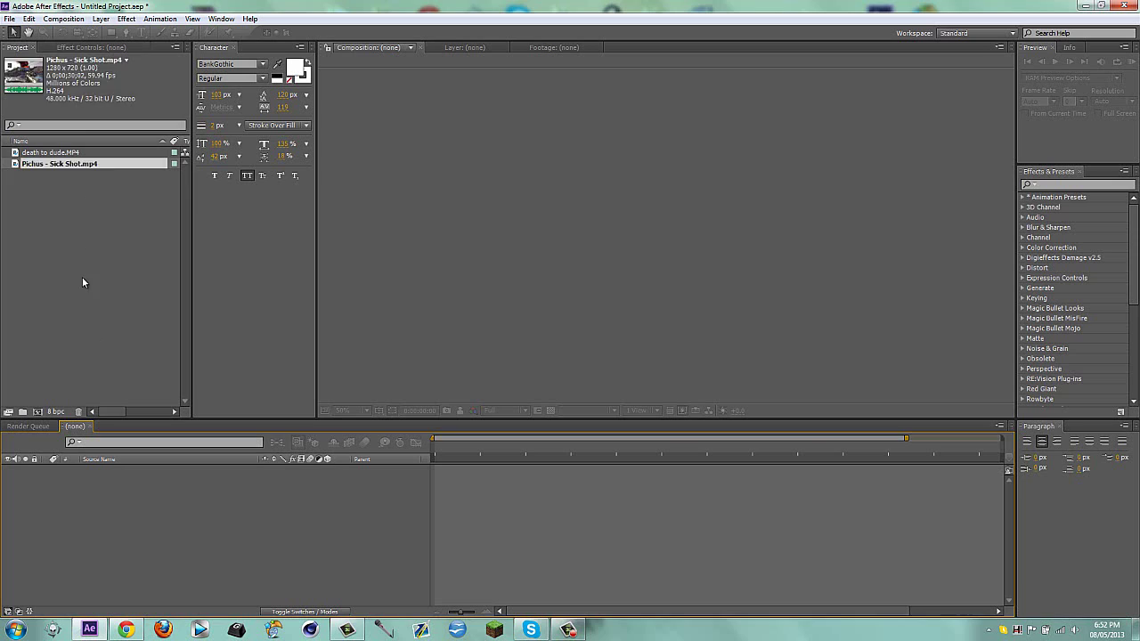
{"action": "left_click", "coordinate": [82, 282]}
{"action": "left_click", "coordinate": [56, 152]}
{"action": "left_click", "coordinate": [54, 164]}
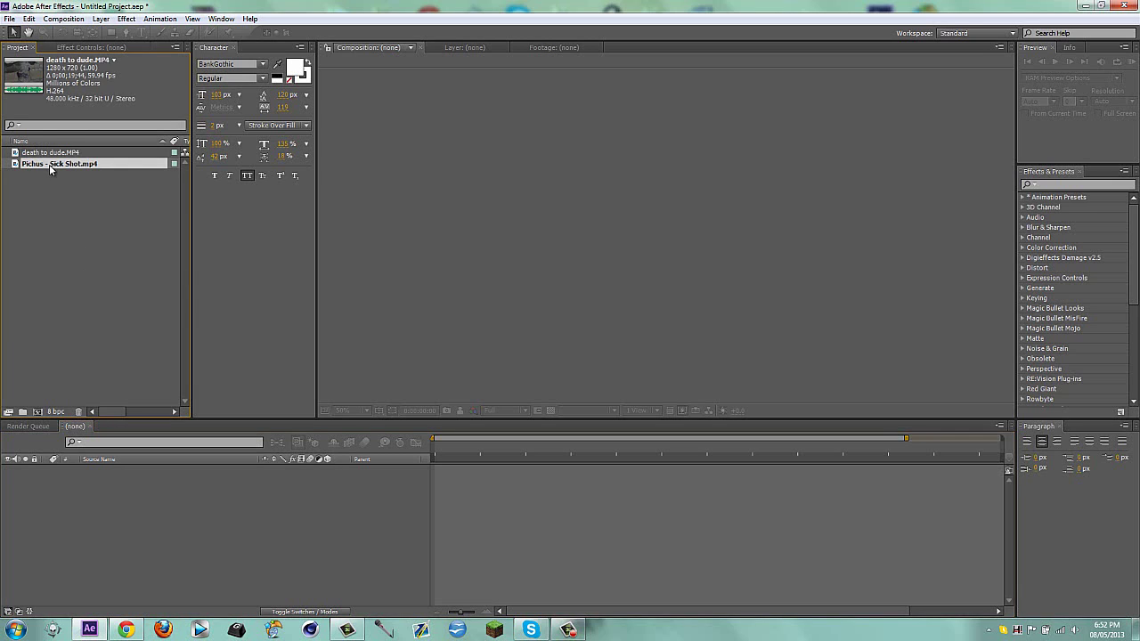
{"action": "left_click", "coordinate": [58, 317]}
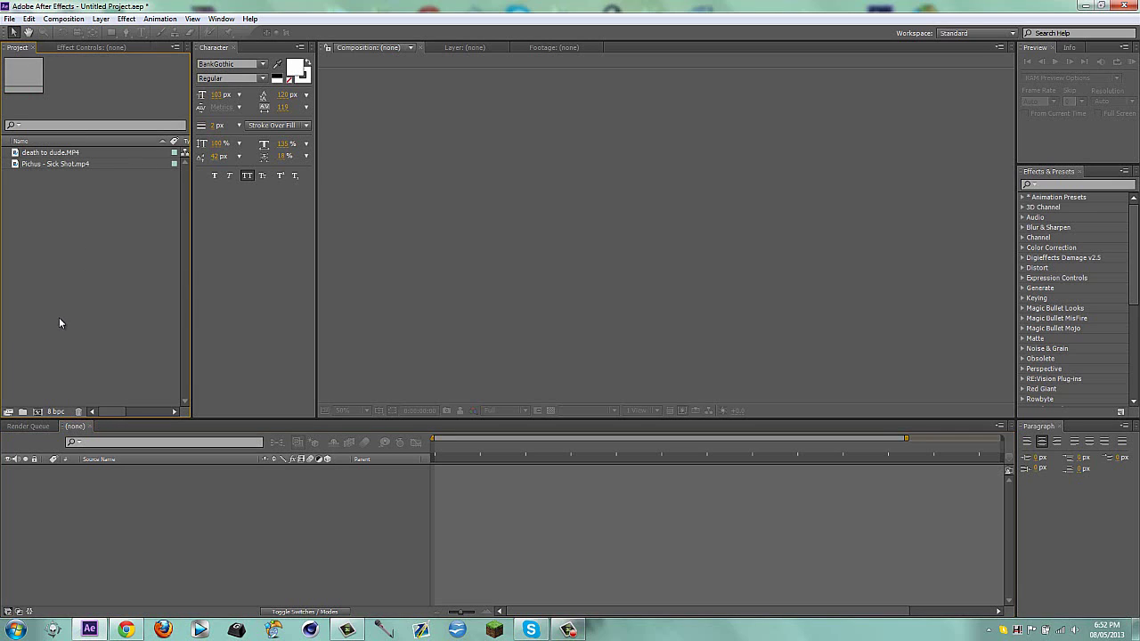
{"action": "left_click", "coordinate": [37, 412]}
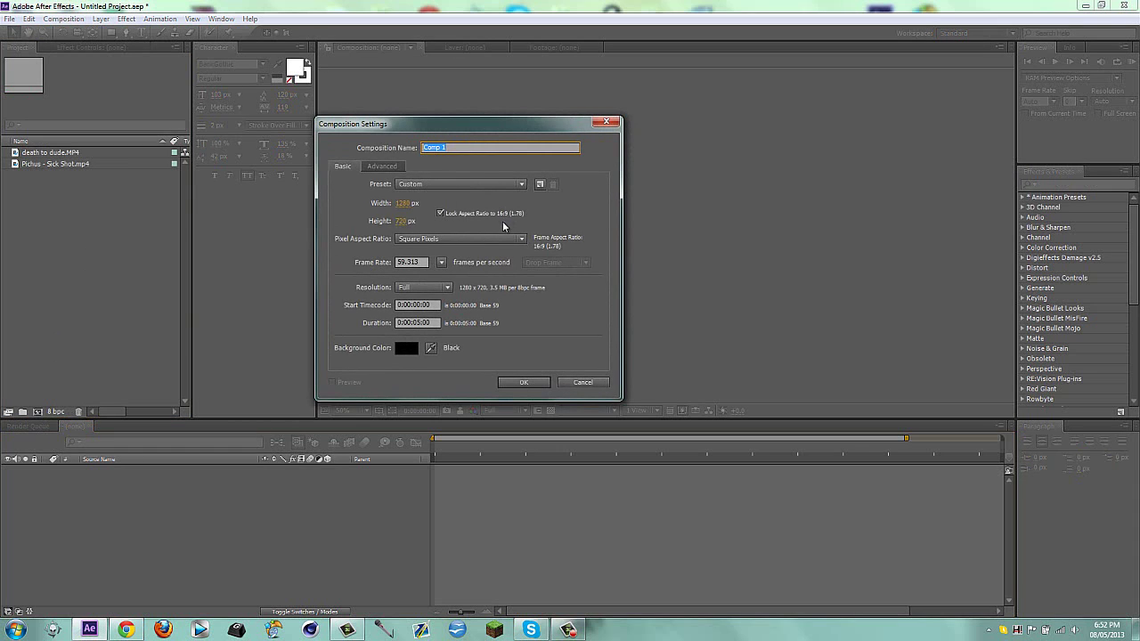
{"action": "type", "text": "Tut"}
{"action": "key", "text": "Return"}
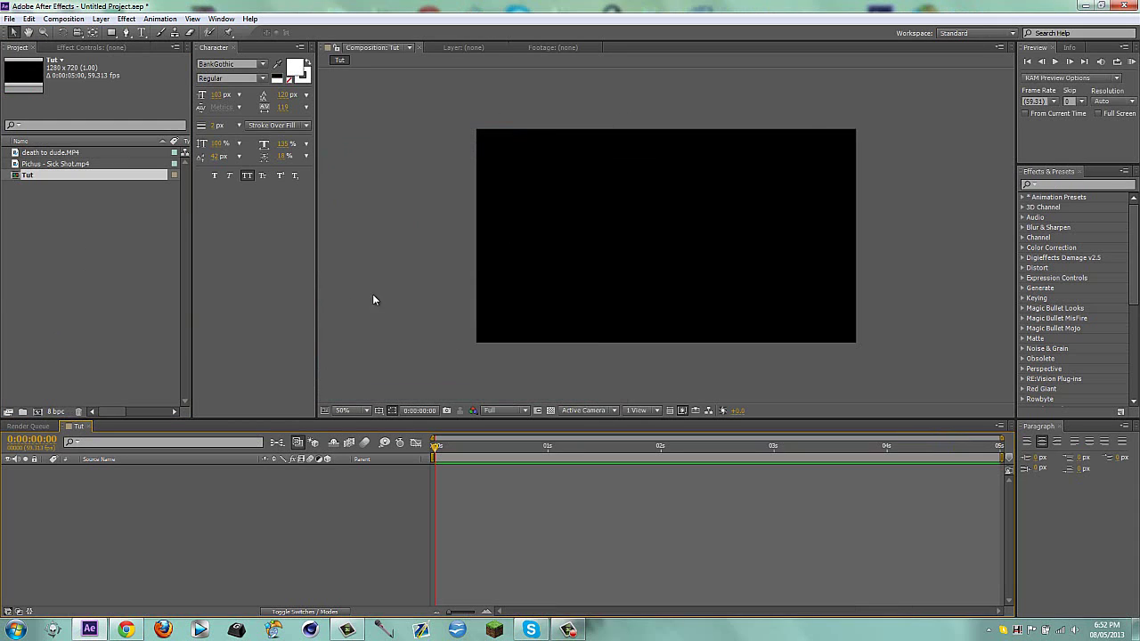
Add death to dude.MP4 to the Tut timeline, shifted earlier so it begins partway through, and set the preview resolution to Half
{"action": "left_click", "coordinate": [25, 212]}
{"action": "left_click", "coordinate": [54, 153]}
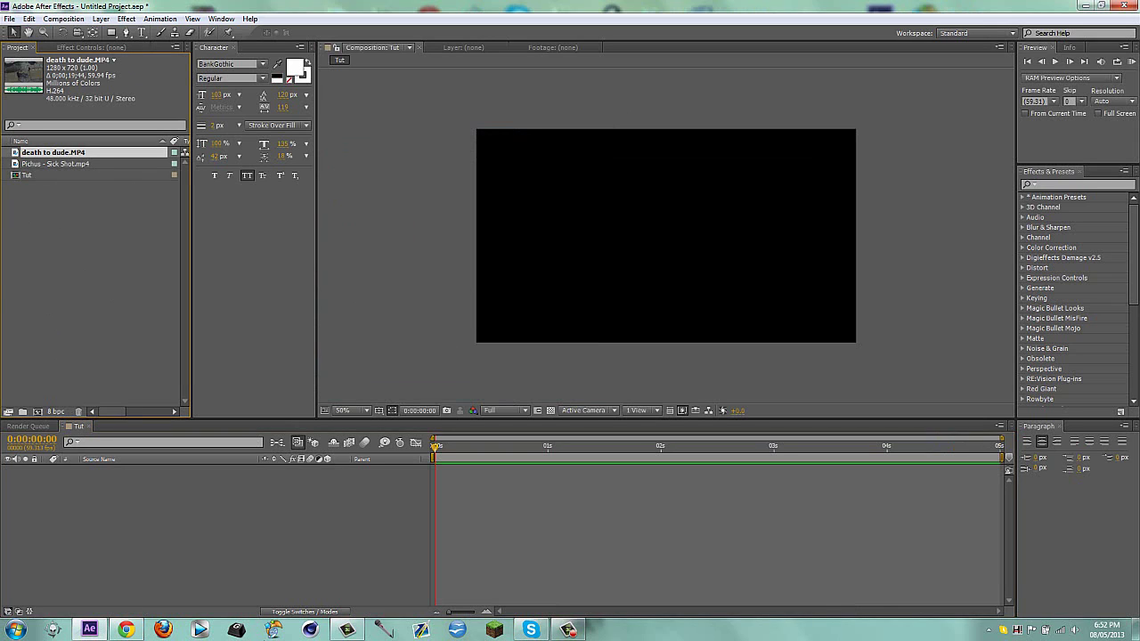
{"action": "left_click_drag", "start_coordinate": [62, 154], "coordinate": [584, 488]}
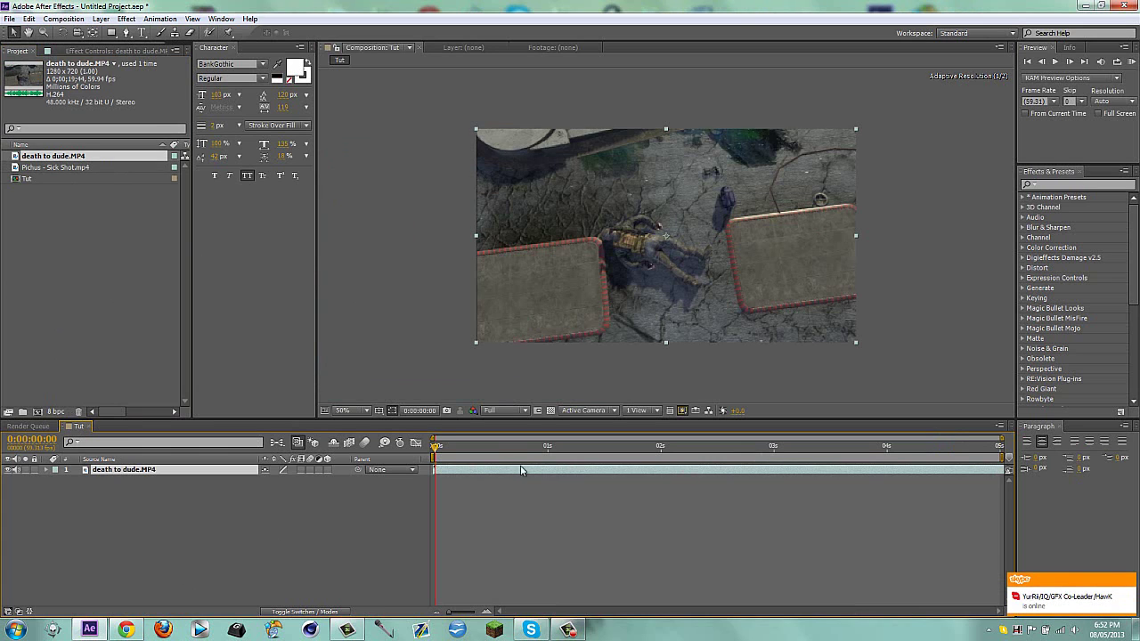
{"action": "left_click_drag", "start_coordinate": [702, 478], "coordinate": [542, 478]}
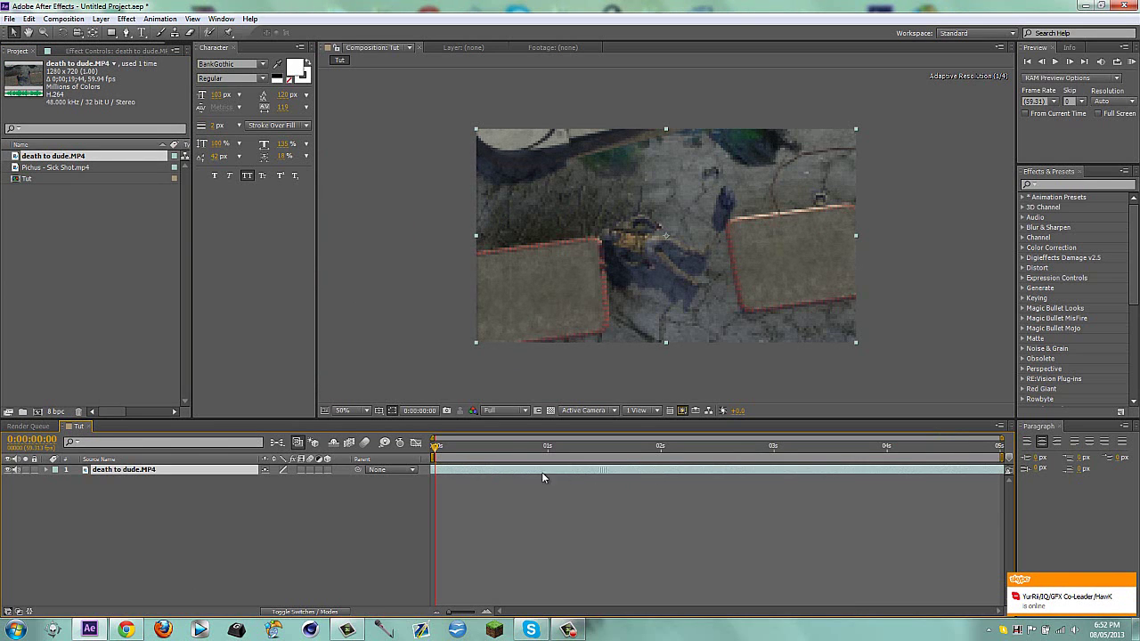
{"action": "left_click_drag", "start_coordinate": [328, 467], "coordinate": [778, 470]}
{"action": "left_click_drag", "start_coordinate": [511, 469], "coordinate": [361, 461]}
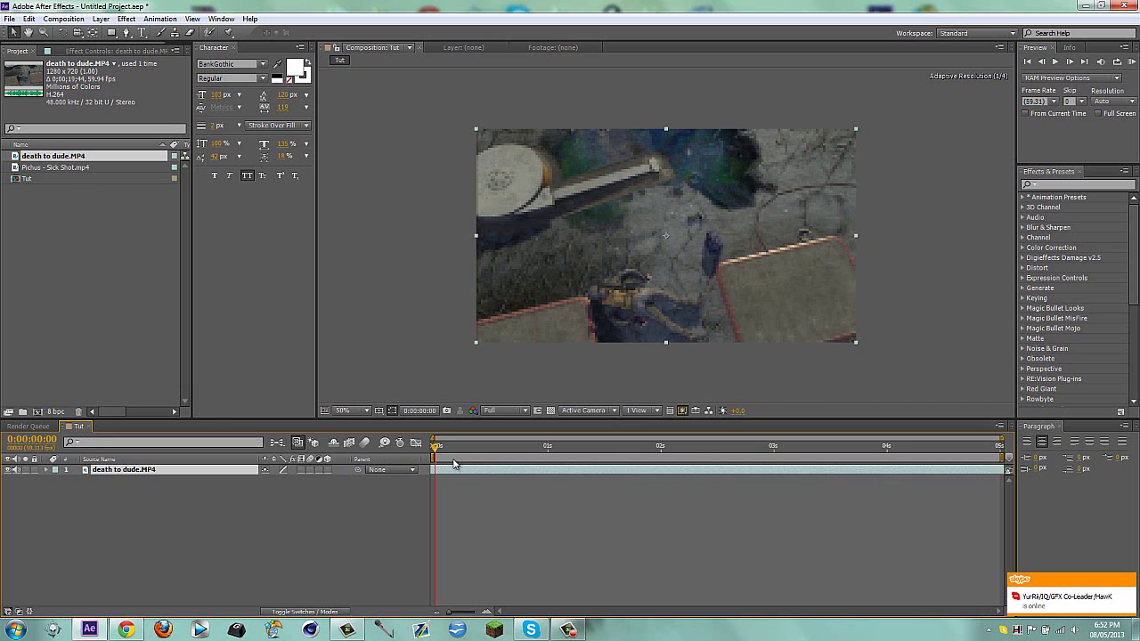
{"action": "left_click_drag", "start_coordinate": [454, 462], "coordinate": [514, 461]}
{"action": "left_click", "coordinate": [499, 412]}
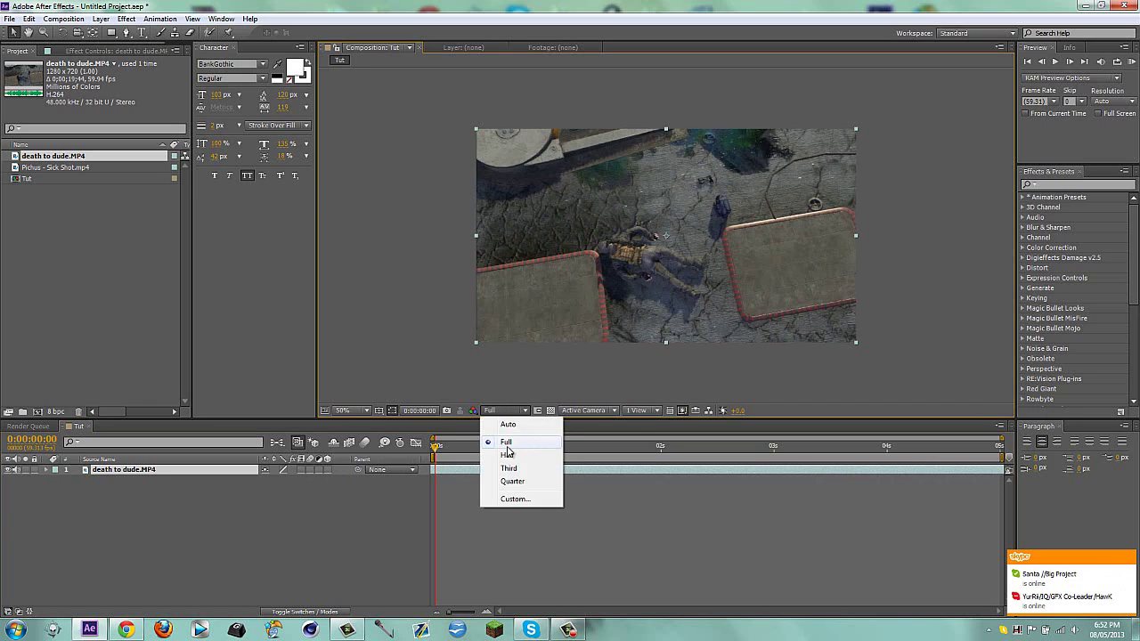
{"action": "left_click", "coordinate": [512, 455]}
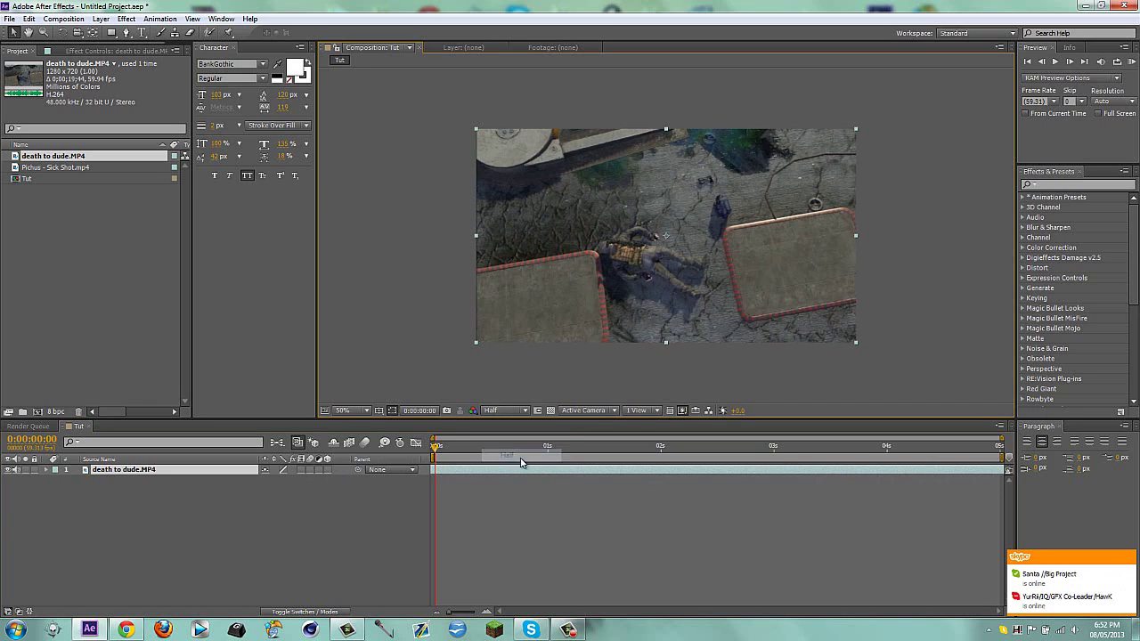
Change the Skype online status to silence the contact notifications
{"action": "right_click", "coordinate": [1005, 630]}
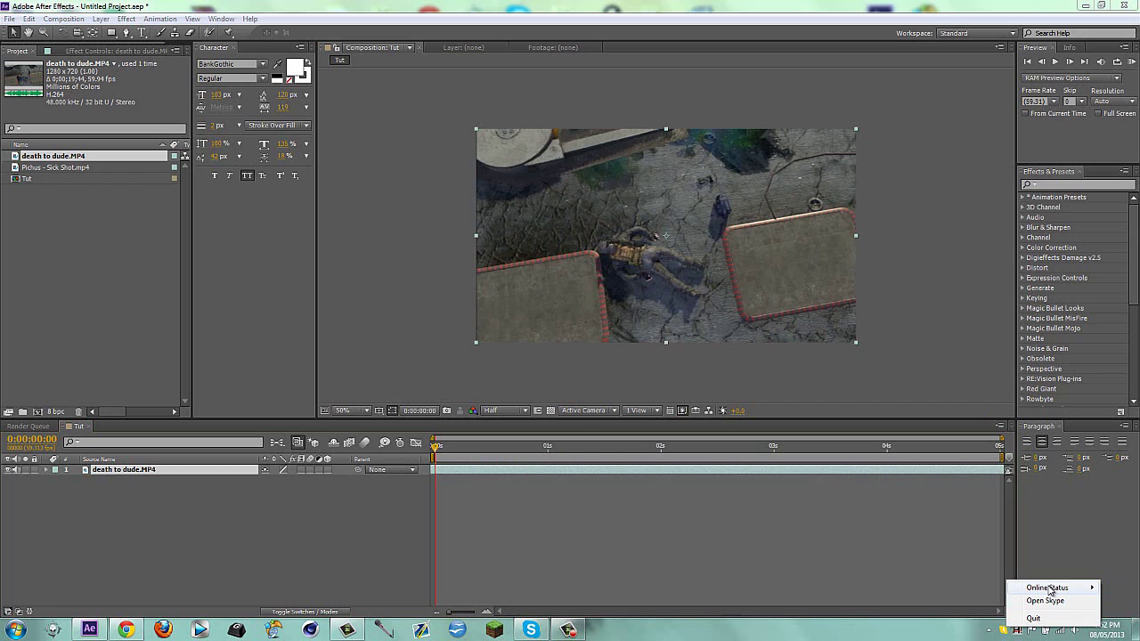
{"action": "mouse_move", "coordinate": [1047, 587]}
{"action": "left_click", "coordinate": [939, 526]}
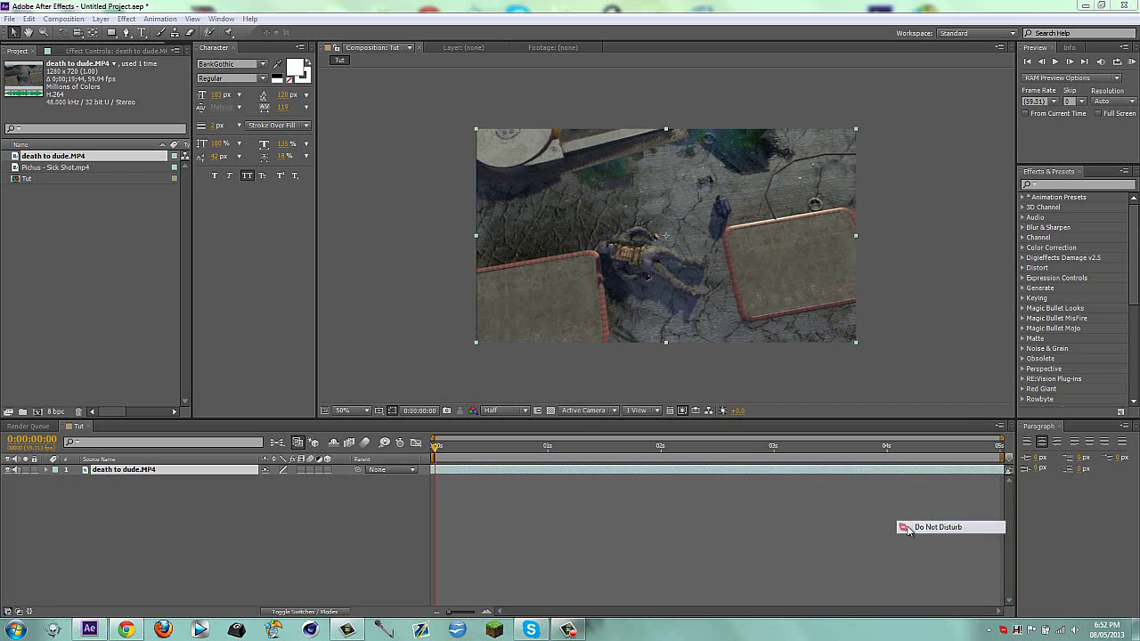
Extend the duration of the Tut composition in its composition settings
{"action": "left_click", "coordinate": [314, 516]}
{"action": "key", "text": "ctrl+k"}
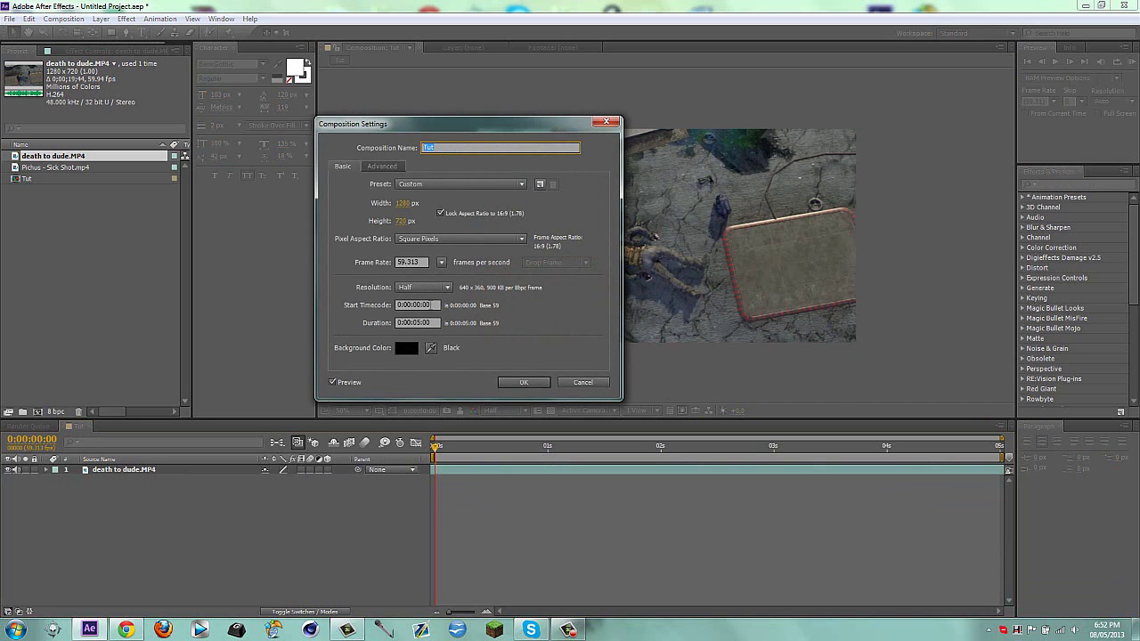
{"action": "left_click", "coordinate": [416, 325]}
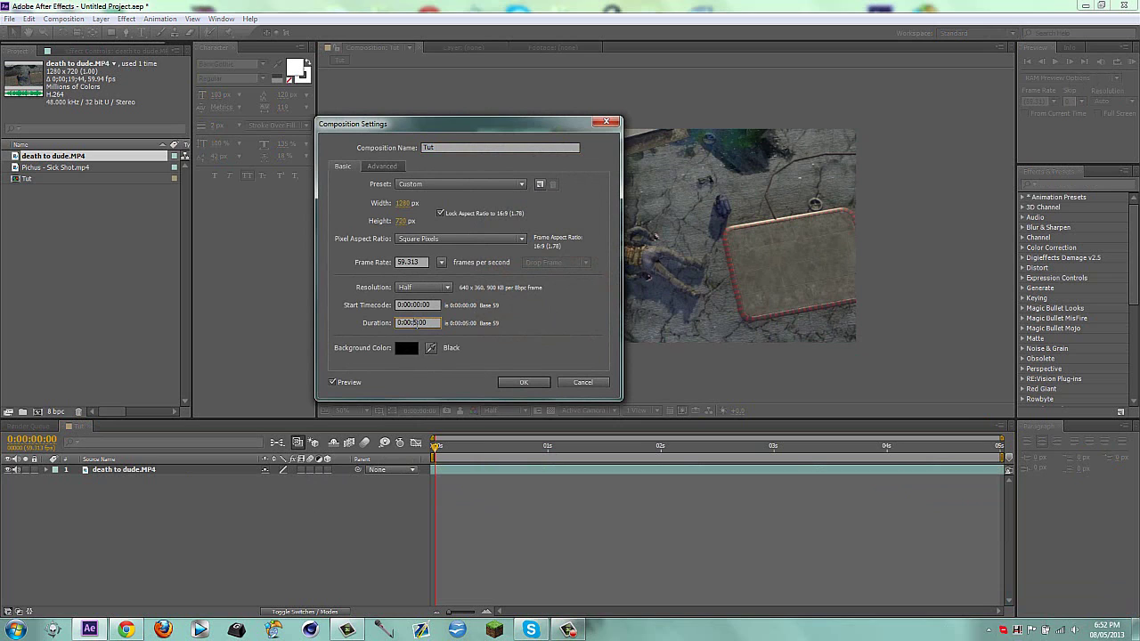
{"action": "key", "text": "Return"}
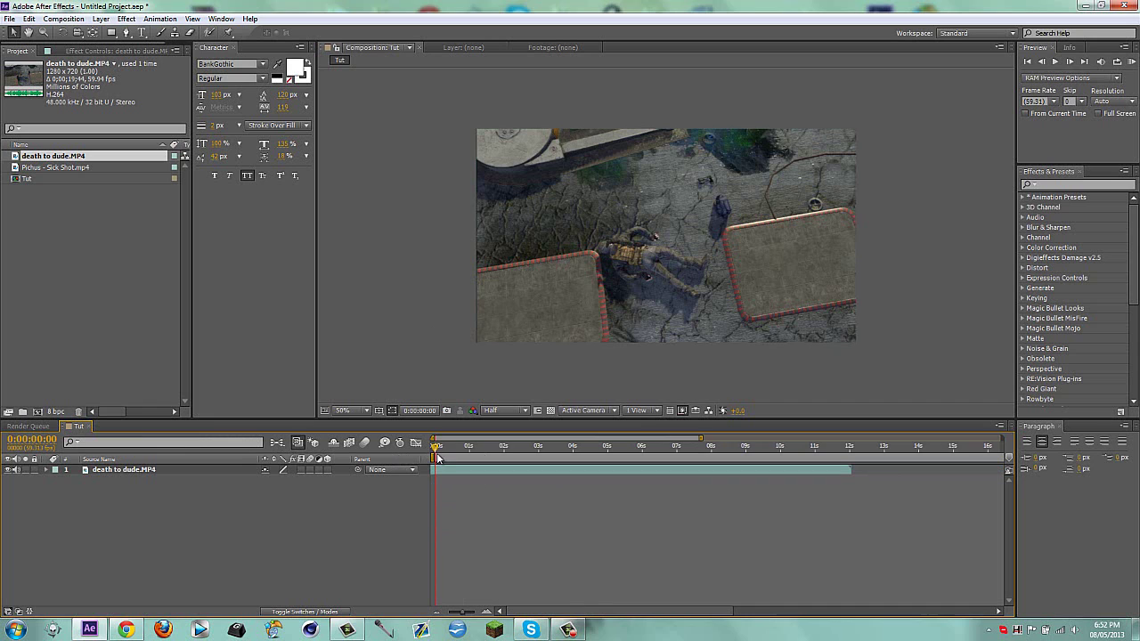
Add numbered composition markers 1 and 2 around the intended transition, with marker 1 at 0:00:08:08
{"action": "left_click_drag", "start_coordinate": [436, 448], "coordinate": [670, 450]}
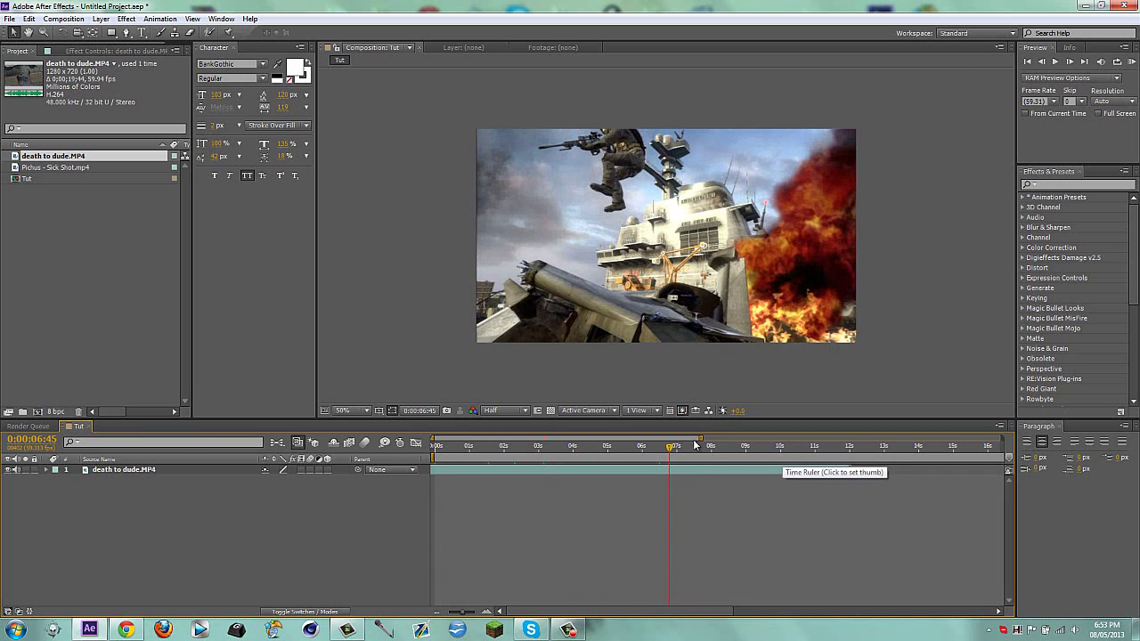
{"action": "left_click_drag", "start_coordinate": [669, 451], "coordinate": [718, 451]}
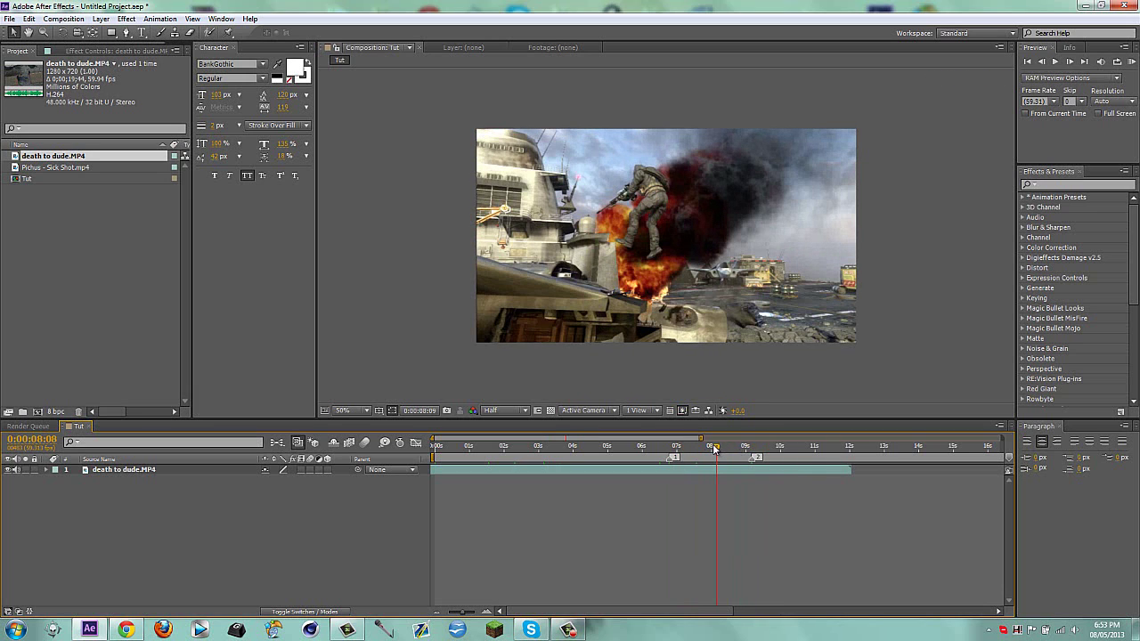
{"action": "left_click", "coordinate": [716, 450]}
{"action": "key", "text": "shift+1"}
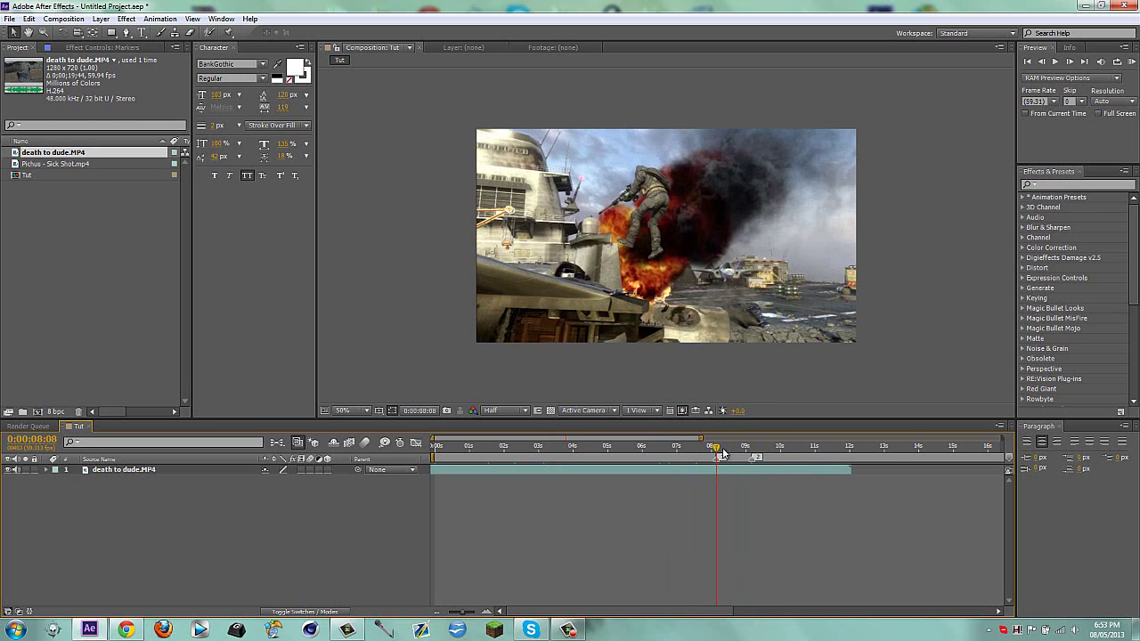
Add Pichus - Sick Shot.mp4 above the death to dude layer and slide it earlier until its round-ending killcam reaches the playhead
{"action": "left_click", "coordinate": [34, 259]}
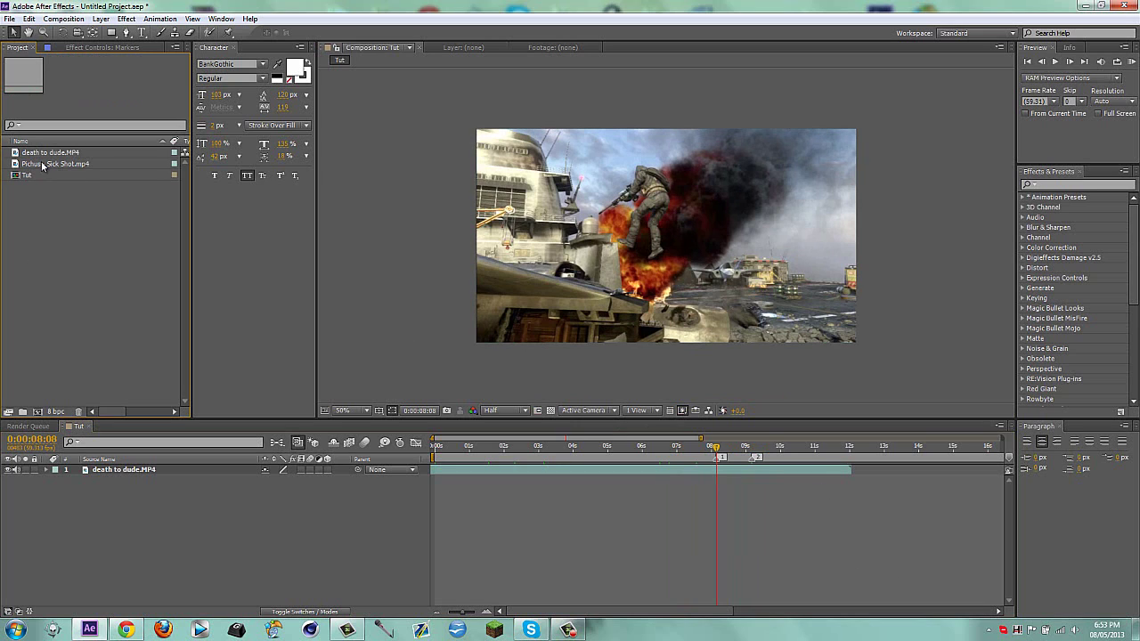
{"action": "left_click_drag", "start_coordinate": [42, 165], "coordinate": [808, 471]}
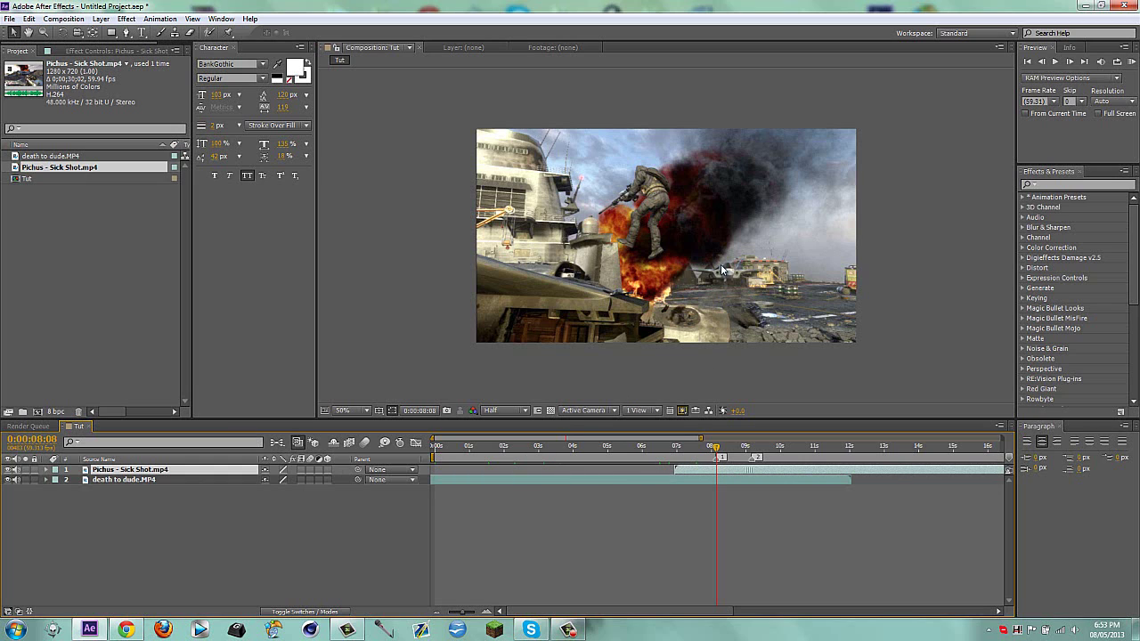
{"action": "left_click_drag", "start_coordinate": [789, 473], "coordinate": [682, 471]}
{"action": "left_click_drag", "start_coordinate": [837, 471], "coordinate": [433, 457]}
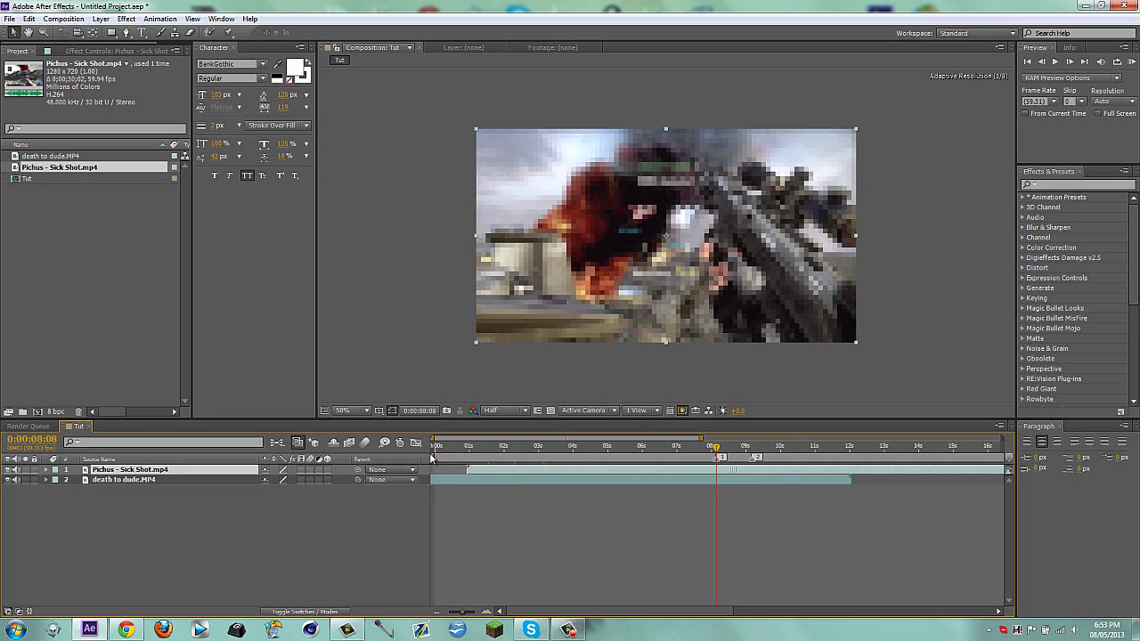
{"action": "left_click_drag", "start_coordinate": [835, 472], "coordinate": [795, 472]}
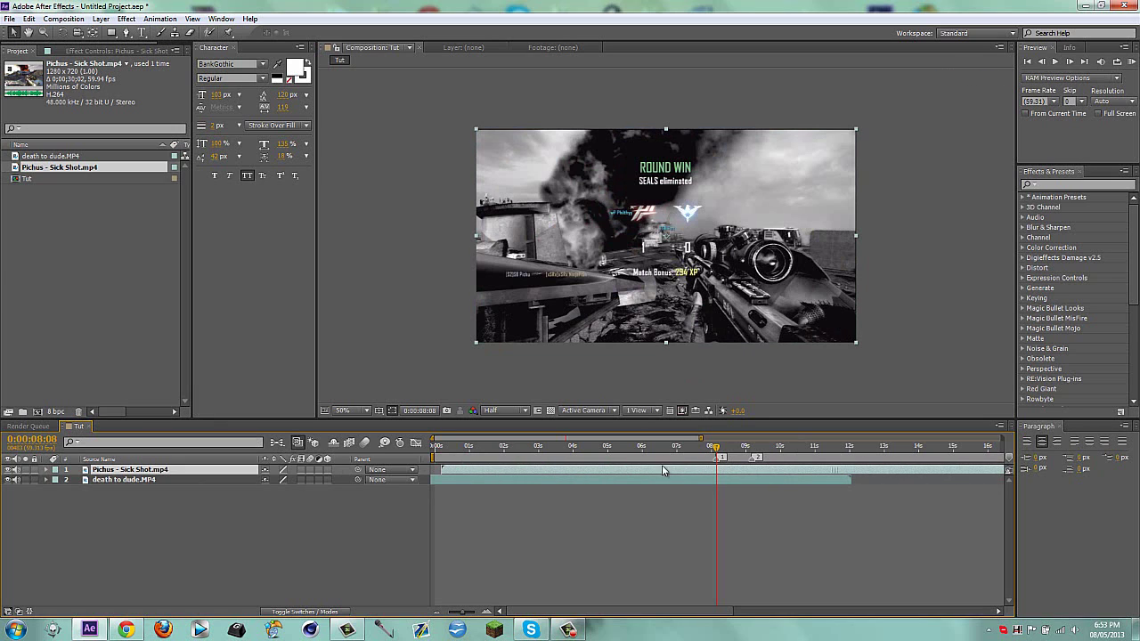
{"action": "left_click_drag", "start_coordinate": [662, 471], "coordinate": [634, 472]}
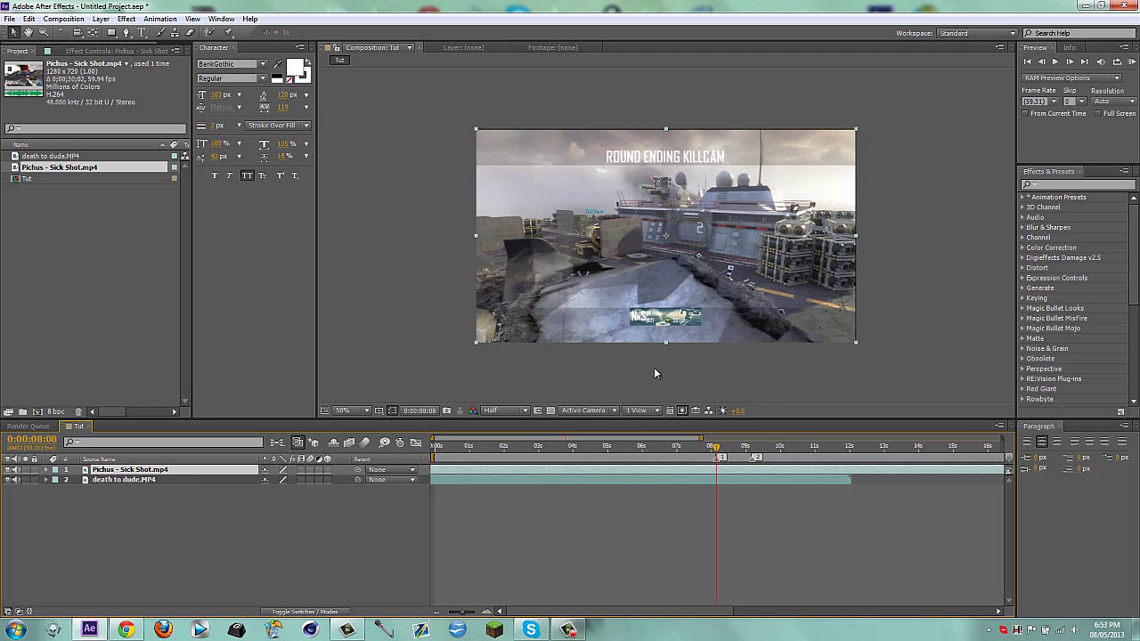
Fine-tune the Pichus - Sick Shot layer's timing against marker 1 and trim its start at 0:00:08:08
{"action": "mouse_move", "coordinate": [764, 471]}
{"action": "left_mouse_down"}
{"action": "mouse_move", "coordinate": [718, 466]}
{"action": "mouse_move", "coordinate": [785, 463]}
{"action": "mouse_move", "coordinate": [762, 471]}
{"action": "left_mouse_up"}
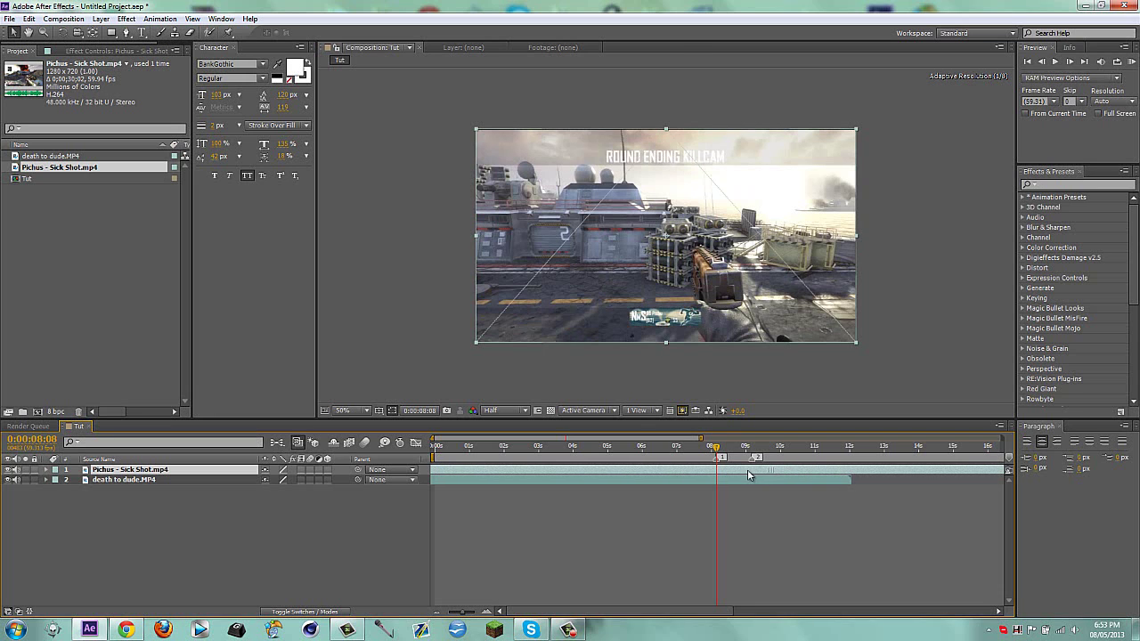
{"action": "left_click_drag", "start_coordinate": [746, 471], "coordinate": [719, 472]}
{"action": "key", "text": "alt+["}
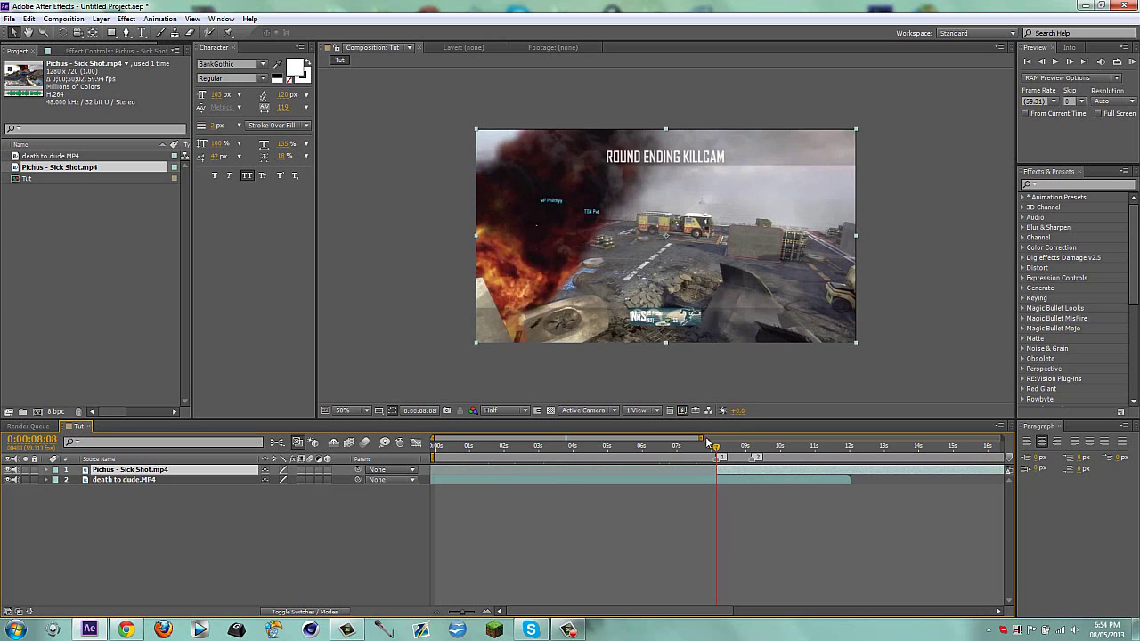
Move the trimmed Pichus - Sick Shot layer so it starts at 0:00:08:40, between markers 1 and 2, and deselect it
{"action": "left_click", "coordinate": [736, 447]}
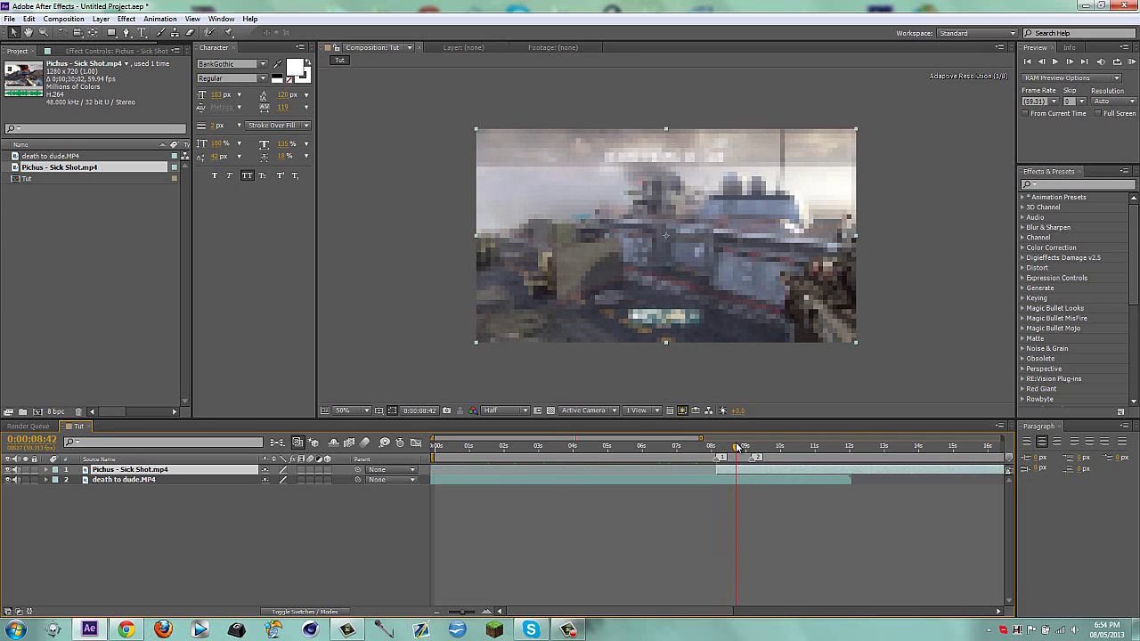
{"action": "left_click_drag", "start_coordinate": [736, 446], "coordinate": [733, 446]}
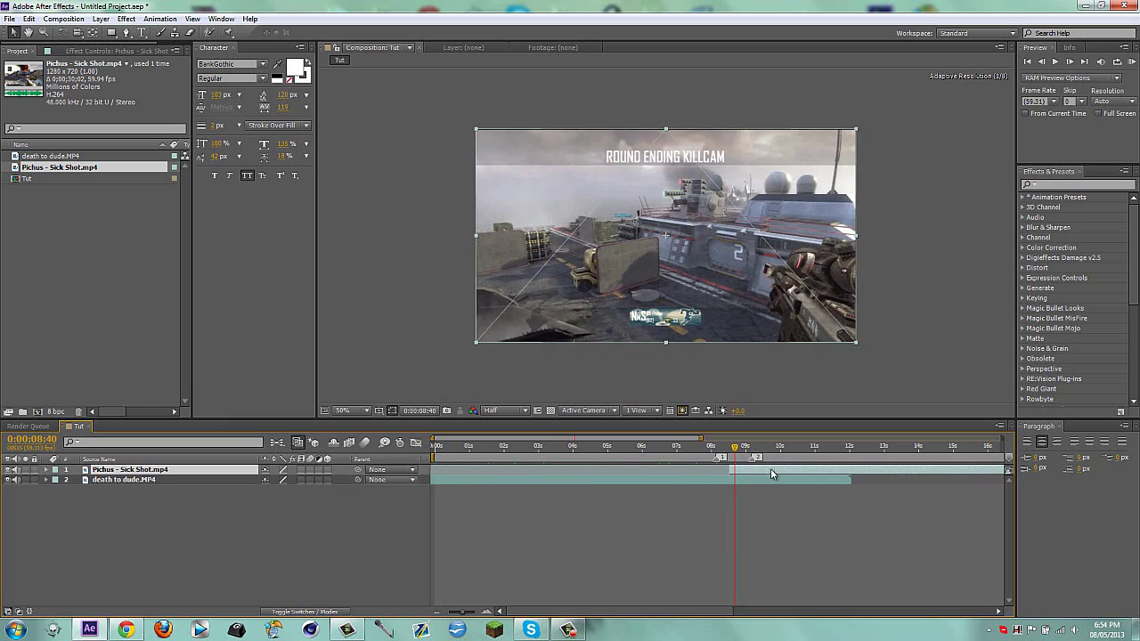
{"action": "key", "text": "bracketleft"}
{"action": "left_click_drag", "start_coordinate": [775, 469], "coordinate": [778, 469]}
{"action": "left_click", "coordinate": [319, 544]}
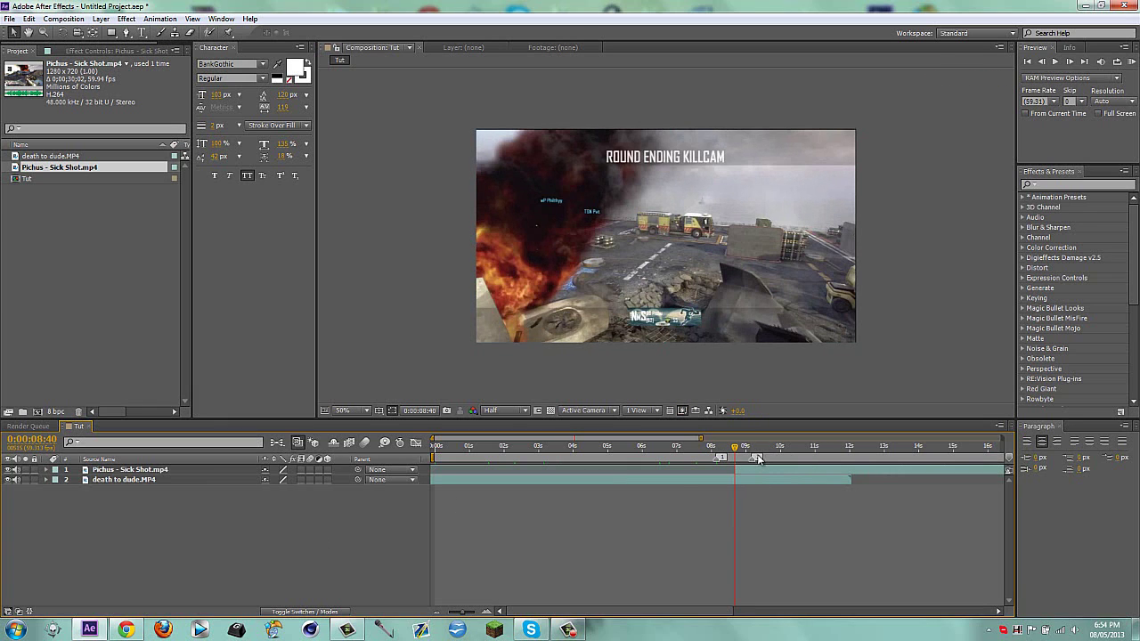
{"action": "key", "text": "1"}
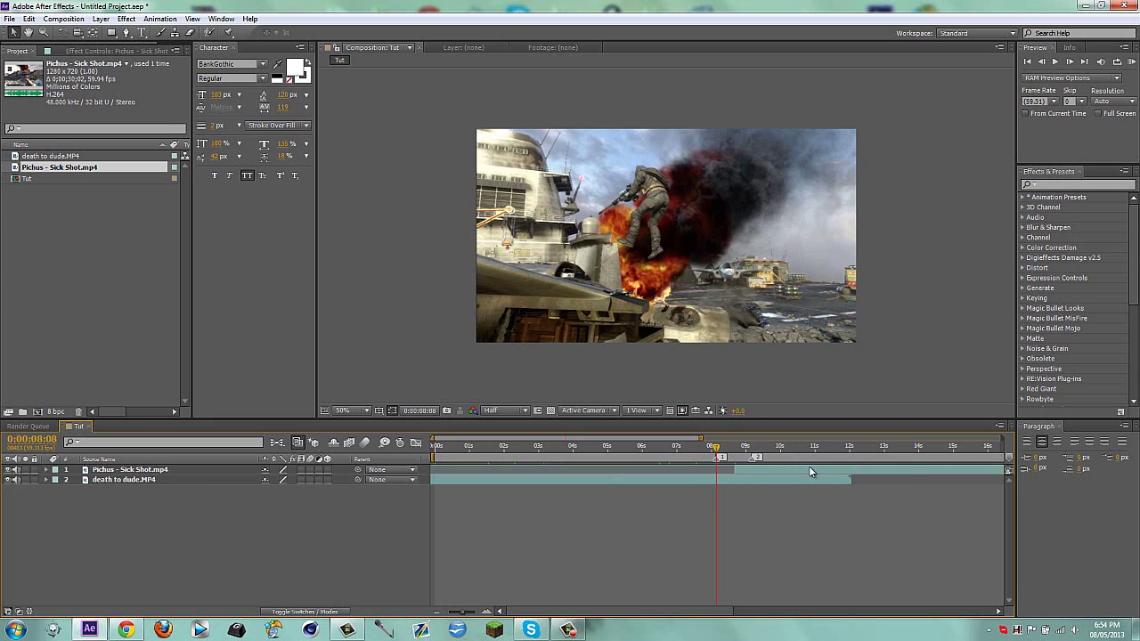
{"action": "left_click", "coordinate": [710, 481]}
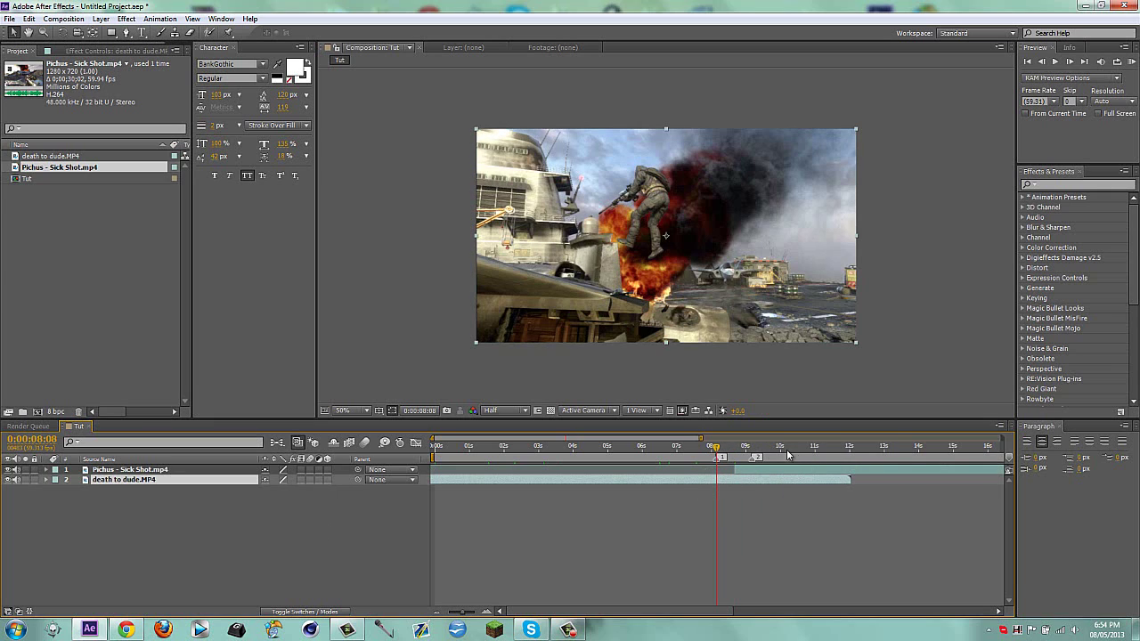
{"action": "left_click", "coordinate": [756, 468]}
{"action": "left_click", "coordinate": [86, 523]}
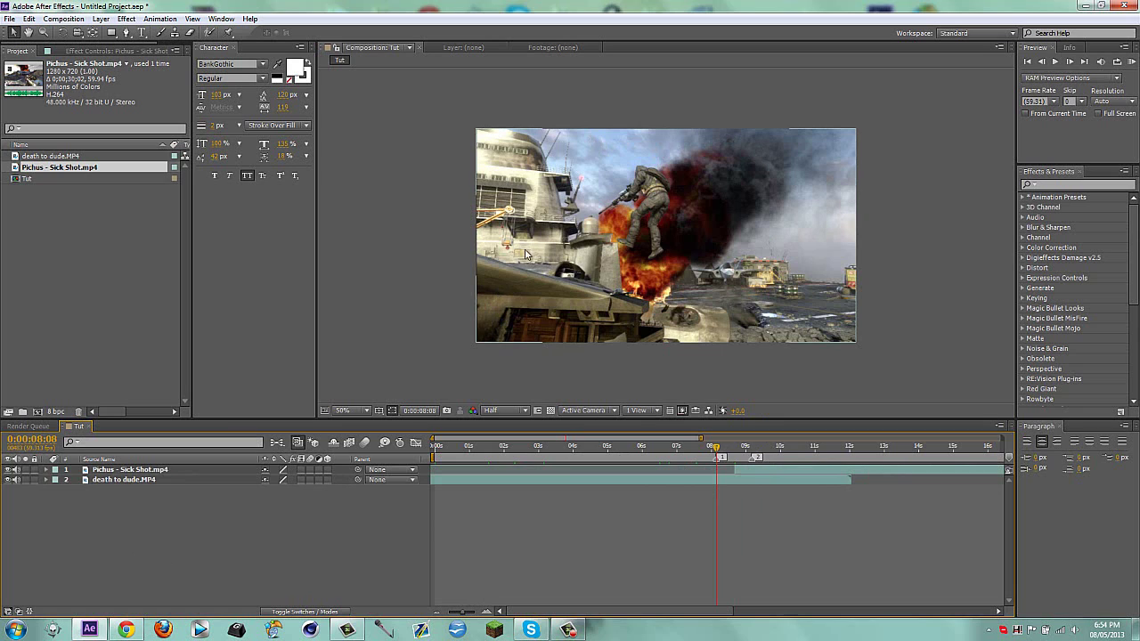
Create a new composition from Pichus - Sick Shot.mp4 and freeze its layer on the round-ending killcam frame at 0;00;18;42
{"action": "left_click", "coordinate": [46, 158]}
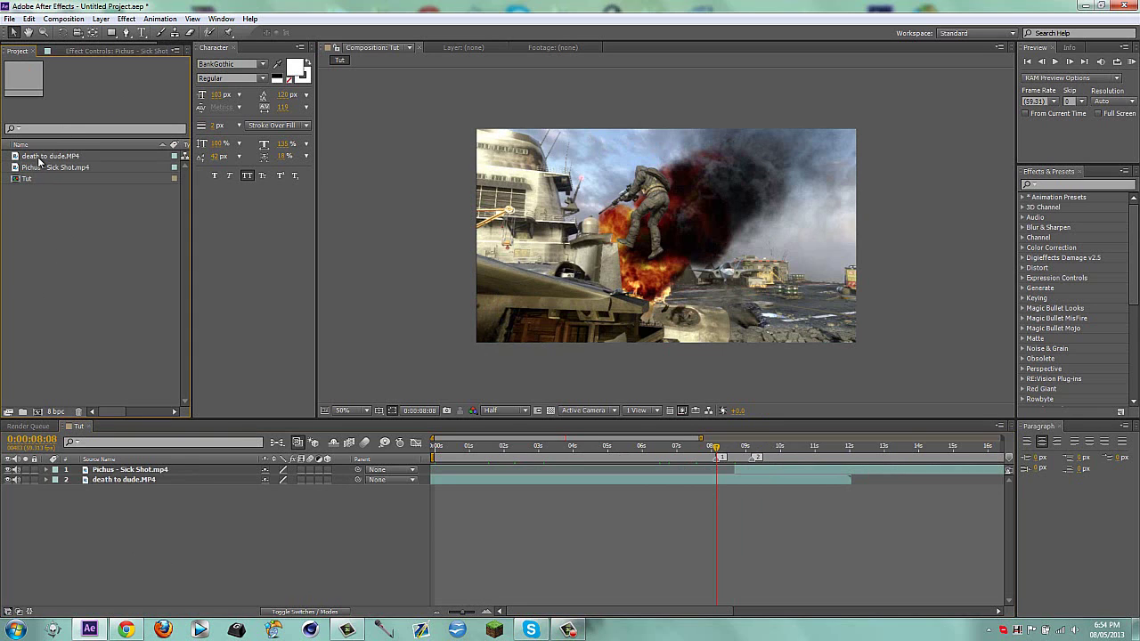
{"action": "left_click_drag", "start_coordinate": [40, 165], "coordinate": [37, 411]}
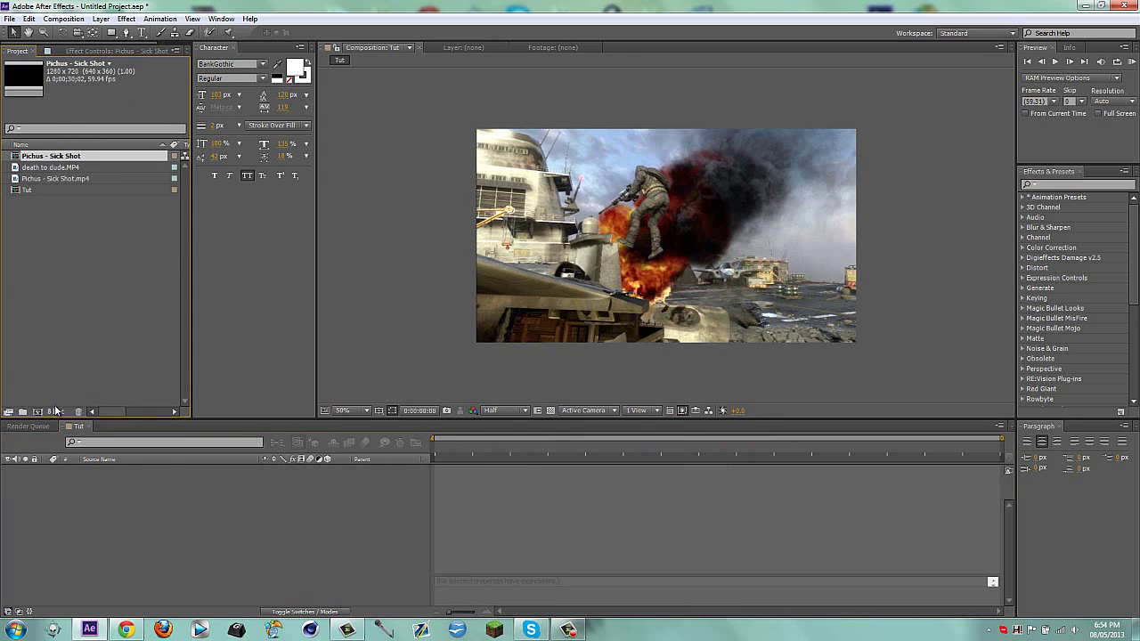
{"action": "left_click", "coordinate": [789, 448]}
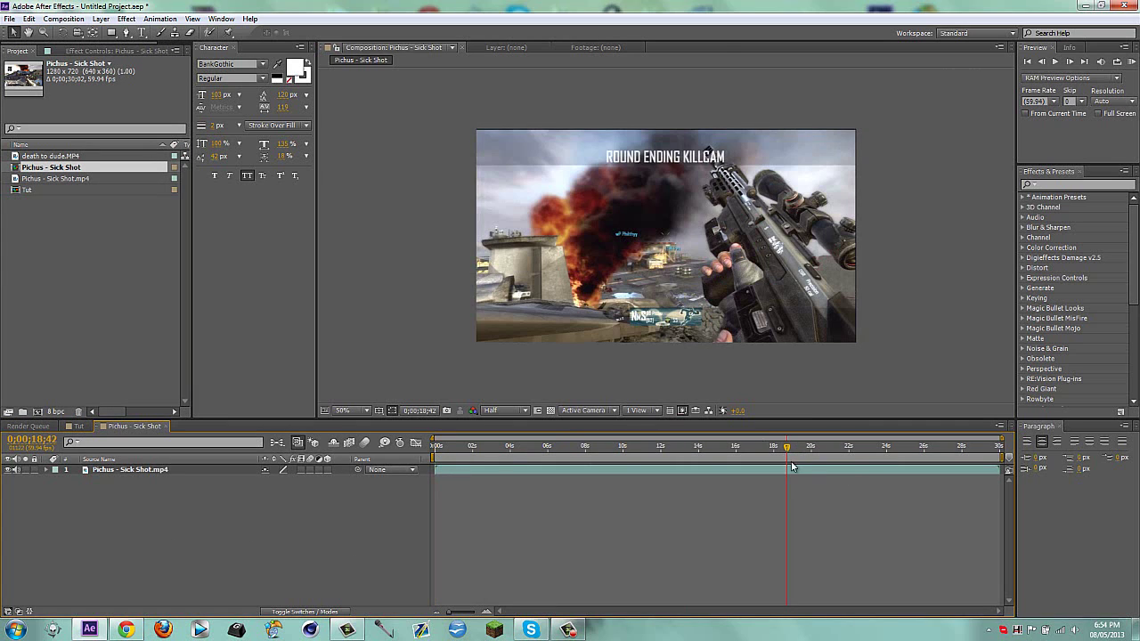
{"action": "right_click", "coordinate": [735, 273]}
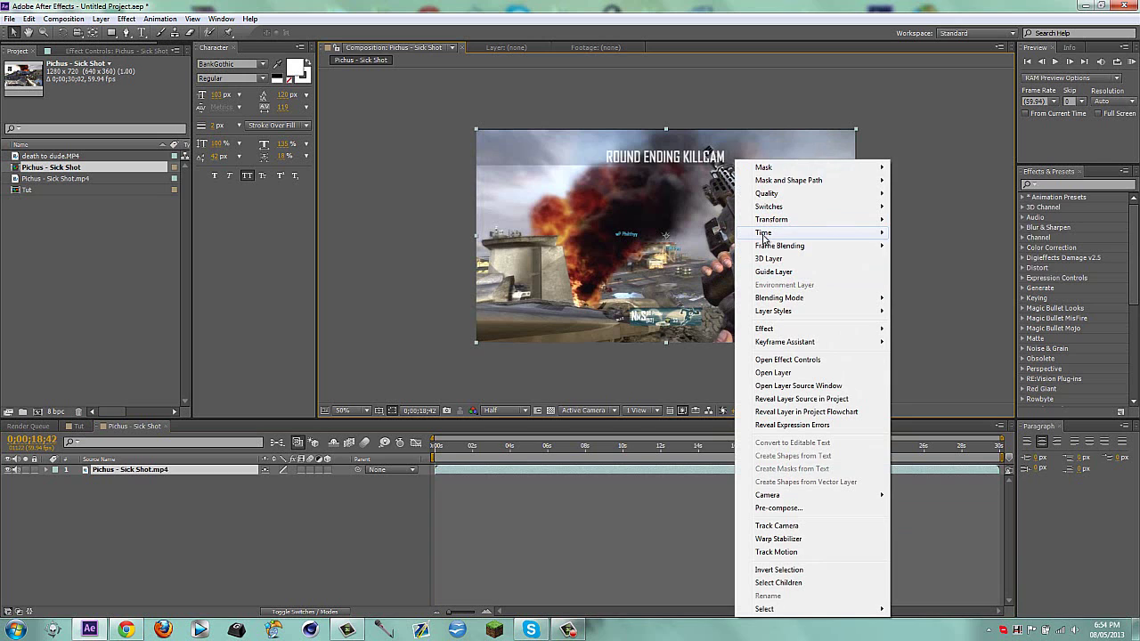
{"action": "mouse_move", "coordinate": [773, 232]}
{"action": "left_click", "coordinate": [928, 272]}
{"action": "left_click", "coordinate": [263, 574]}
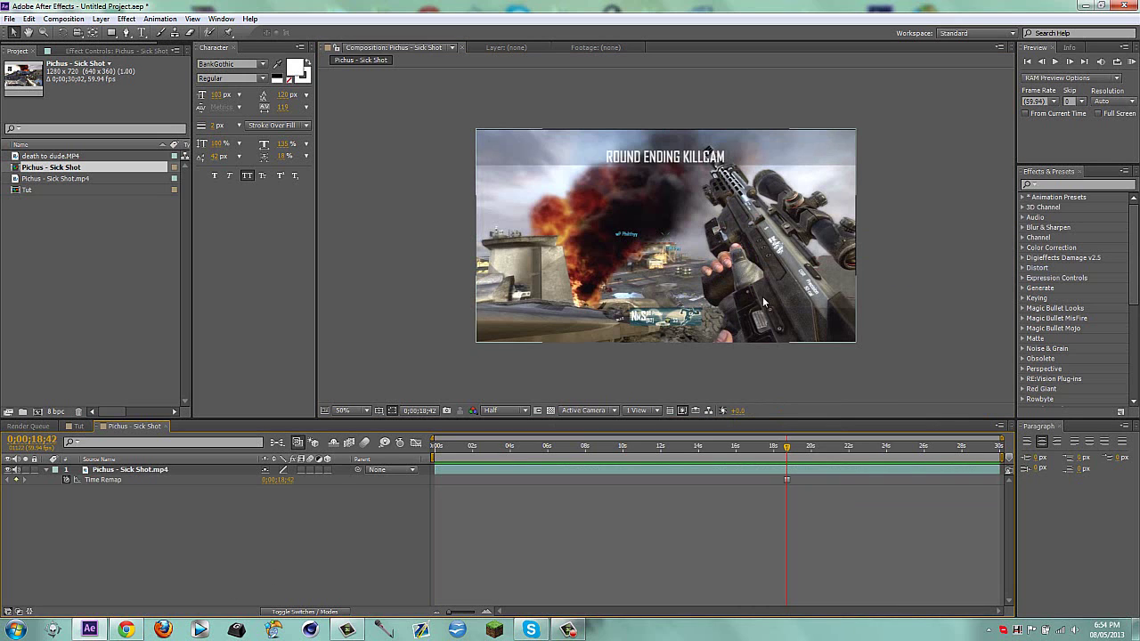
Choose the Rectangle tool for masking the killcam's nameplate and set the composition's preview resolution to Full
{"action": "key", "text": "h"}
{"action": "scroll", "coordinate": [665, 334], "scroll_direction": "up", "scroll_amount": 1}
{"action": "left_click_drag", "start_coordinate": [664, 335], "coordinate": [652, 213]}
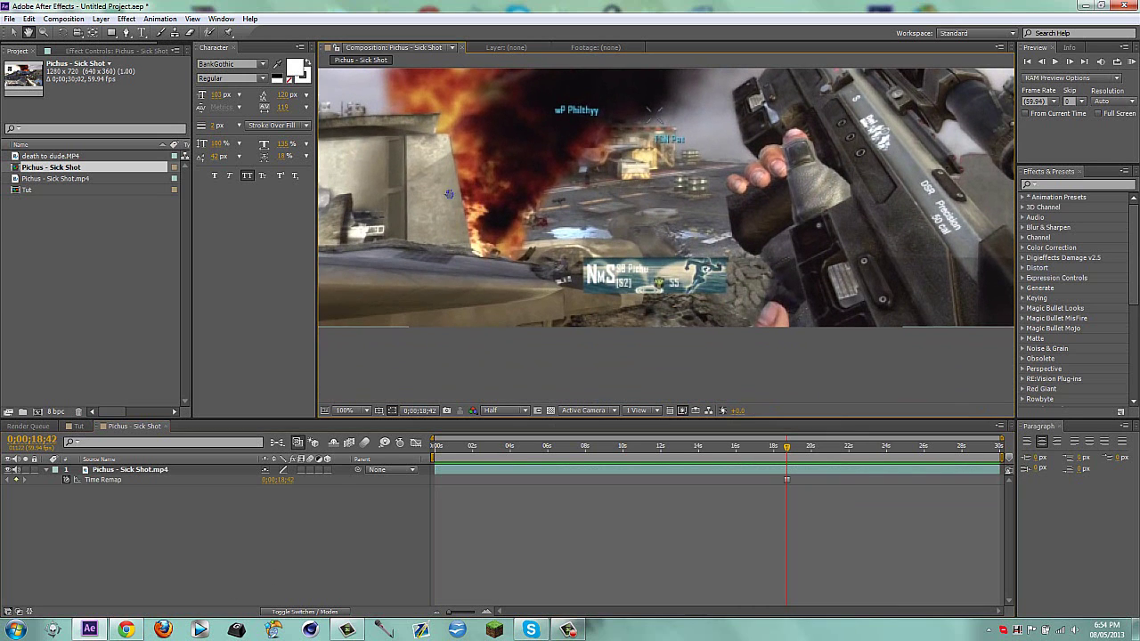
{"action": "key", "text": "q"}
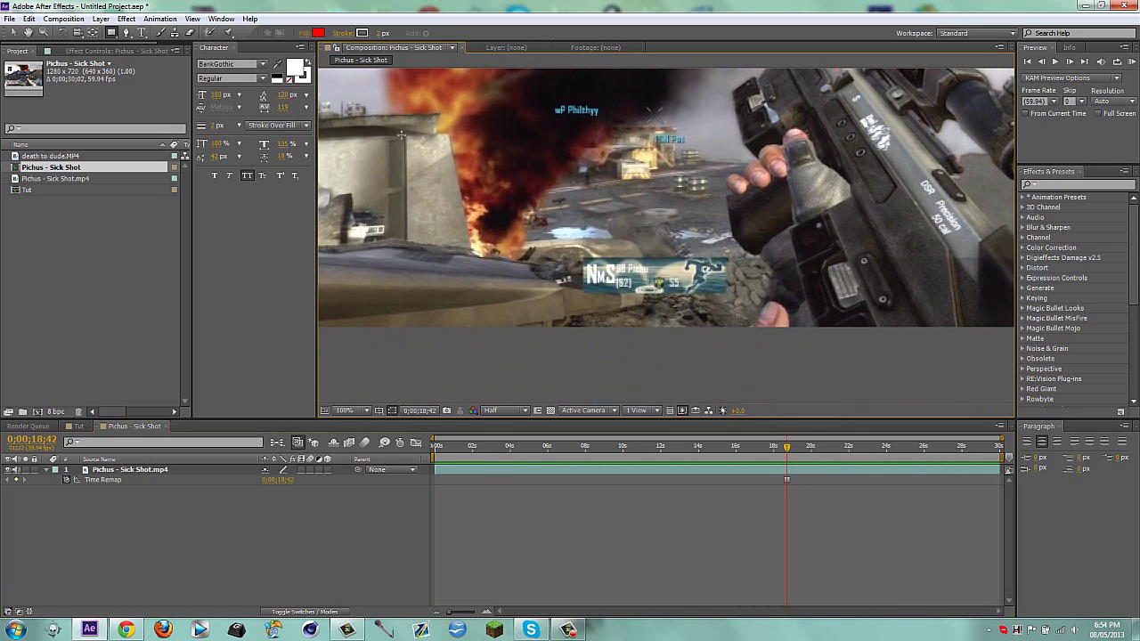
{"action": "left_click", "coordinate": [113, 35]}
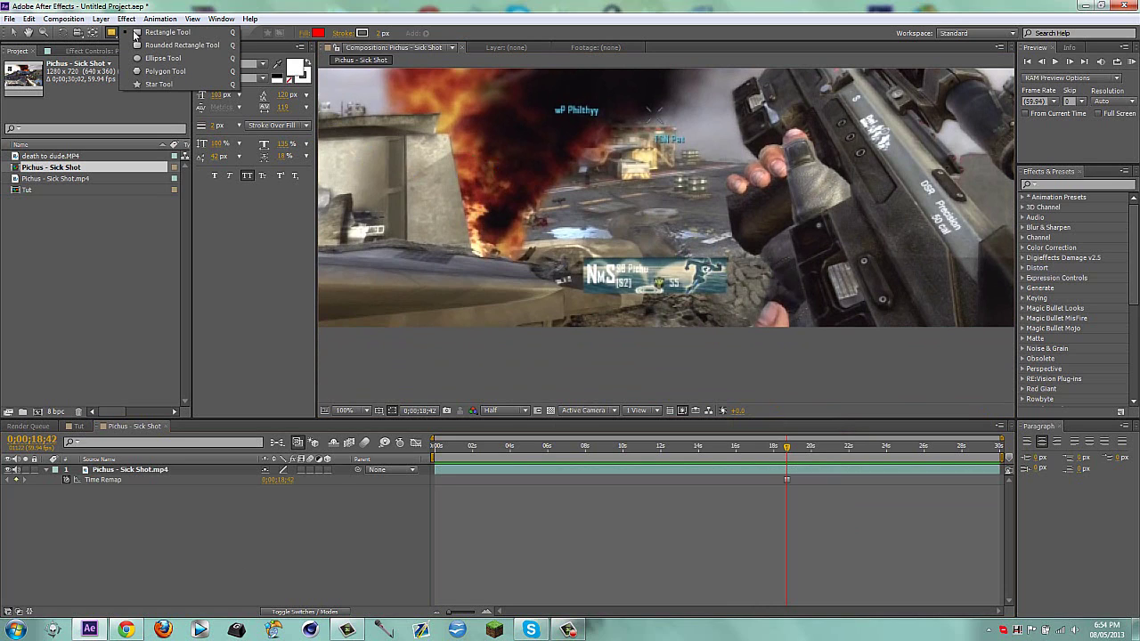
{"action": "left_click", "coordinate": [136, 33]}
{"action": "key", "text": "period"}
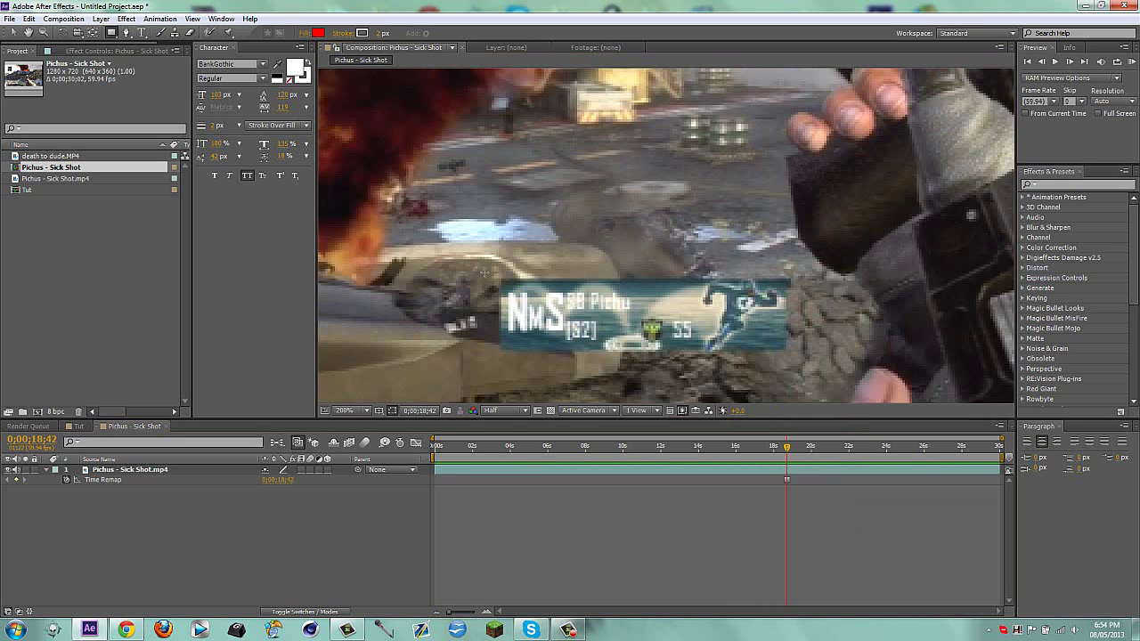
{"action": "left_click", "coordinate": [505, 410]}
{"action": "left_click", "coordinate": [504, 441]}
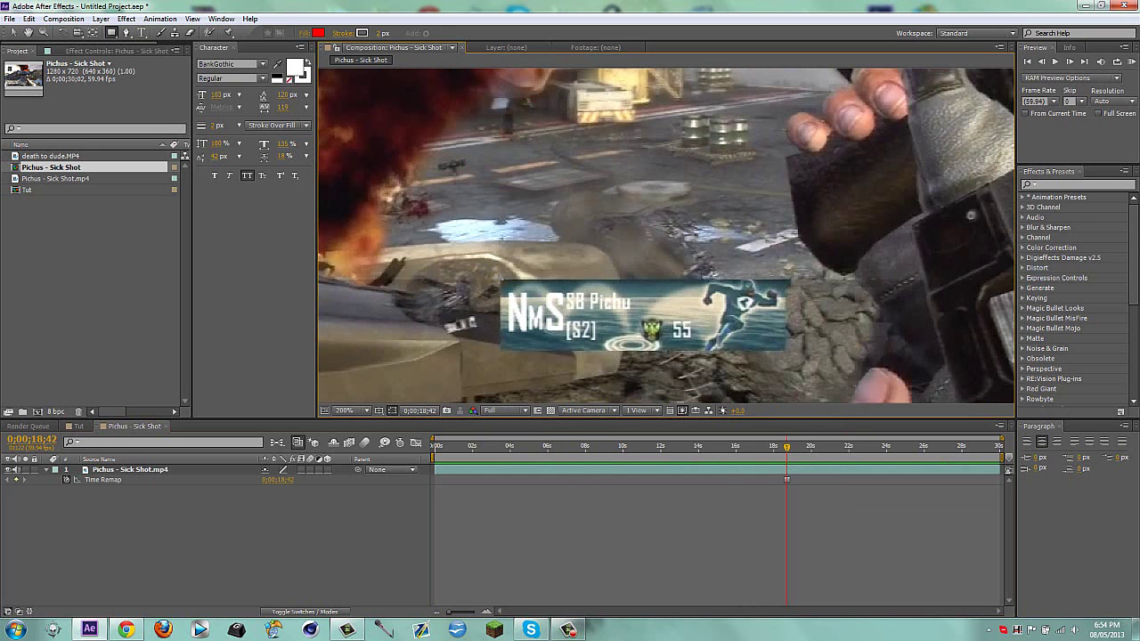
{"action": "left_click_drag", "start_coordinate": [499, 279], "coordinate": [528, 347]}
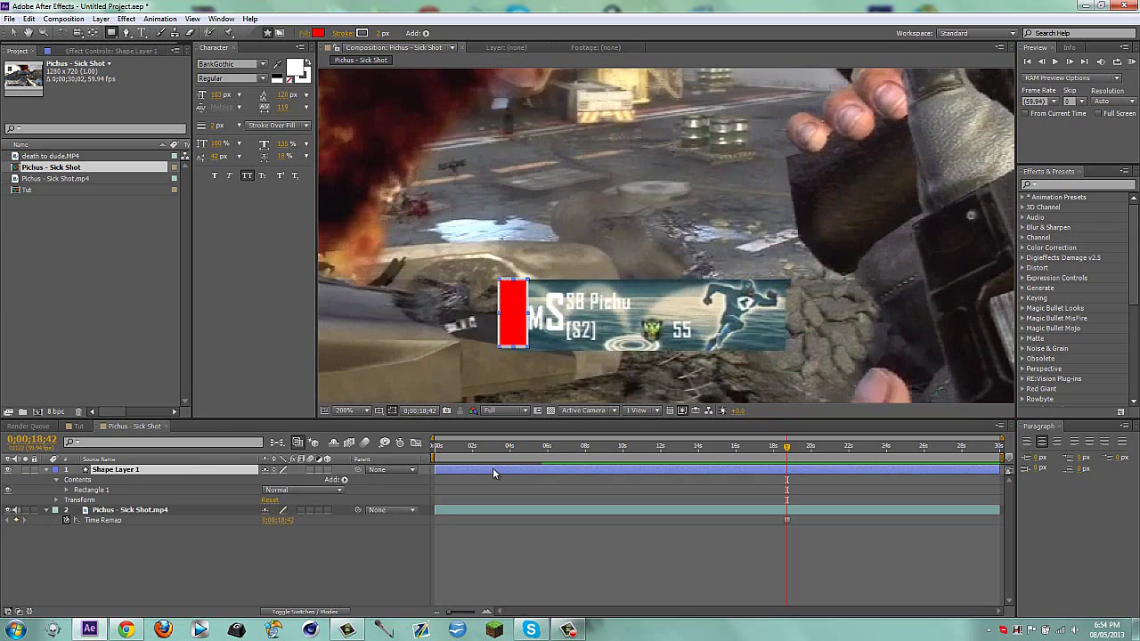
{"action": "left_click", "coordinate": [492, 468]}
{"action": "key", "text": "Delete"}
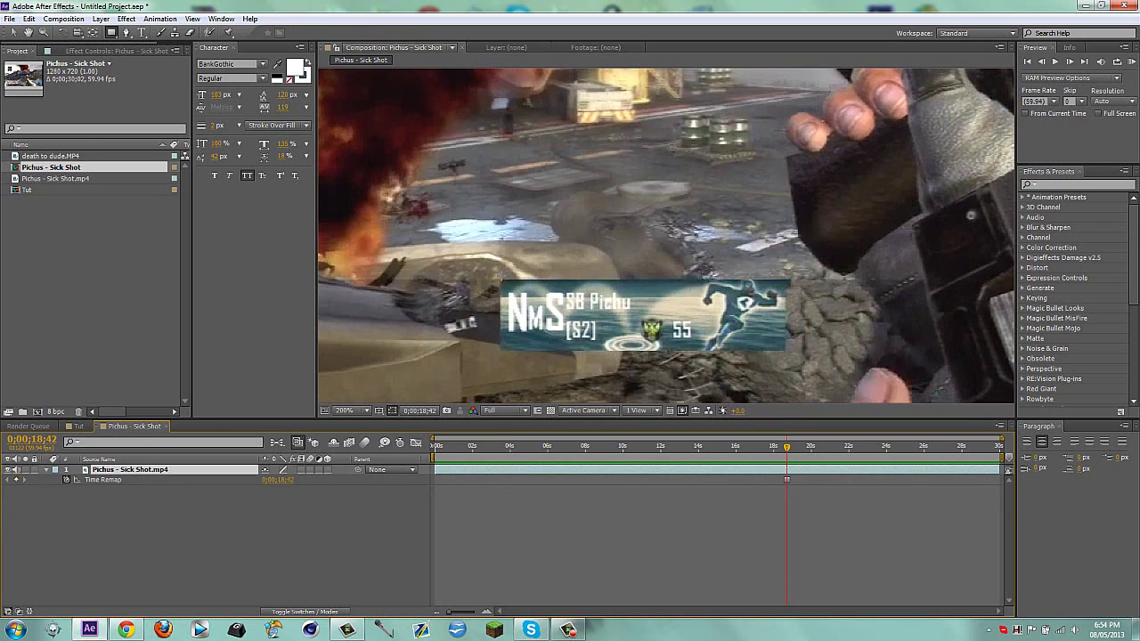
Draw a rectangular mask around the player nameplate on the Pichus - Sick Shot layer and feather it by 5 pixels
{"action": "left_click_drag", "start_coordinate": [499, 278], "coordinate": [786, 350]}
{"action": "key", "text": "v"}
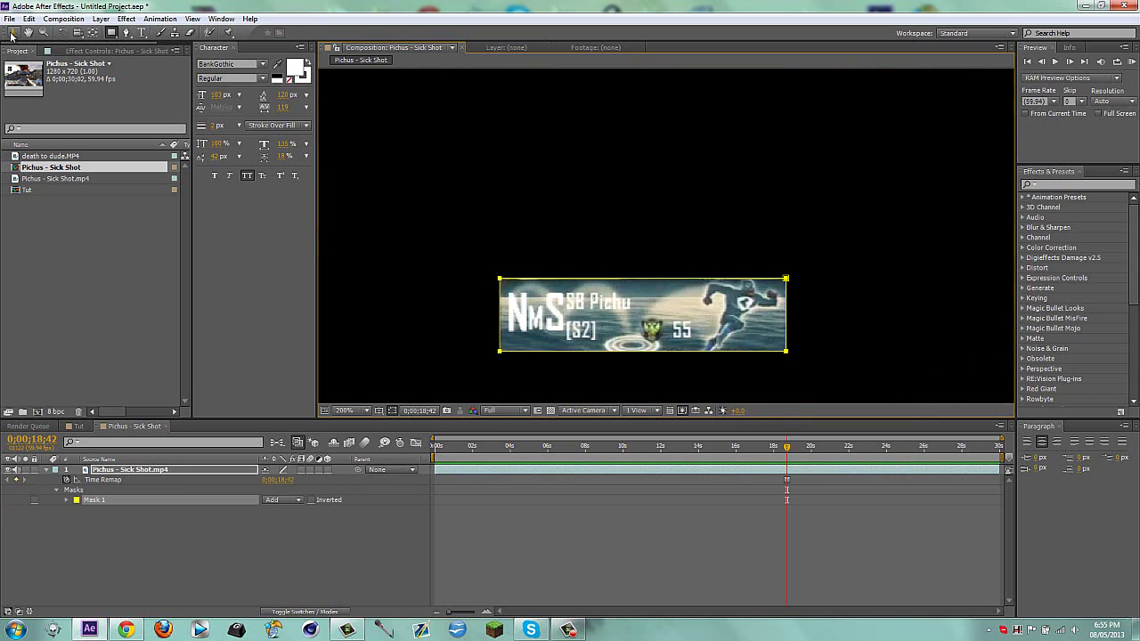
{"action": "key", "text": "f"}
{"action": "left_click", "coordinate": [279, 491]}
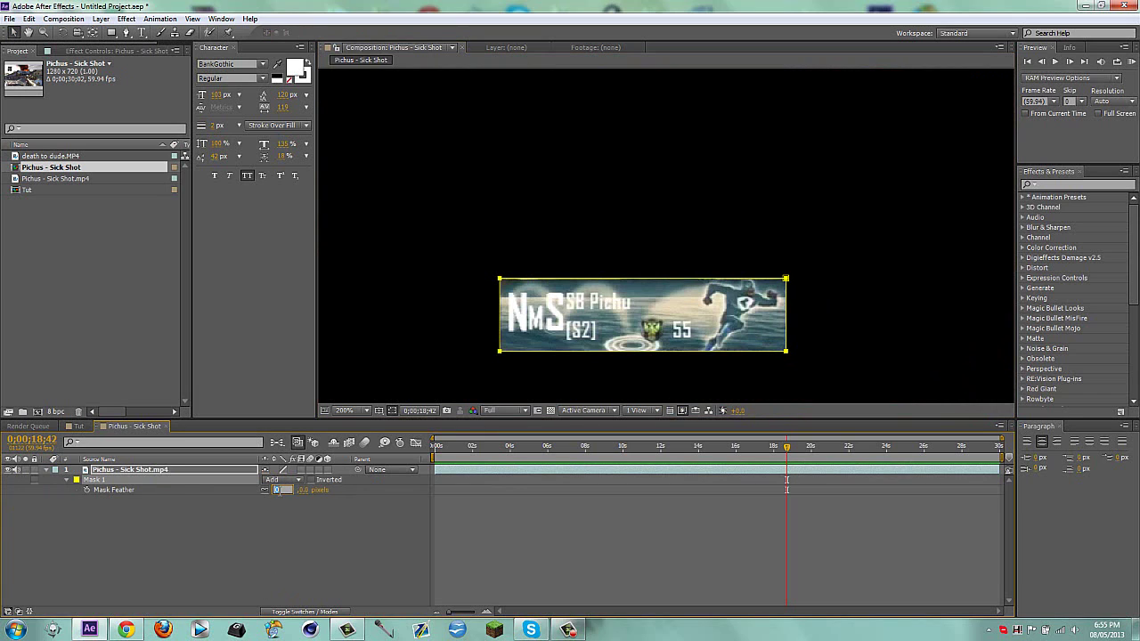
{"action": "type", "text": "5"}
{"action": "key", "text": "Return"}
{"action": "key", "text": "f"}
{"action": "left_click", "coordinate": [260, 546]}
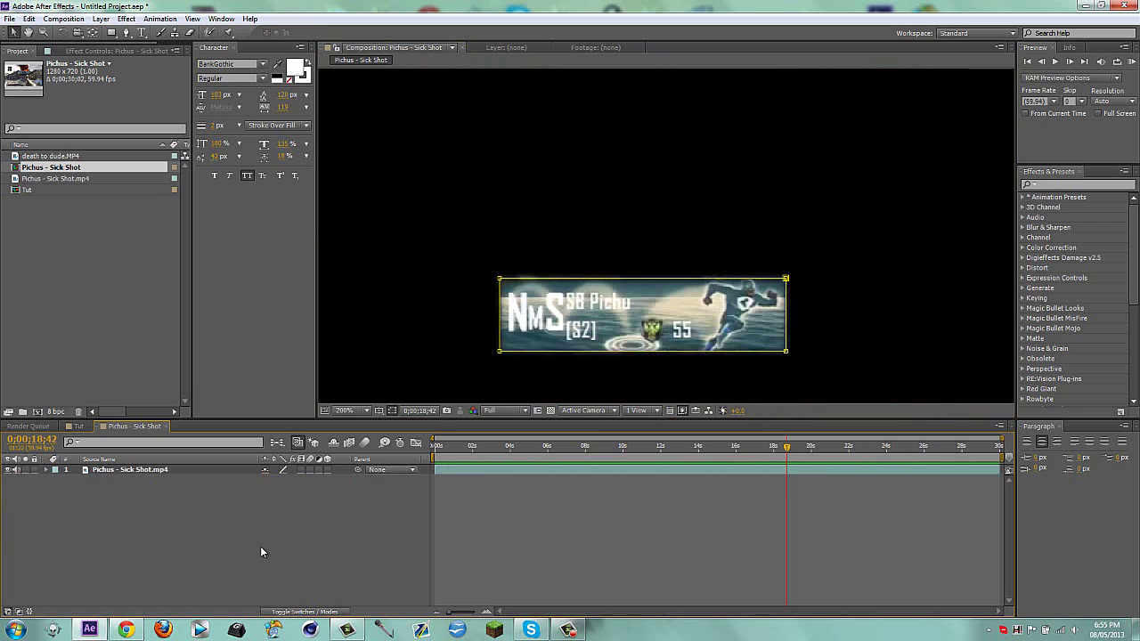
Set the nameplate mask's feather to 2 pixels
{"action": "scroll", "coordinate": [532, 301], "scroll_direction": "down", "scroll_amount": 2}
{"action": "scroll", "coordinate": [534, 301], "scroll_direction": "up", "scroll_amount": 2}
{"action": "left_click", "coordinate": [196, 470]}
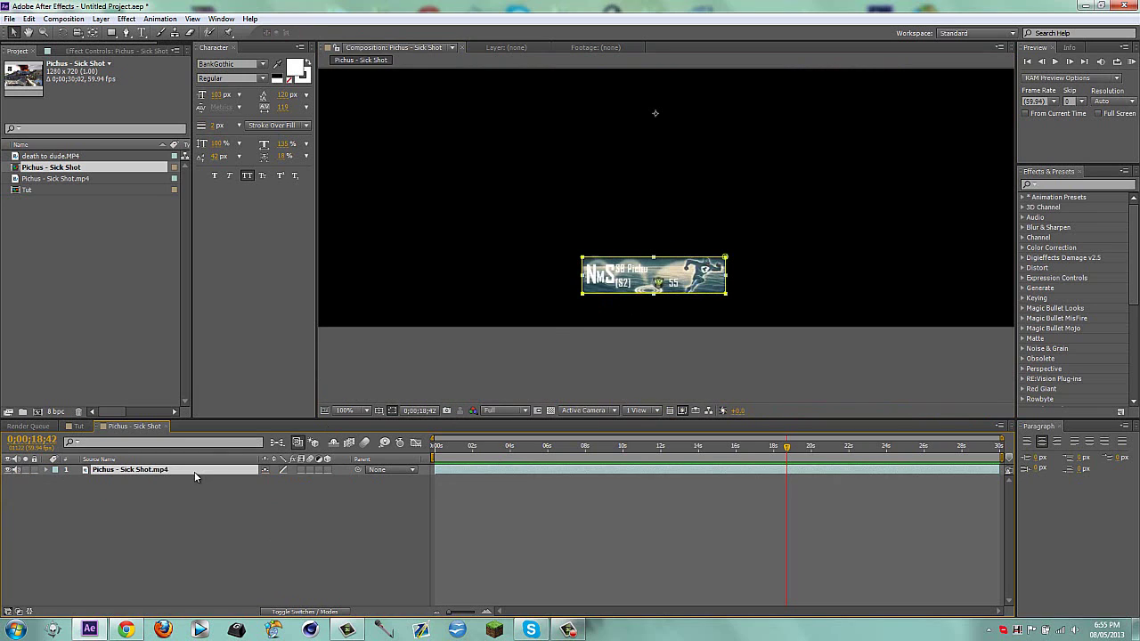
{"action": "key", "text": "f"}
{"action": "left_click", "coordinate": [279, 489]}
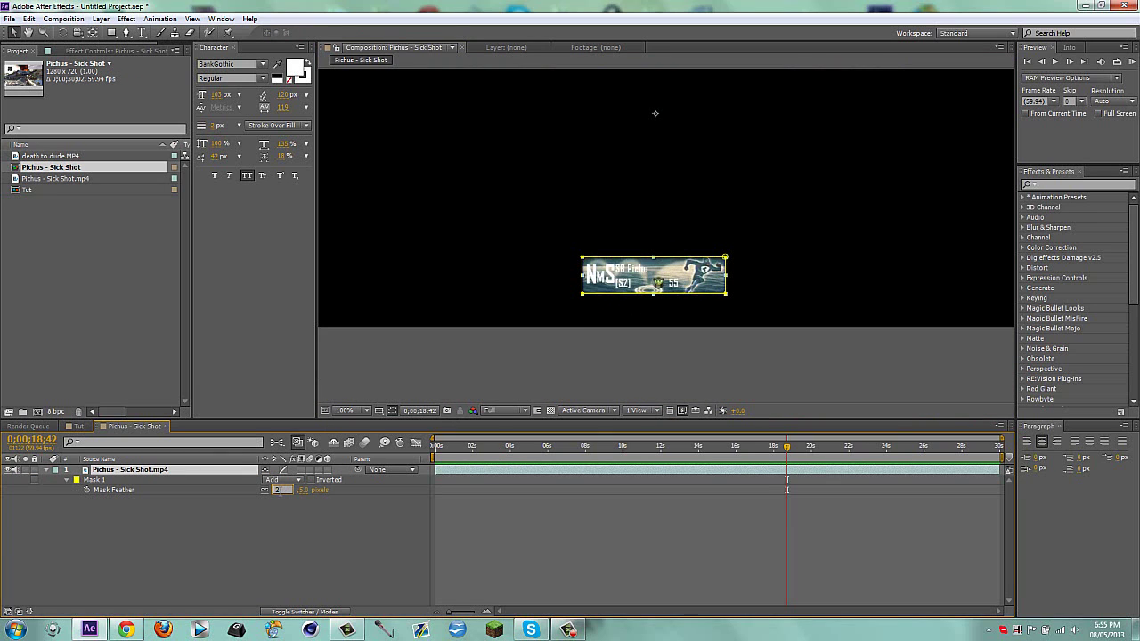
{"action": "key", "text": "Return"}
{"action": "key", "text": "f"}
{"action": "left_click", "coordinate": [308, 550]}
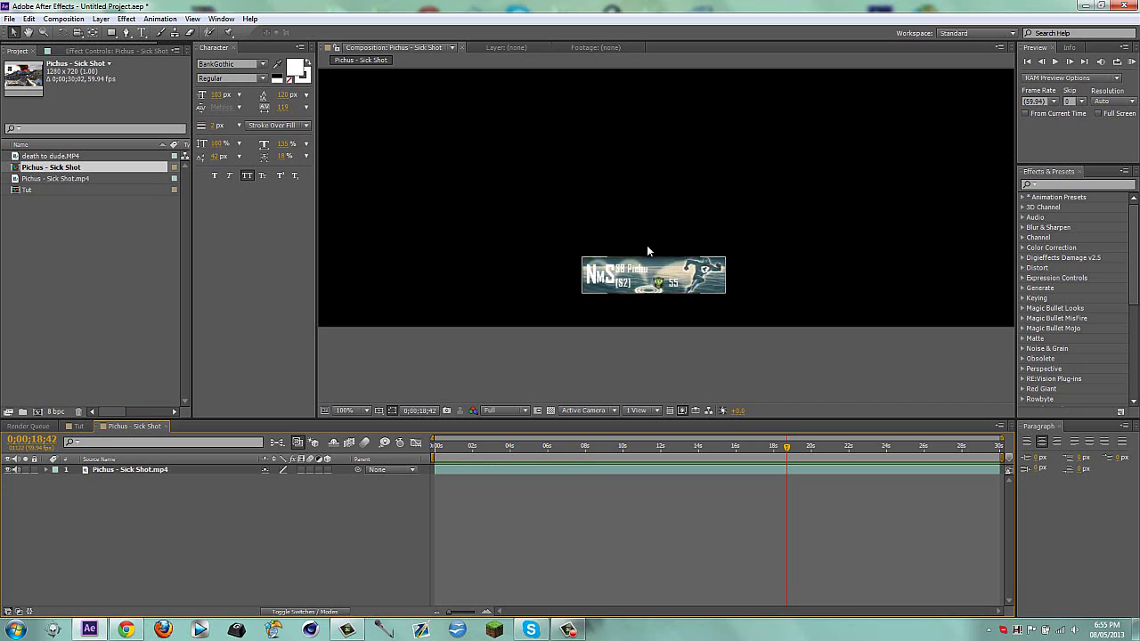
Add a 1280 x 720 px black solid named Solid above the footage and mute the Pichus - Sick Shot layer
{"action": "scroll", "coordinate": [647, 245], "scroll_direction": "down", "scroll_amount": 2}
{"action": "left_click_drag", "start_coordinate": [614, 226], "coordinate": [593, 298]}
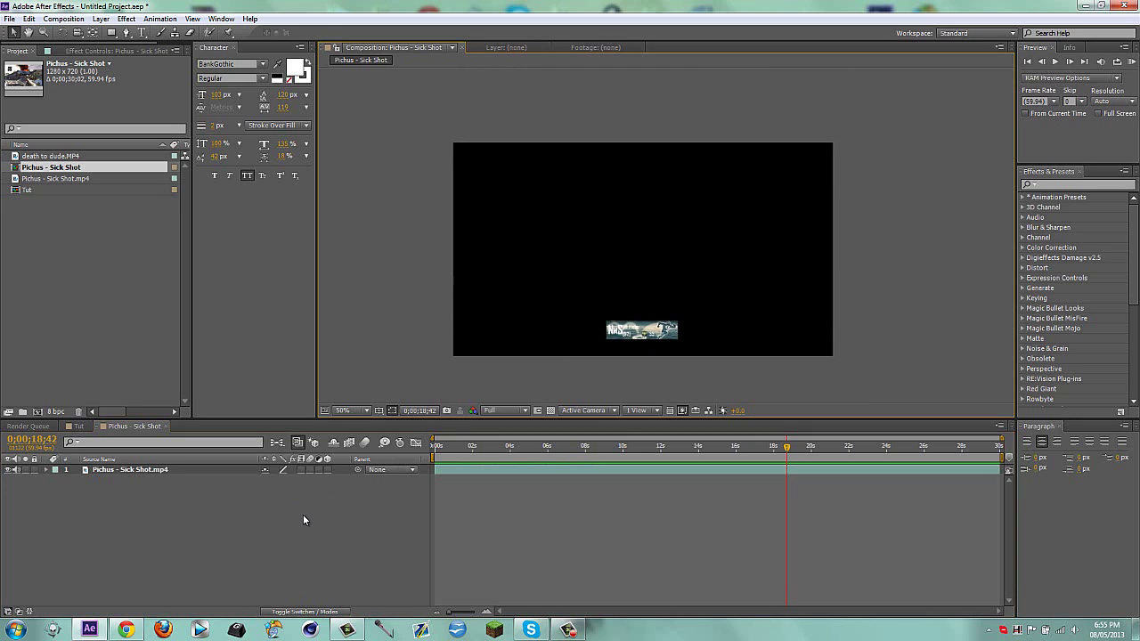
{"action": "key", "text": "ctrl+y"}
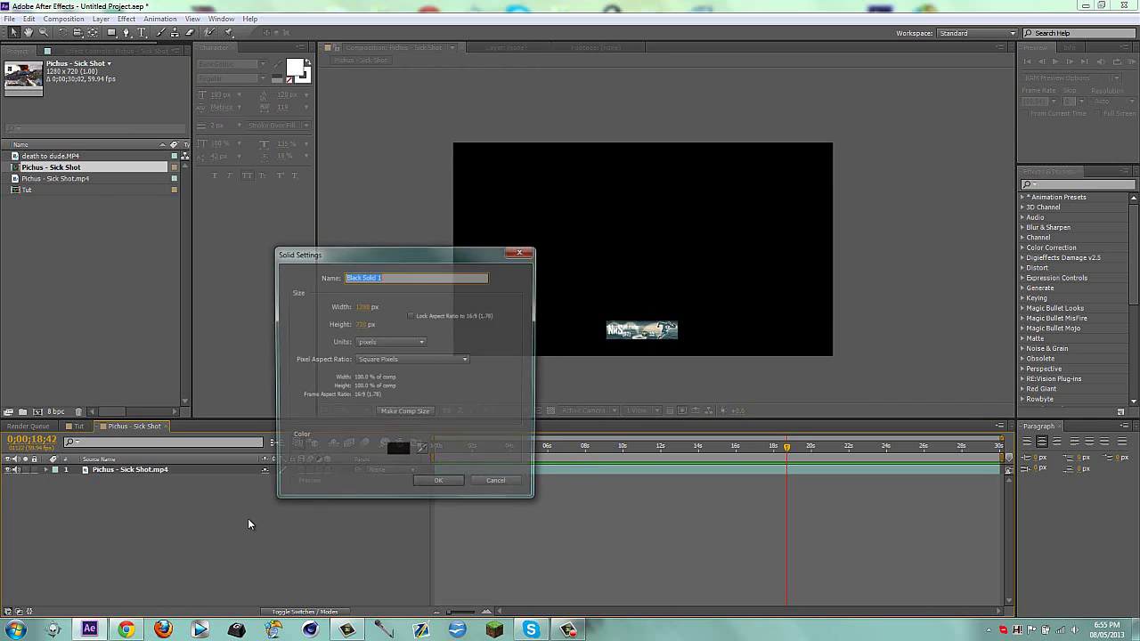
{"action": "type", "text": "Solid"}
{"action": "key", "text": "Return"}
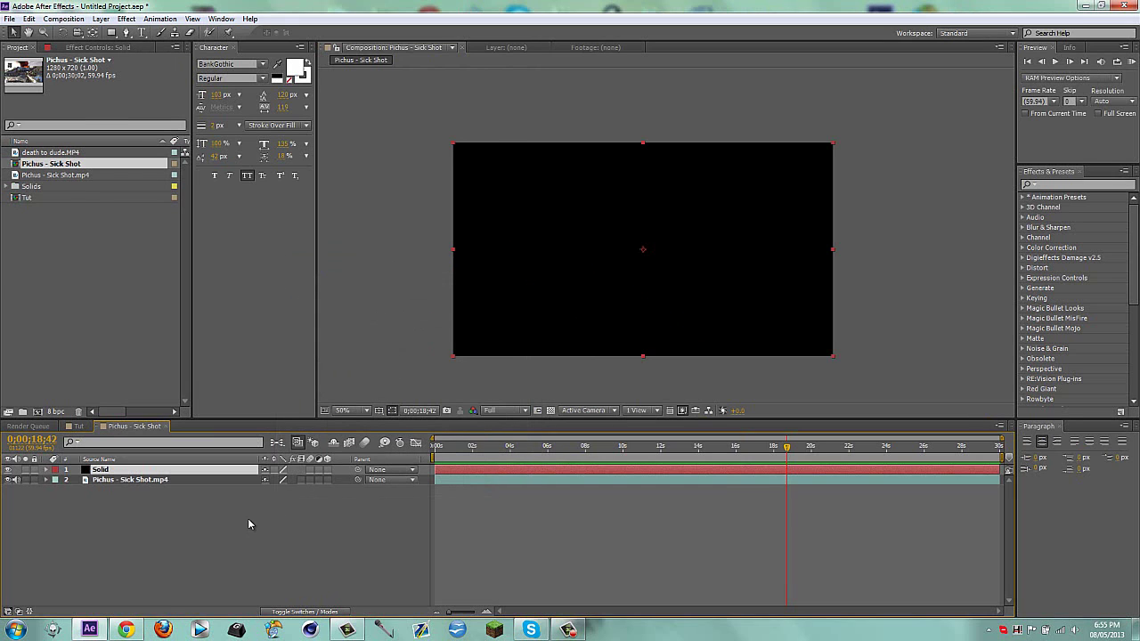
{"action": "left_click", "coordinate": [232, 572]}
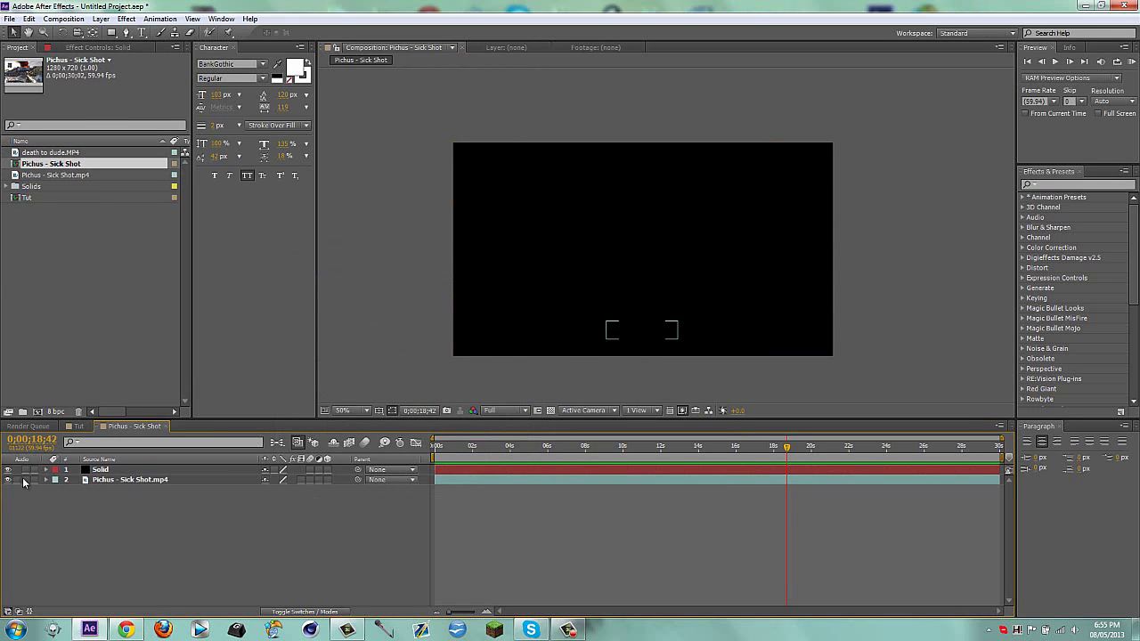
Duplicate the masked Pichus - Sick Shot layer and delete the mask from the lower copy
{"action": "left_click", "coordinate": [118, 484]}
{"action": "key", "text": "ctrl+d"}
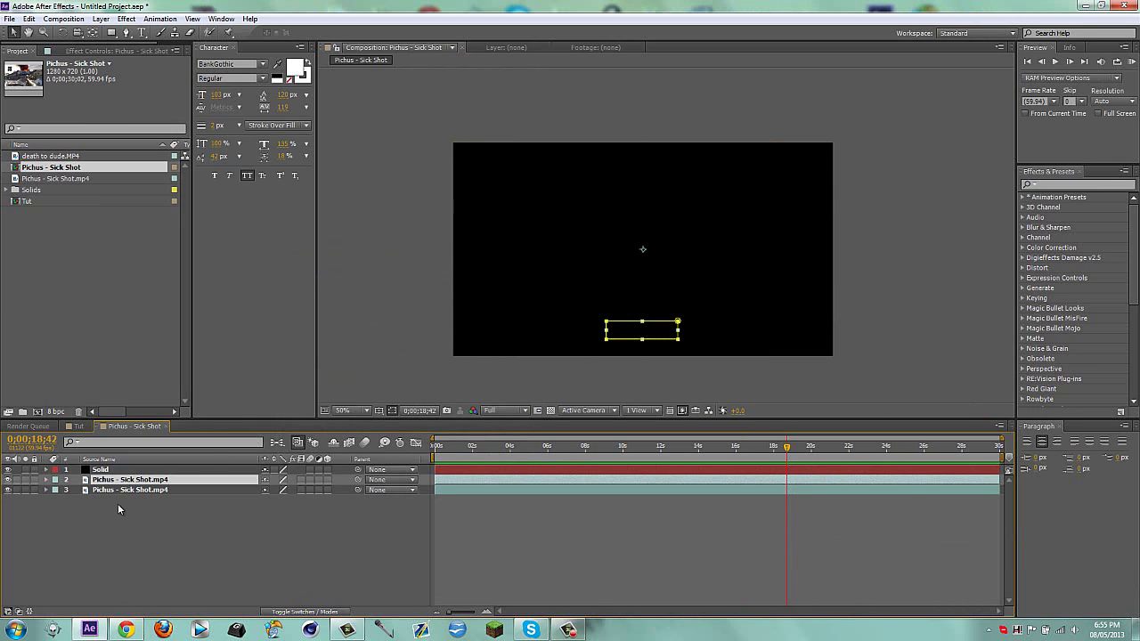
{"action": "left_click", "coordinate": [139, 489]}
{"action": "key", "text": "m"}
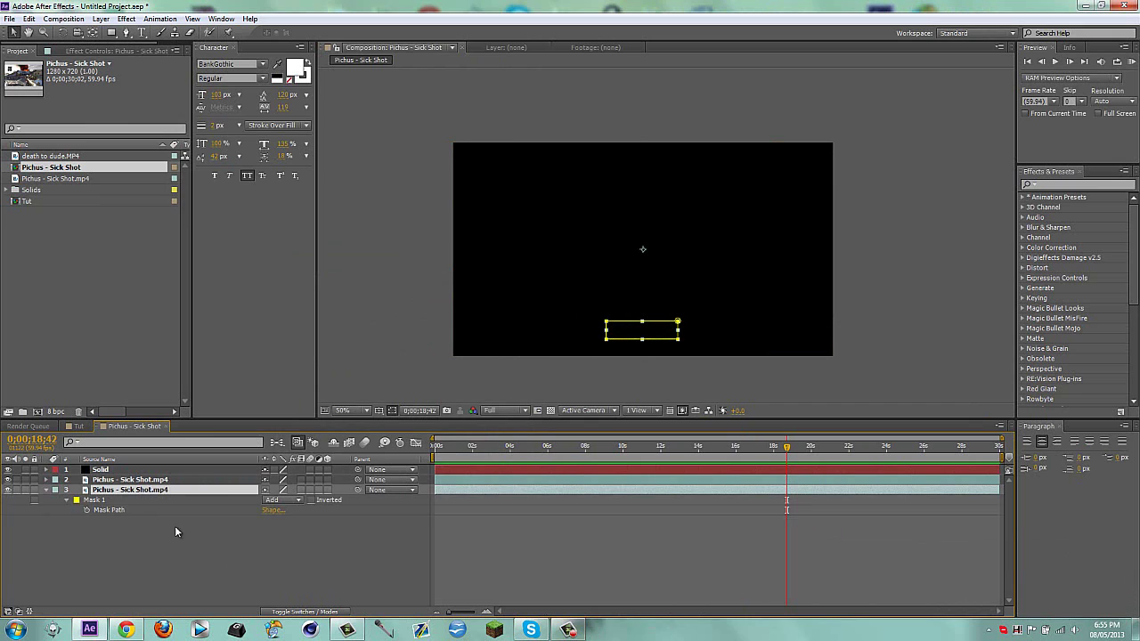
{"action": "left_click", "coordinate": [124, 501]}
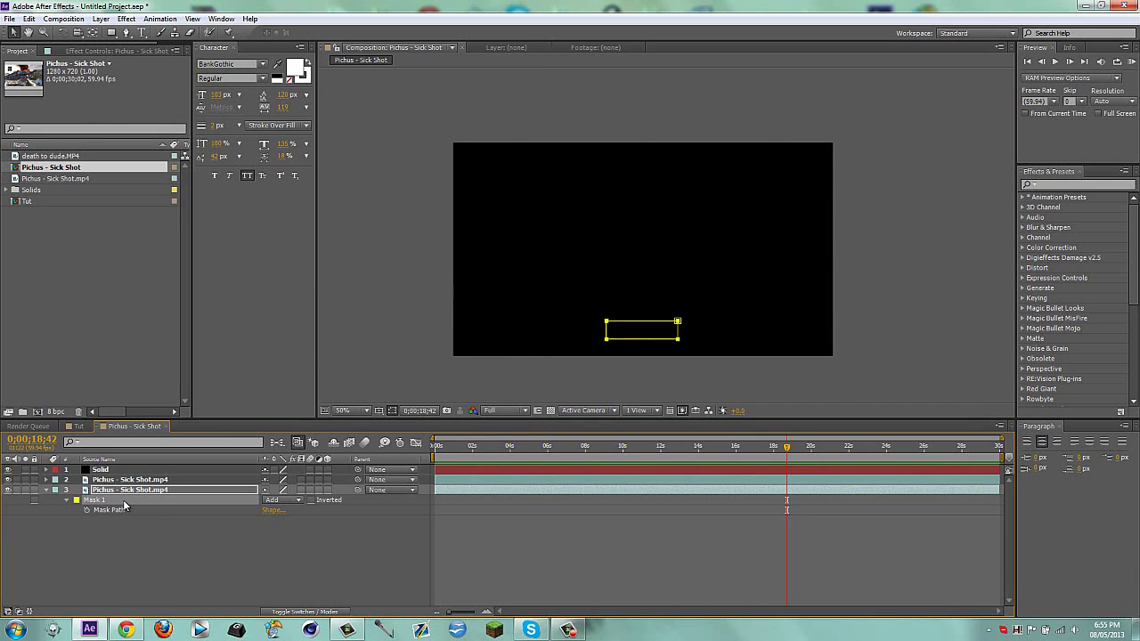
{"action": "key", "text": "Delete"}
{"action": "left_click", "coordinate": [26, 509]}
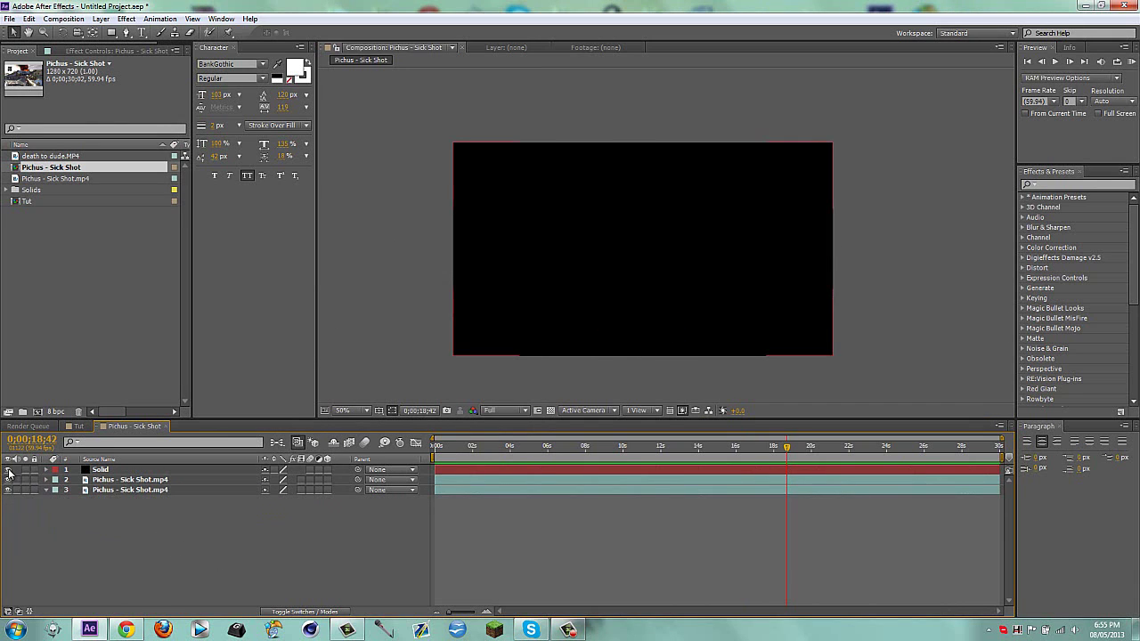
Mask the Solid layer into two horizontal bars covering the killcam's top and bottom overlay strips, hiding the layer only while drawing
{"action": "left_click", "coordinate": [8, 469]}
{"action": "left_click", "coordinate": [100, 469]}
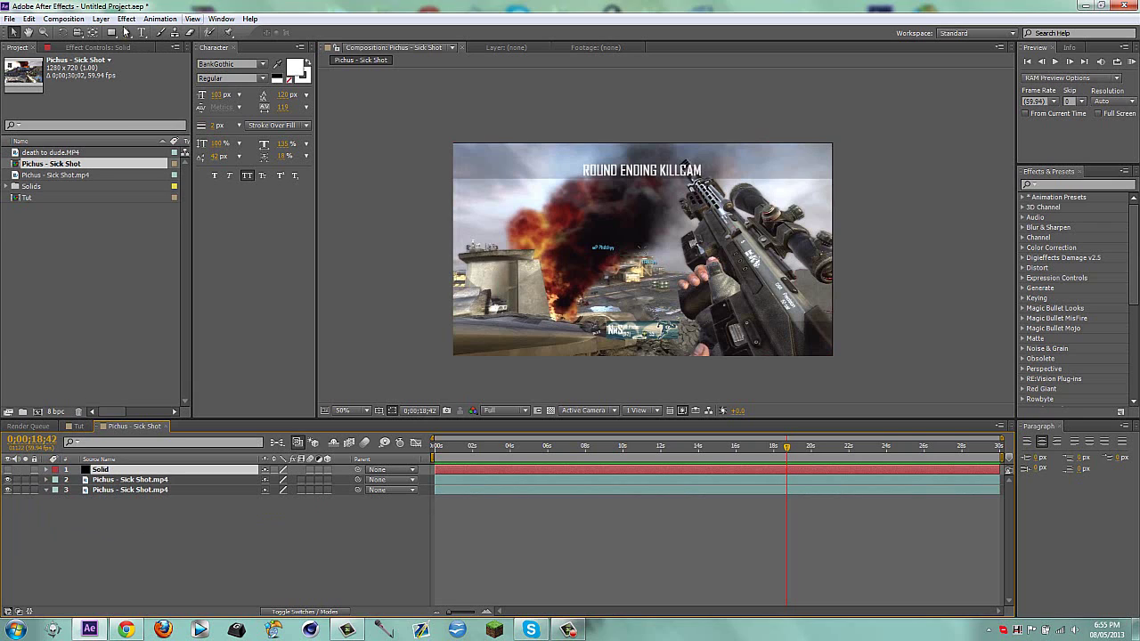
{"action": "left_click", "coordinate": [112, 32]}
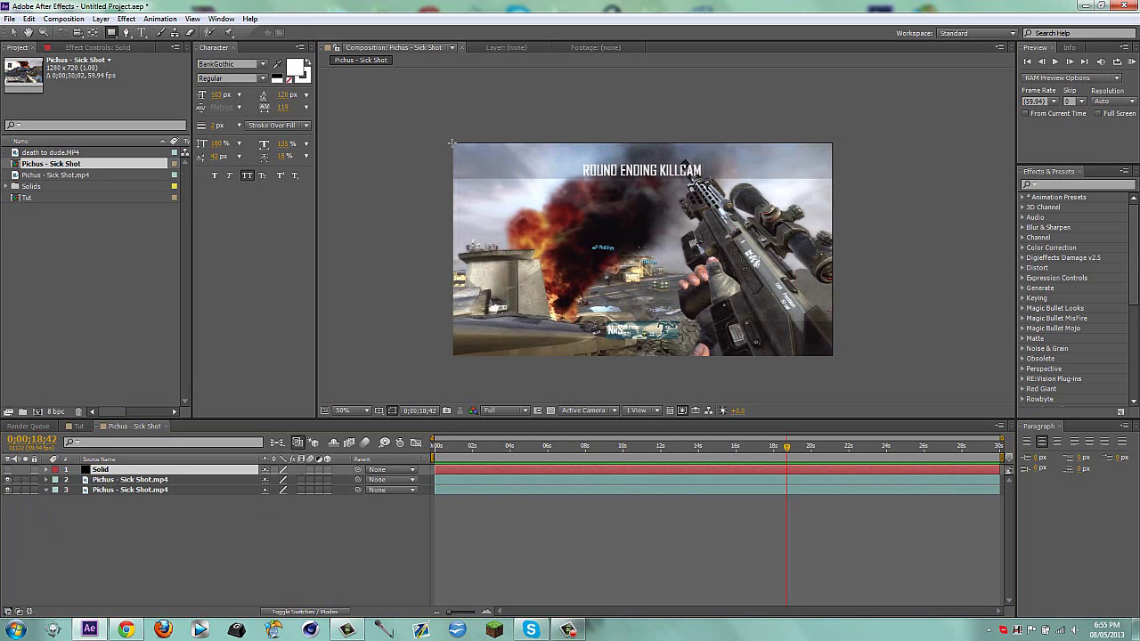
{"action": "left_click_drag", "start_coordinate": [451, 143], "coordinate": [842, 179]}
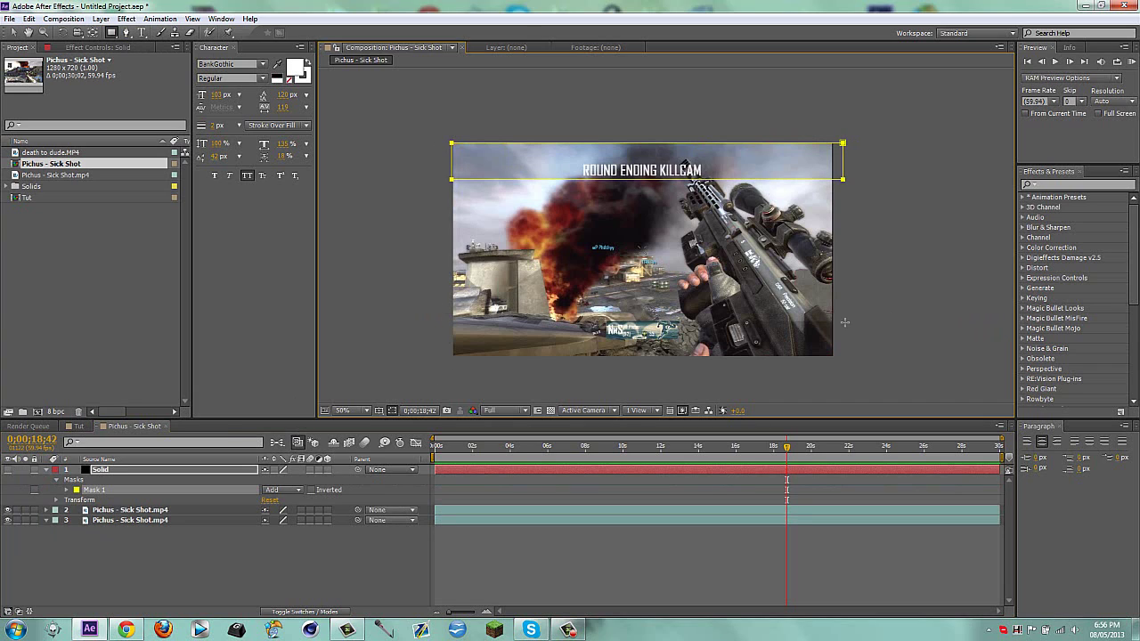
{"action": "left_click_drag", "start_coordinate": [844, 320], "coordinate": [375, 375]}
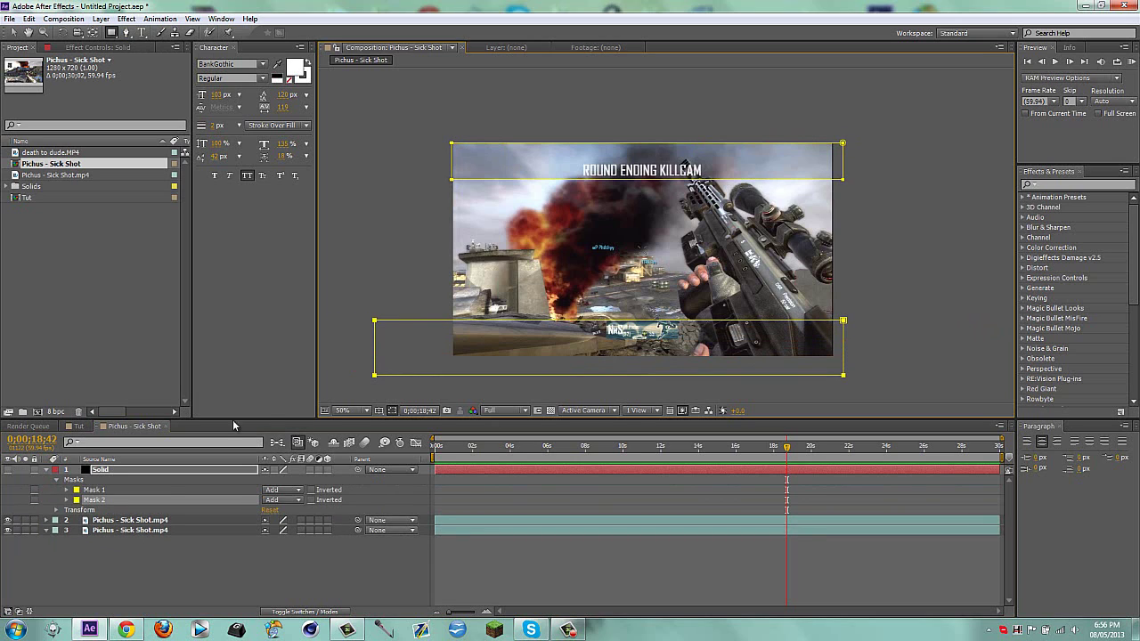
{"action": "left_click", "coordinate": [14, 33]}
{"action": "left_click", "coordinate": [11, 479]}
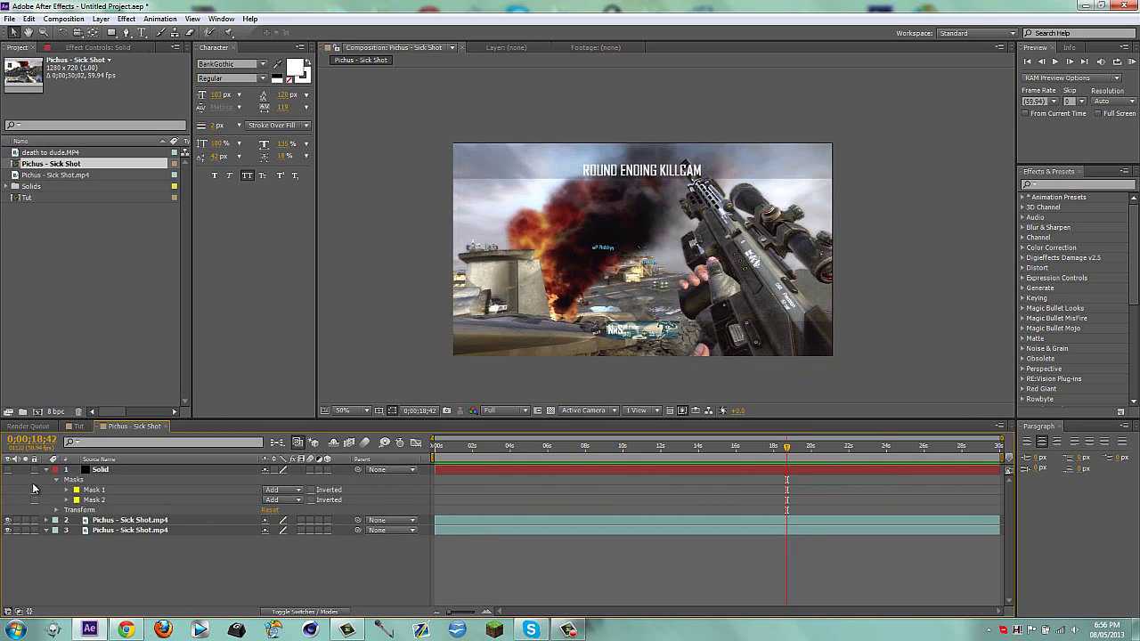
{"action": "left_click", "coordinate": [46, 470]}
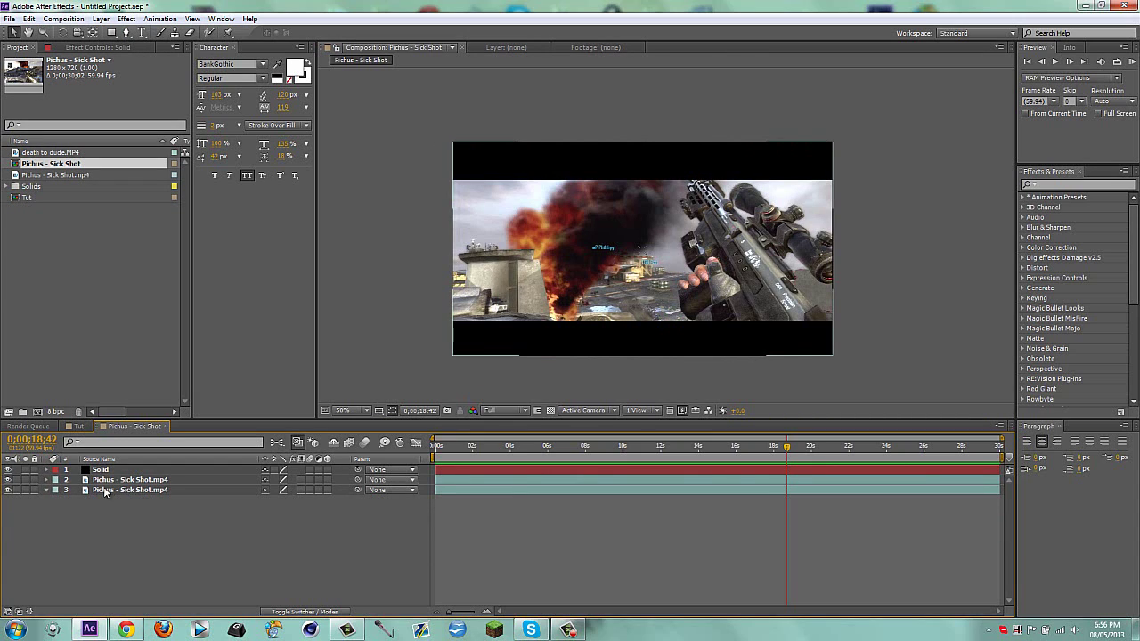
Set the Solid bars layer's opacity to 30% and toggle its visibility to compare it with the killcam overlay strips
{"action": "left_click", "coordinate": [120, 472]}
{"action": "key", "text": "t"}
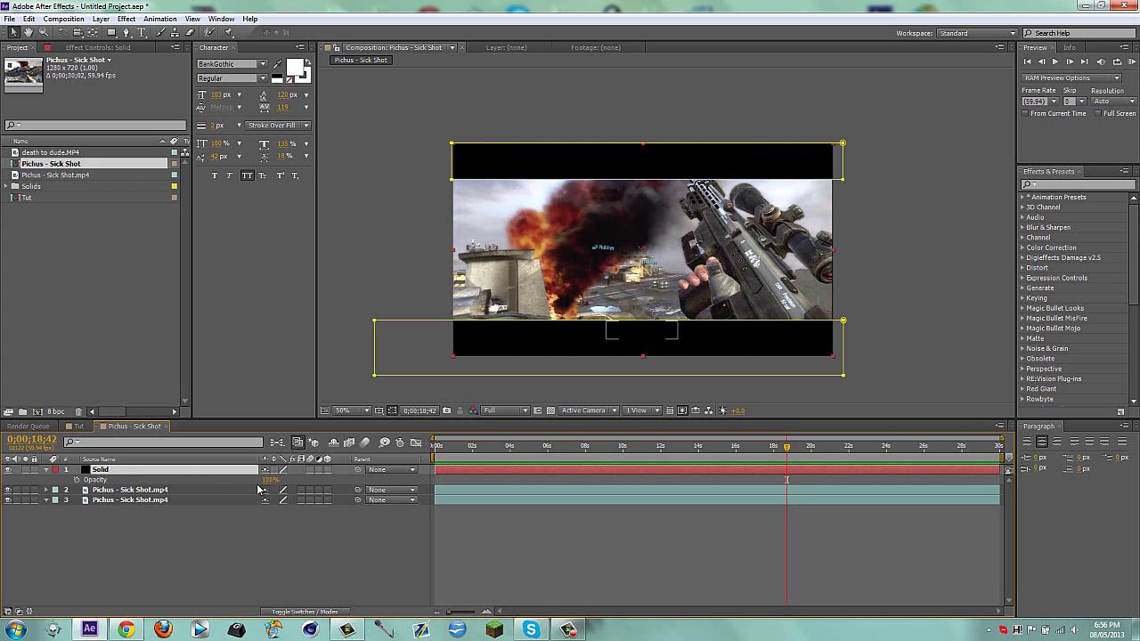
{"action": "left_click", "coordinate": [270, 479]}
{"action": "type", "text": "30"}
{"action": "key", "text": "Return"}
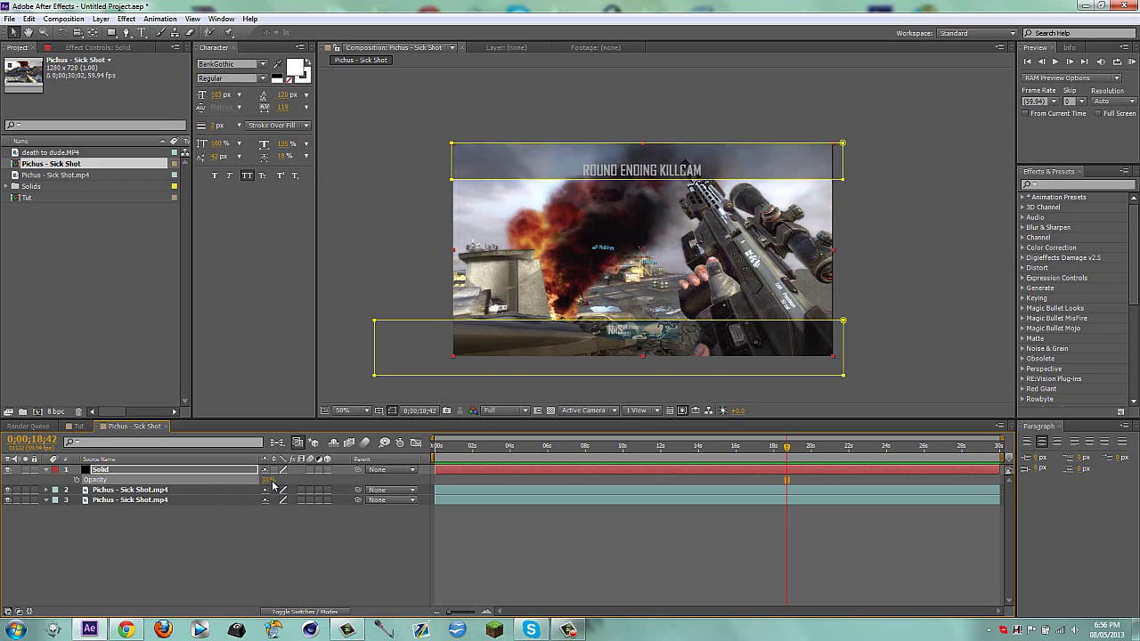
{"action": "key", "text": "t"}
{"action": "left_click", "coordinate": [251, 532]}
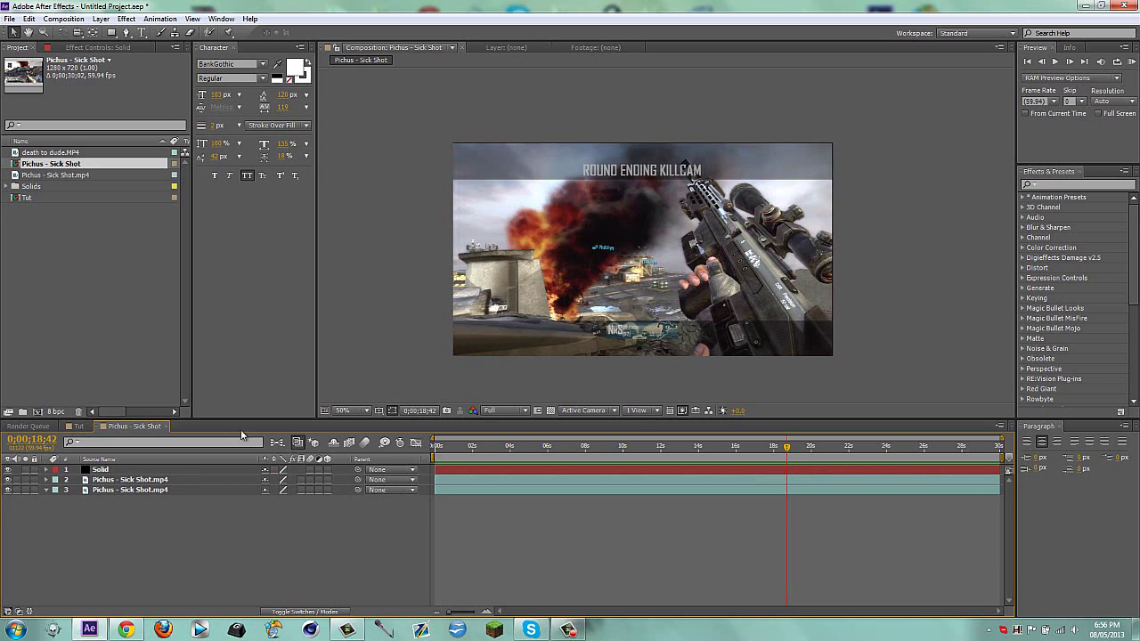
{"action": "left_click", "coordinate": [8, 469]}
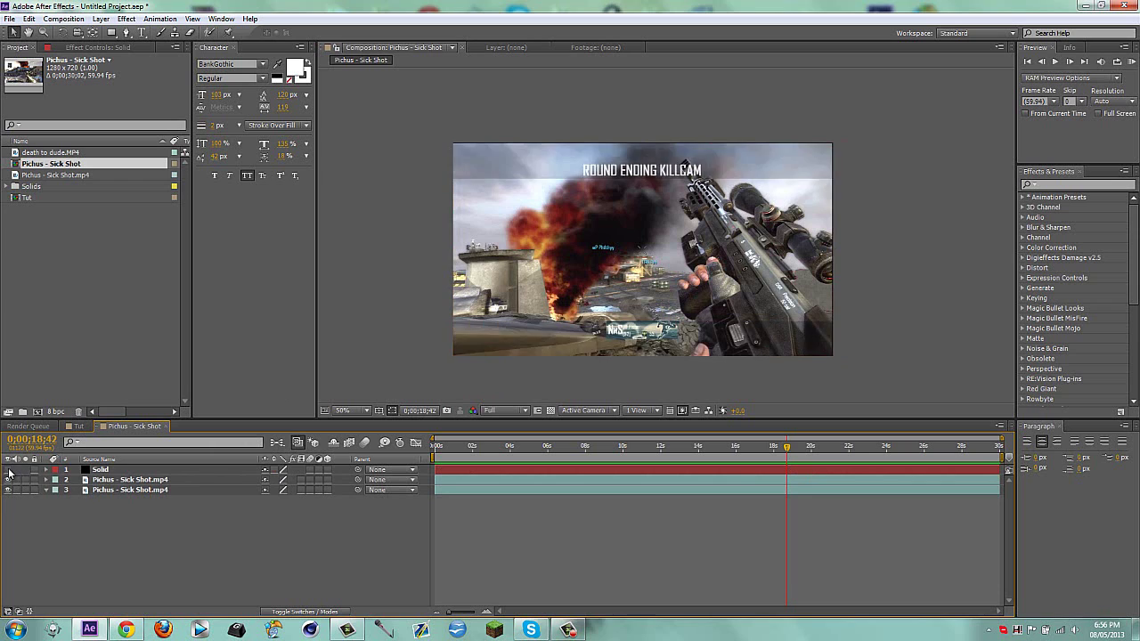
{"action": "left_click", "coordinate": [8, 469]}
{"action": "left_click", "coordinate": [8, 469]}
{"action": "left_click", "coordinate": [8, 469]}
Set the Solid bars layer's opacity to 20% and toggle its visibility to compare it with the killcam overlay strips
{"action": "left_click", "coordinate": [89, 467]}
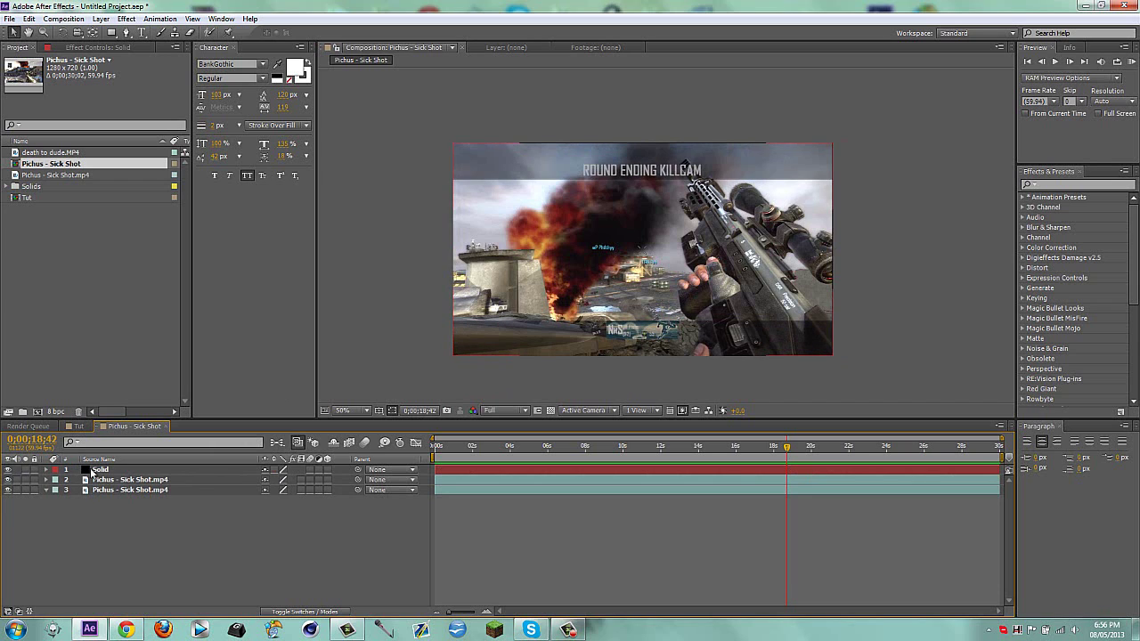
{"action": "key", "text": "t"}
{"action": "left_click", "coordinate": [268, 479]}
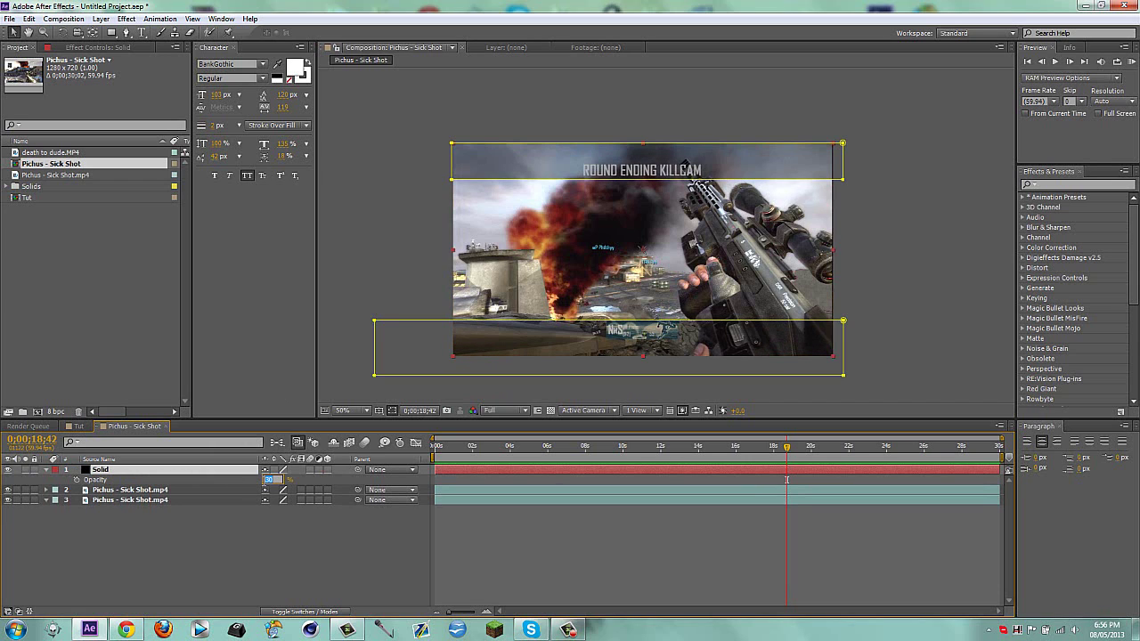
{"action": "type", "text": "20"}
{"action": "key", "text": "Return"}
{"action": "key", "text": "t"}
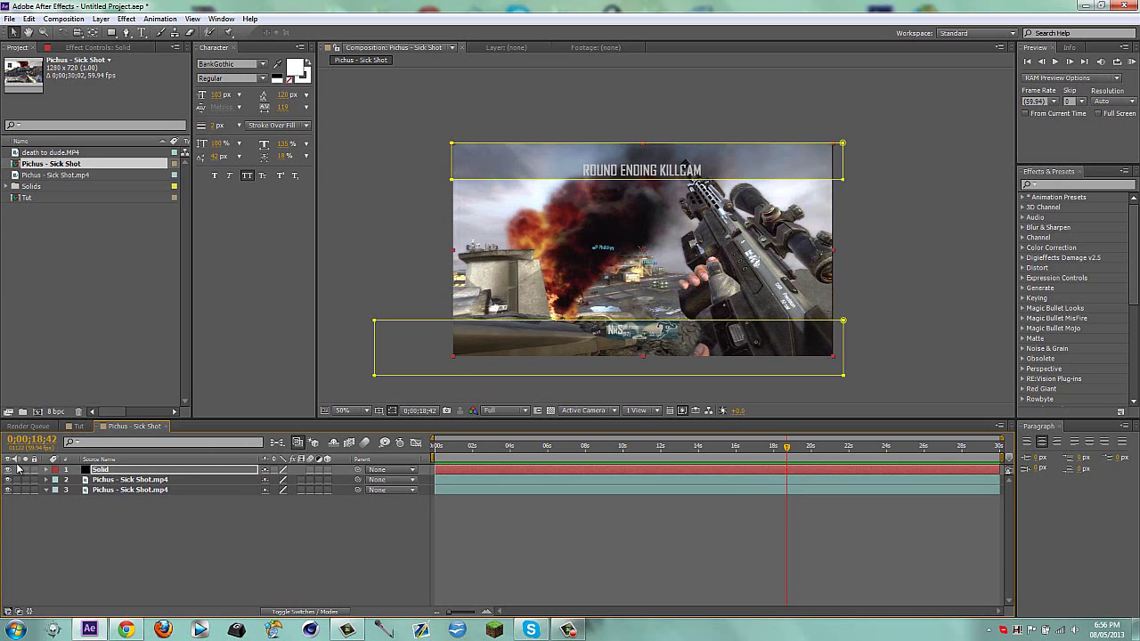
{"action": "left_click", "coordinate": [8, 470]}
{"action": "left_click", "coordinate": [8, 470]}
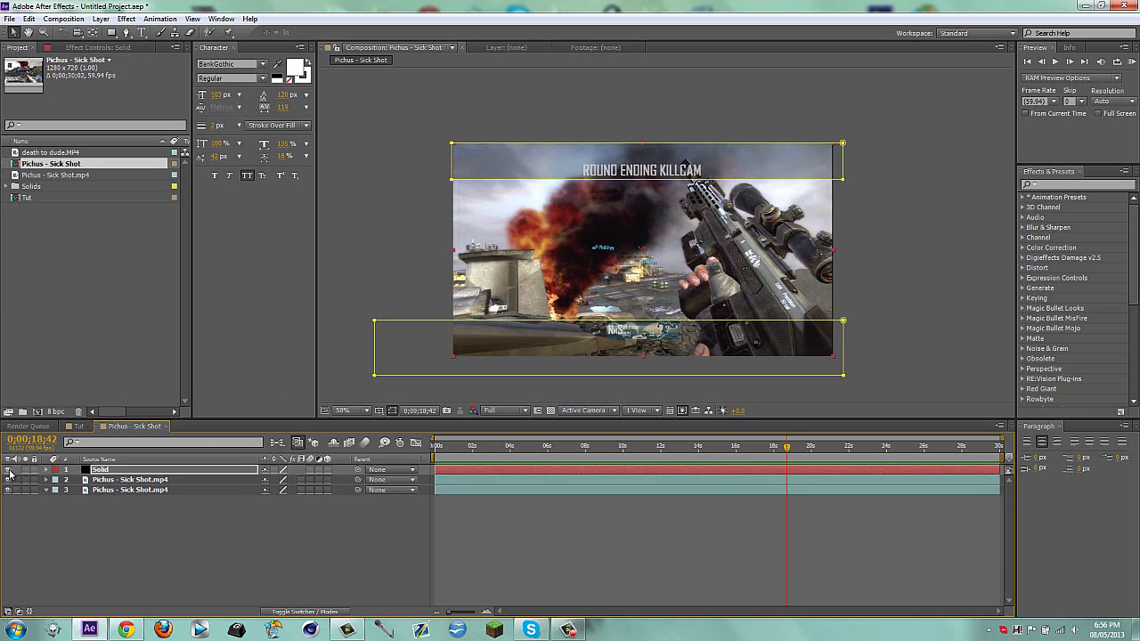
{"action": "left_click", "coordinate": [259, 539]}
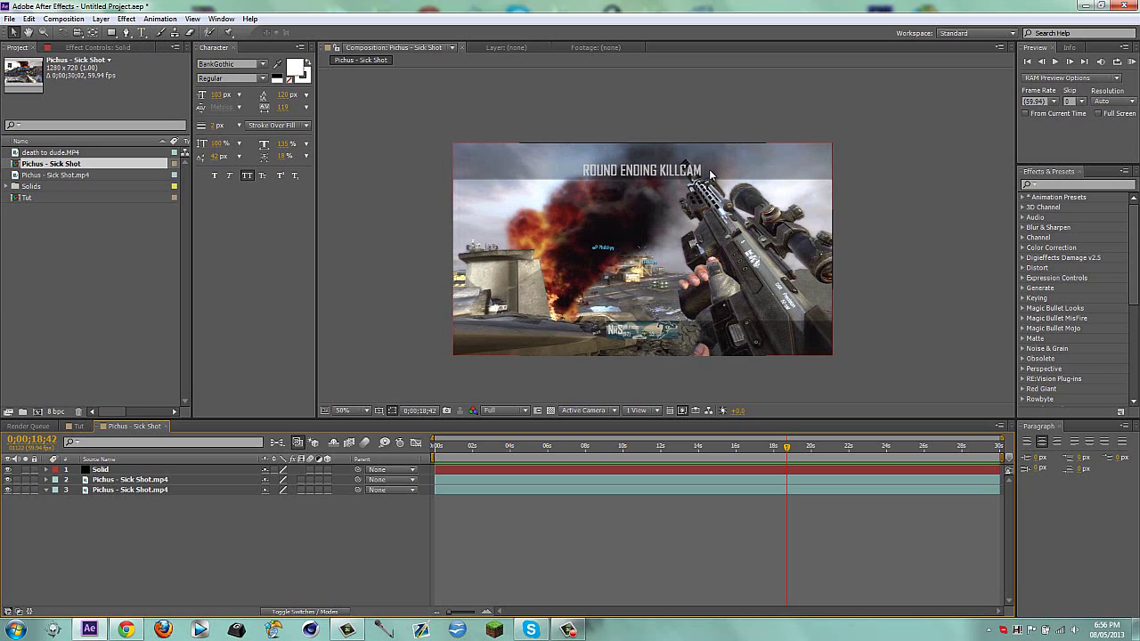
Look through the available fonts and set the text font to Angsana New
{"action": "left_click", "coordinate": [262, 63]}
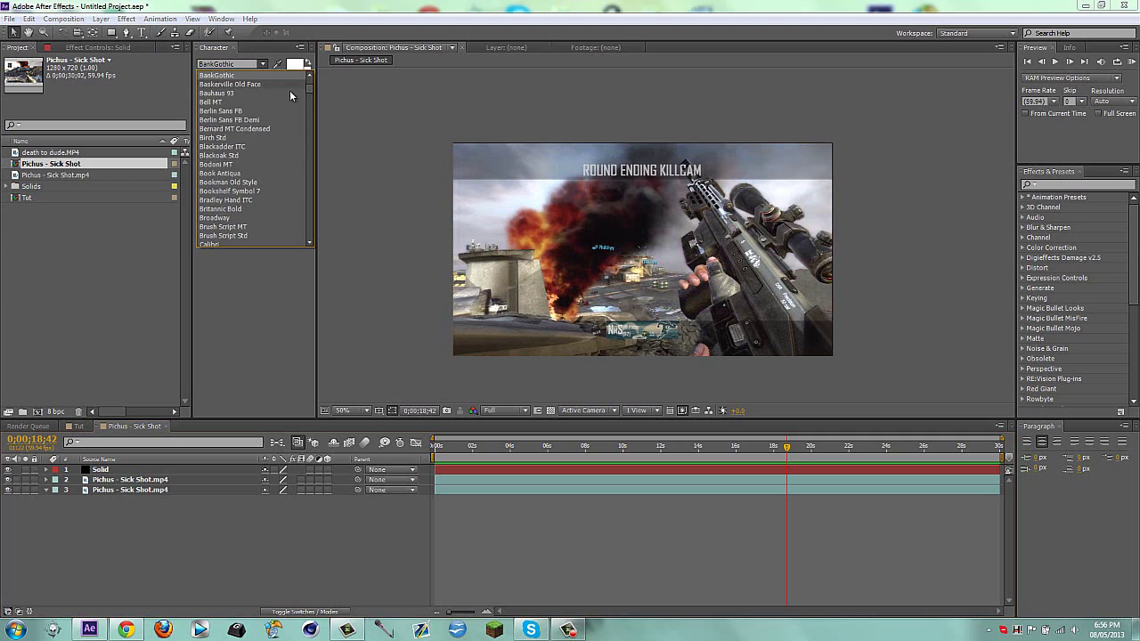
{"action": "left_click_drag", "start_coordinate": [312, 89], "coordinate": [315, 79]}
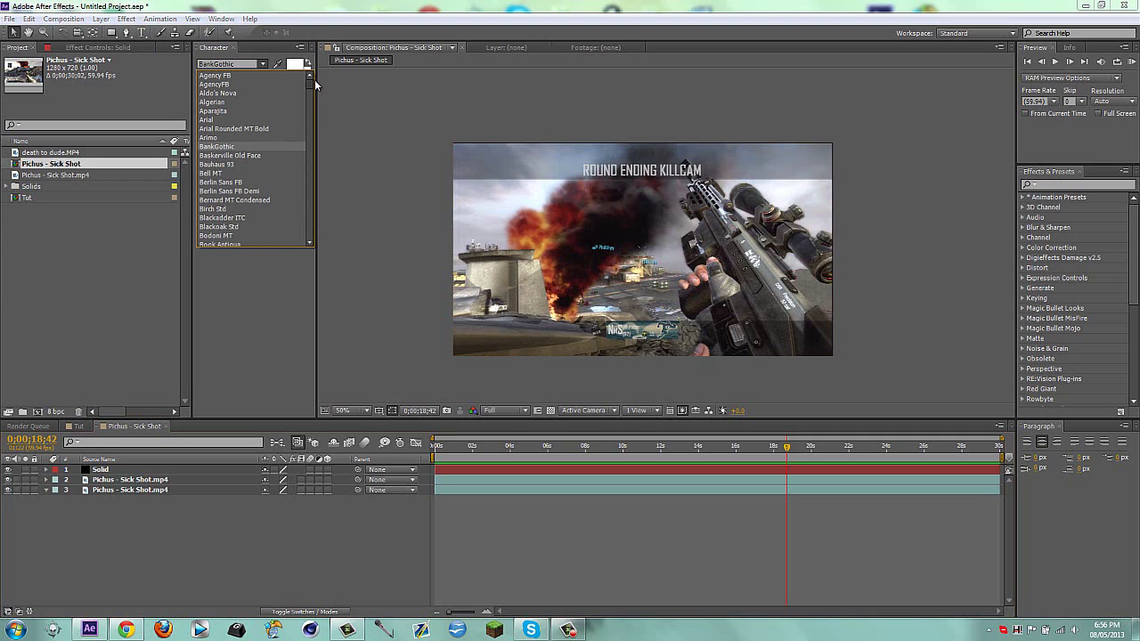
{"action": "left_click", "coordinate": [236, 64]}
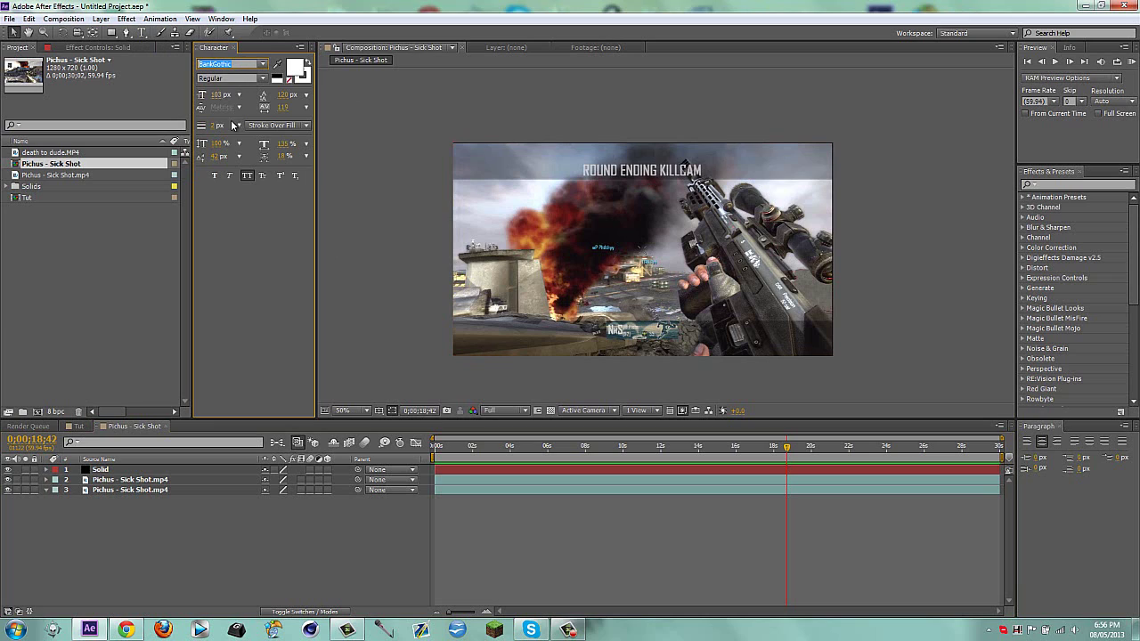
{"action": "type", "text": "ang"}
{"action": "left_click", "coordinate": [260, 257]}
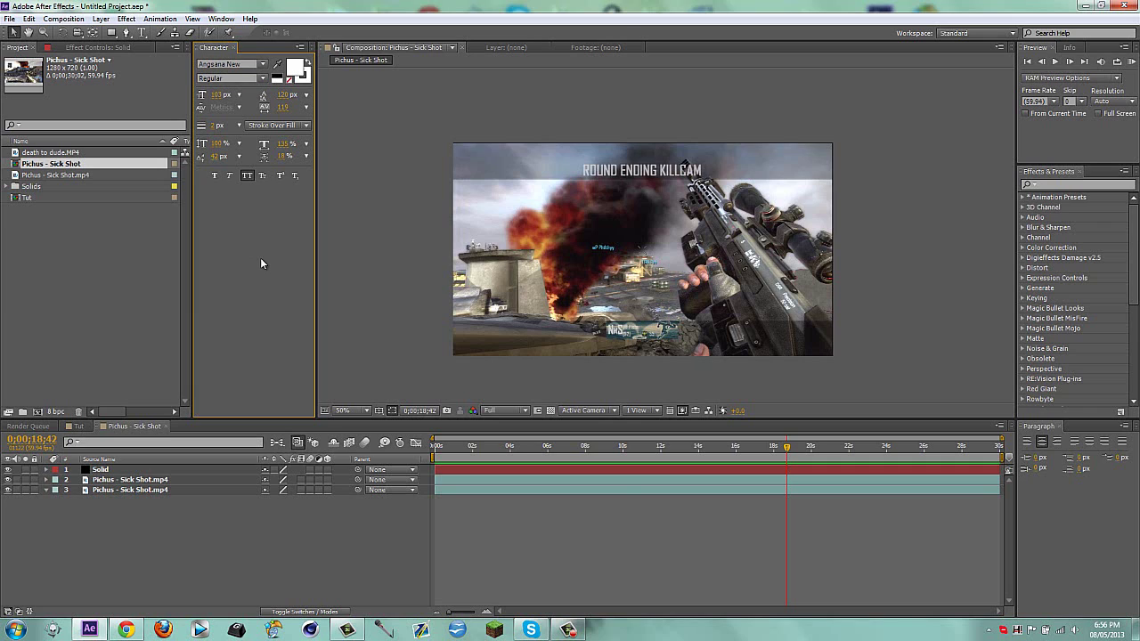
Add a text layer over the footage reading "ROUND ENDING FAGCAM"
{"action": "left_click", "coordinate": [493, 470]}
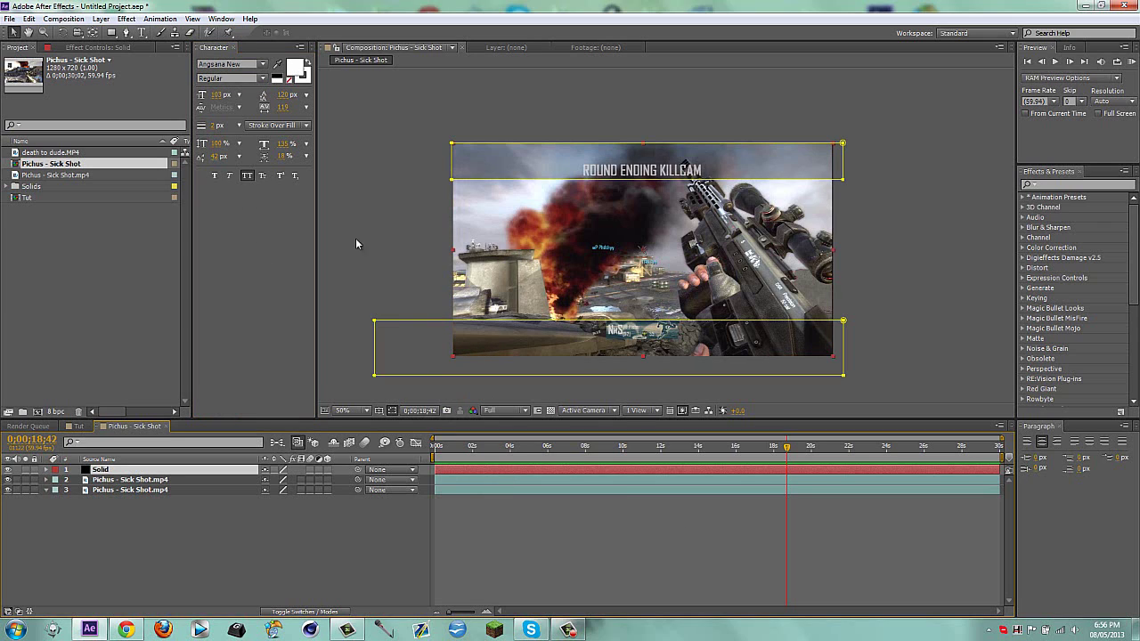
{"action": "key", "text": "ctrl+t"}
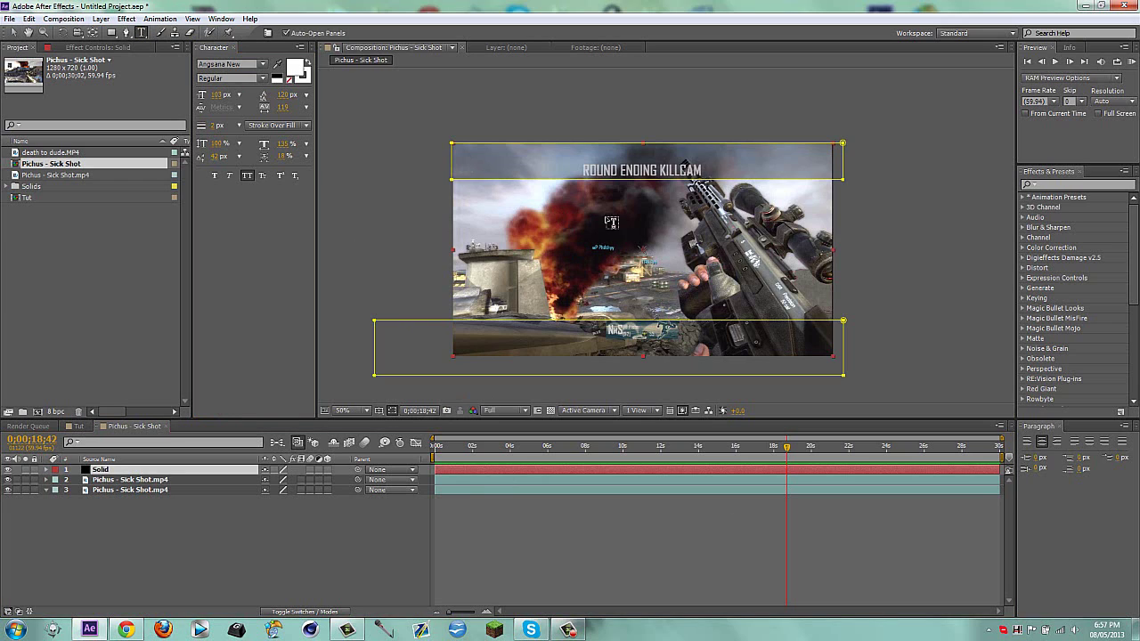
{"action": "left_click", "coordinate": [611, 222]}
{"action": "type", "text": "ROUDN"}
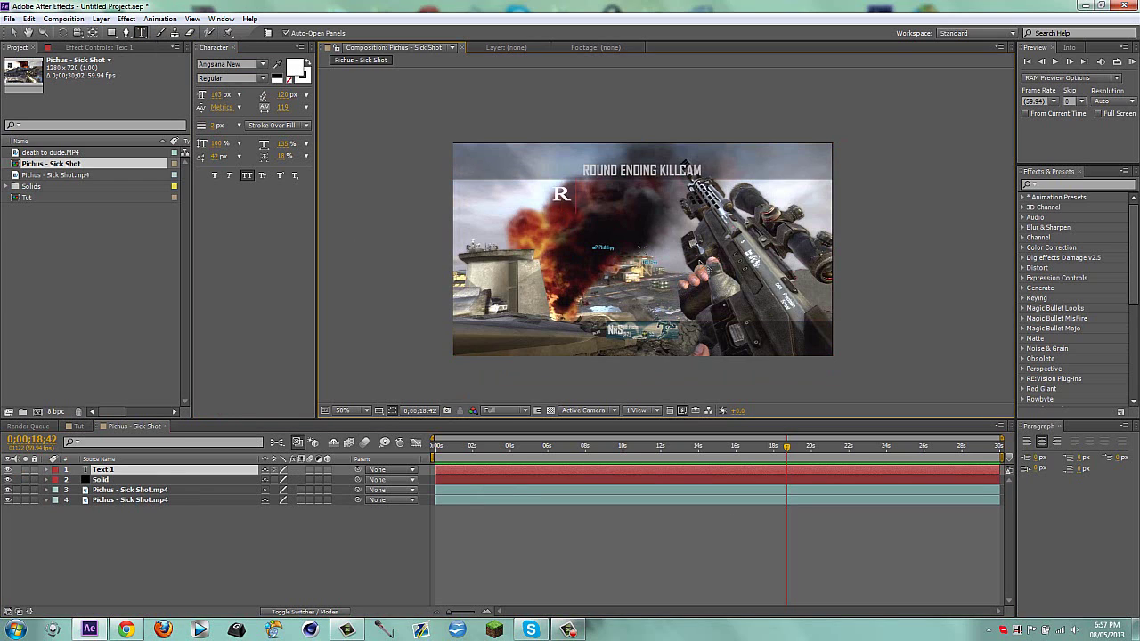
{"action": "key", "text": "BackSpace"}
{"action": "key", "text": "BackSpace"}
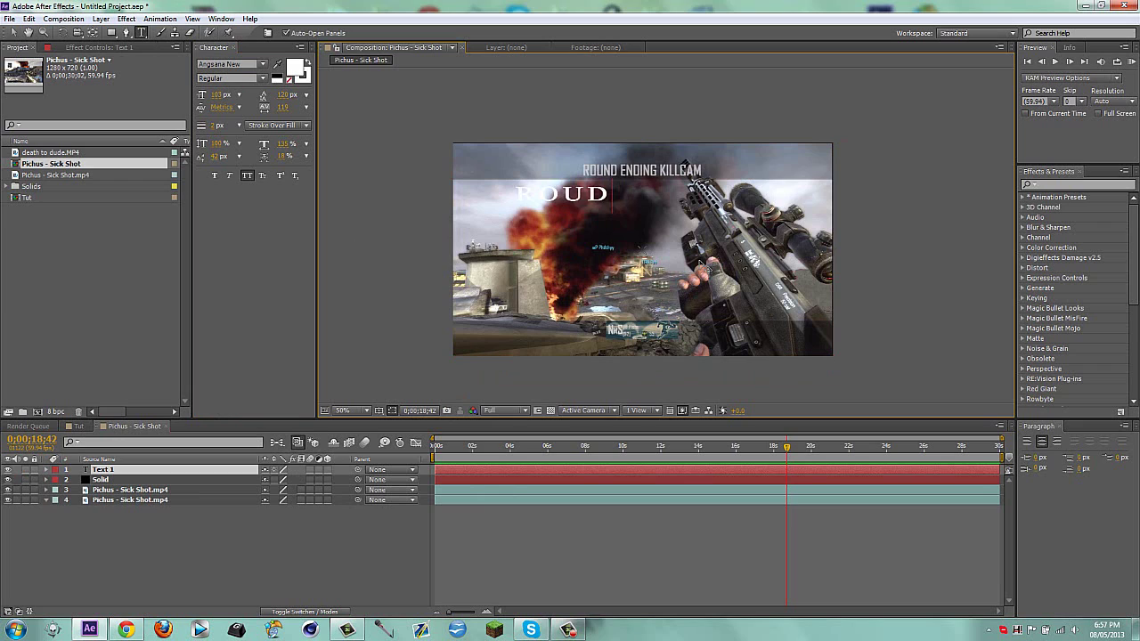
{"action": "type", "text": "ND ENDING"}
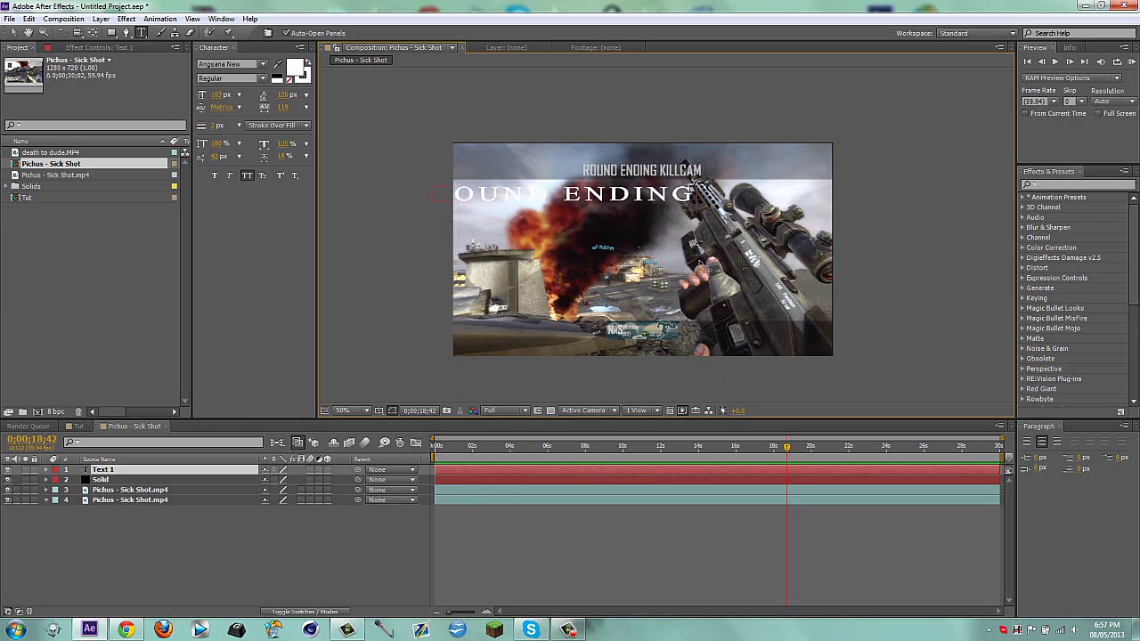
{"action": "type", "text": " FAGCAM"}
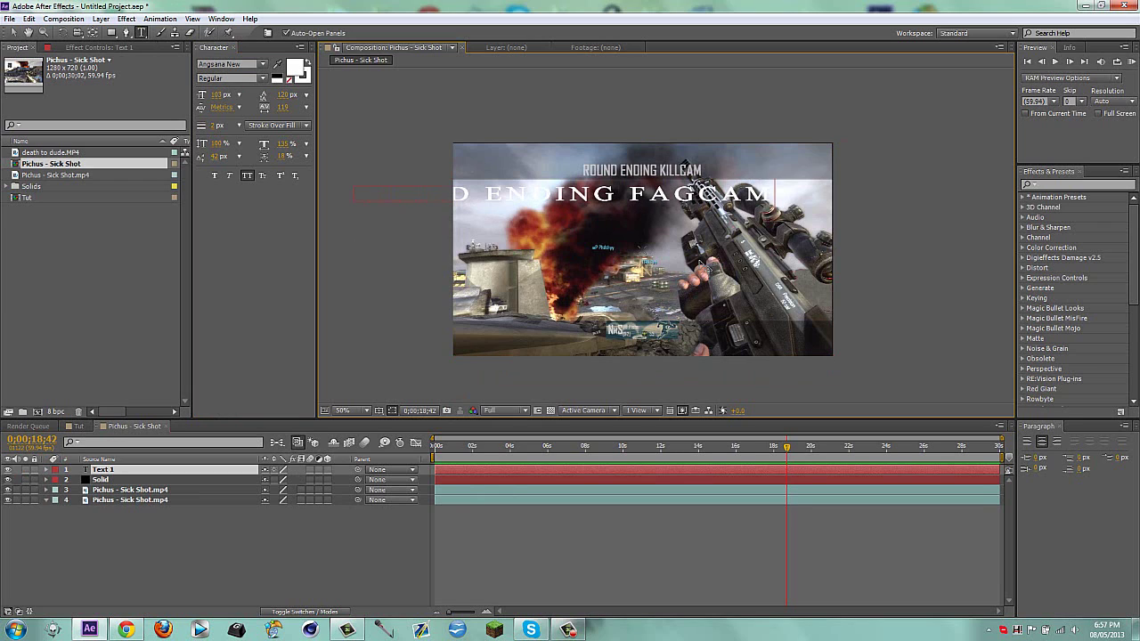
Set the whole title text to Agency FB, trying the Bold style before returning to Regular
{"action": "double_click", "coordinate": [128, 470]}
{"action": "left_click", "coordinate": [249, 65]}
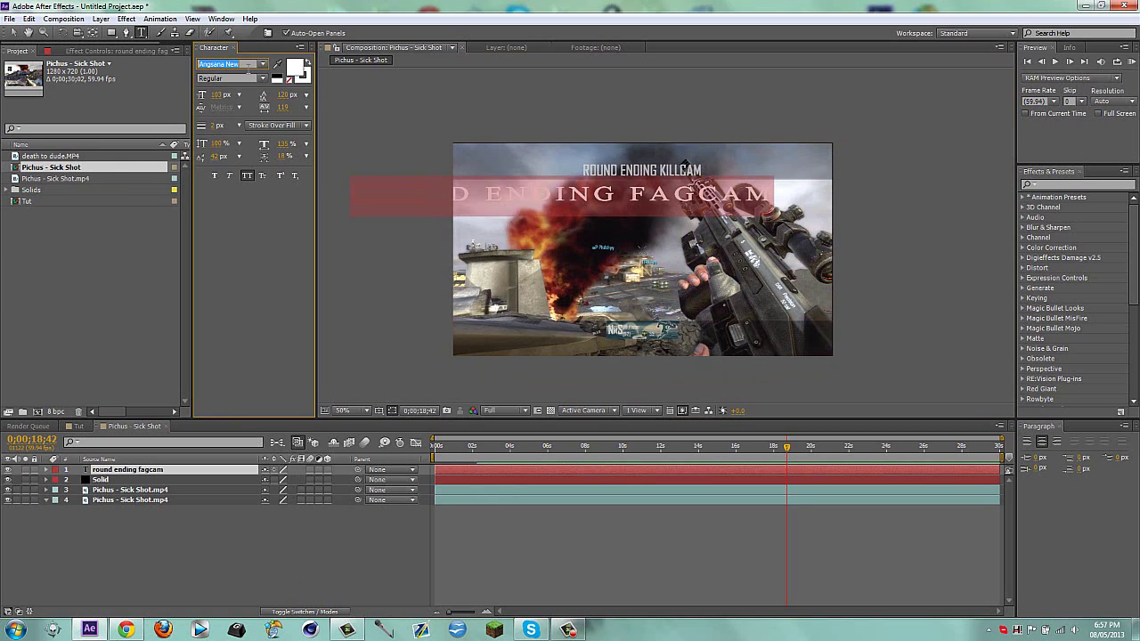
{"action": "left_click", "coordinate": [263, 65]}
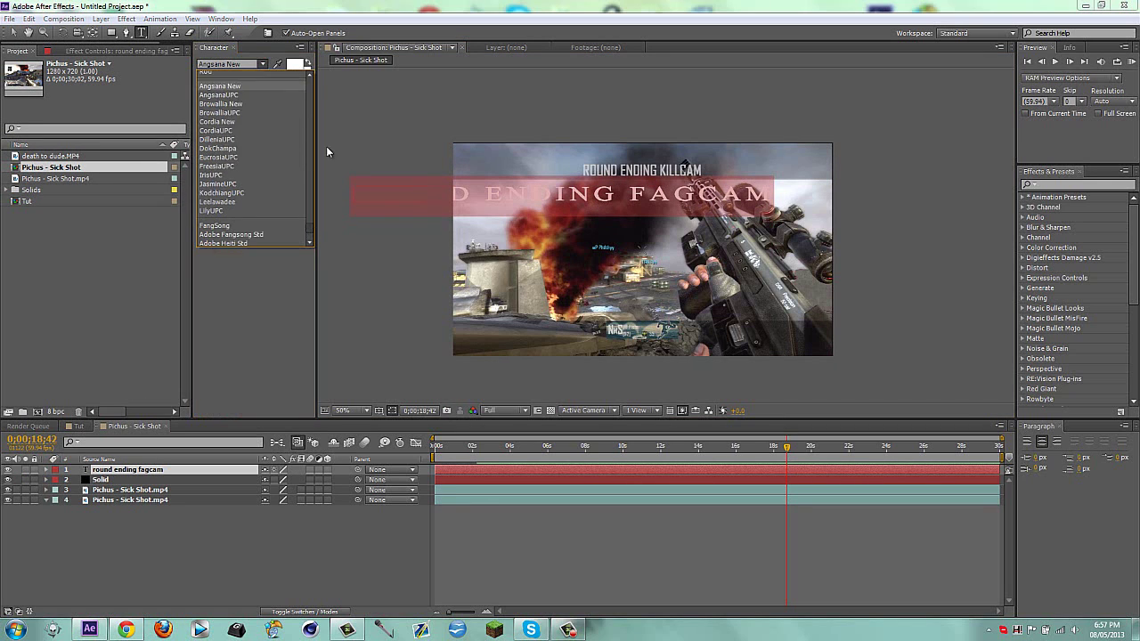
{"action": "left_click", "coordinate": [267, 75]}
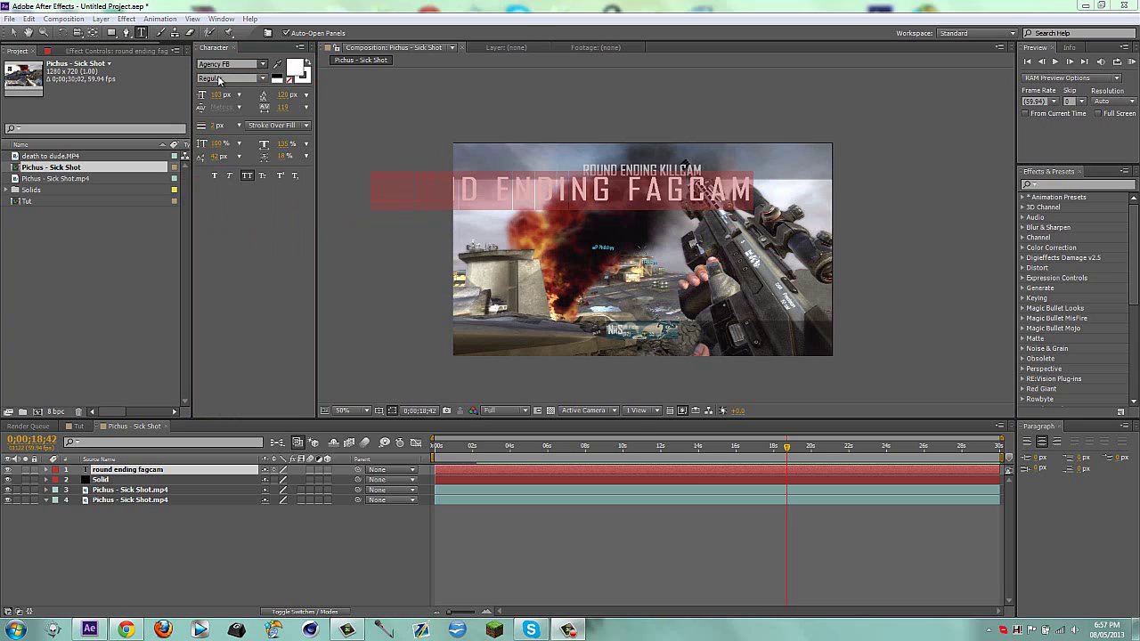
{"action": "left_click", "coordinate": [274, 80]}
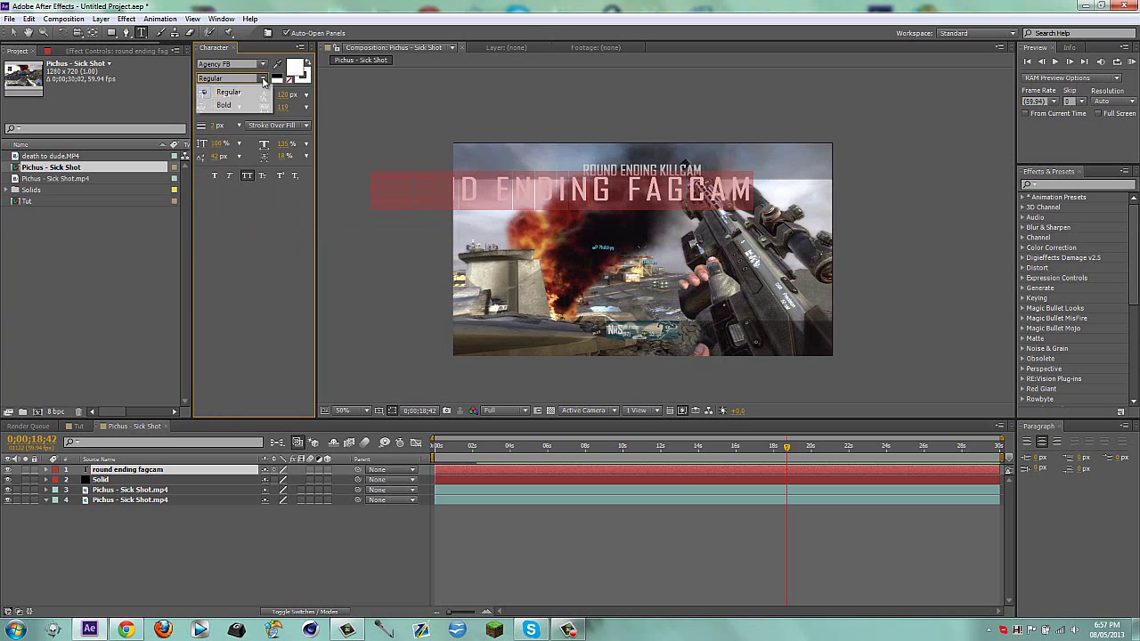
{"action": "left_click", "coordinate": [261, 100]}
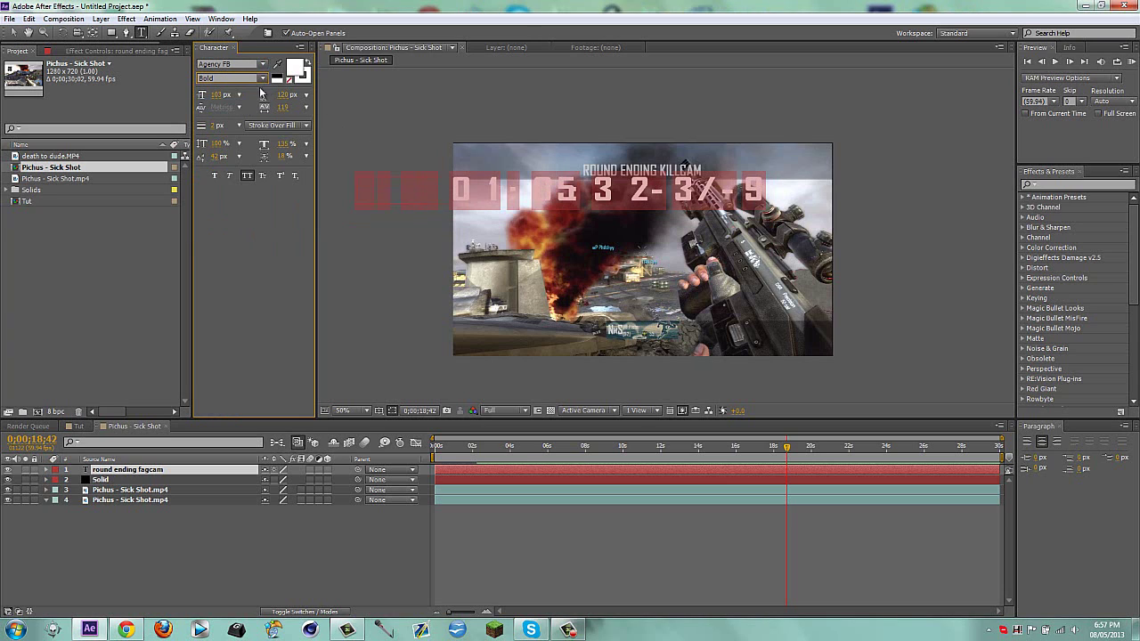
{"action": "left_click", "coordinate": [262, 80]}
{"action": "left_click", "coordinate": [249, 87]}
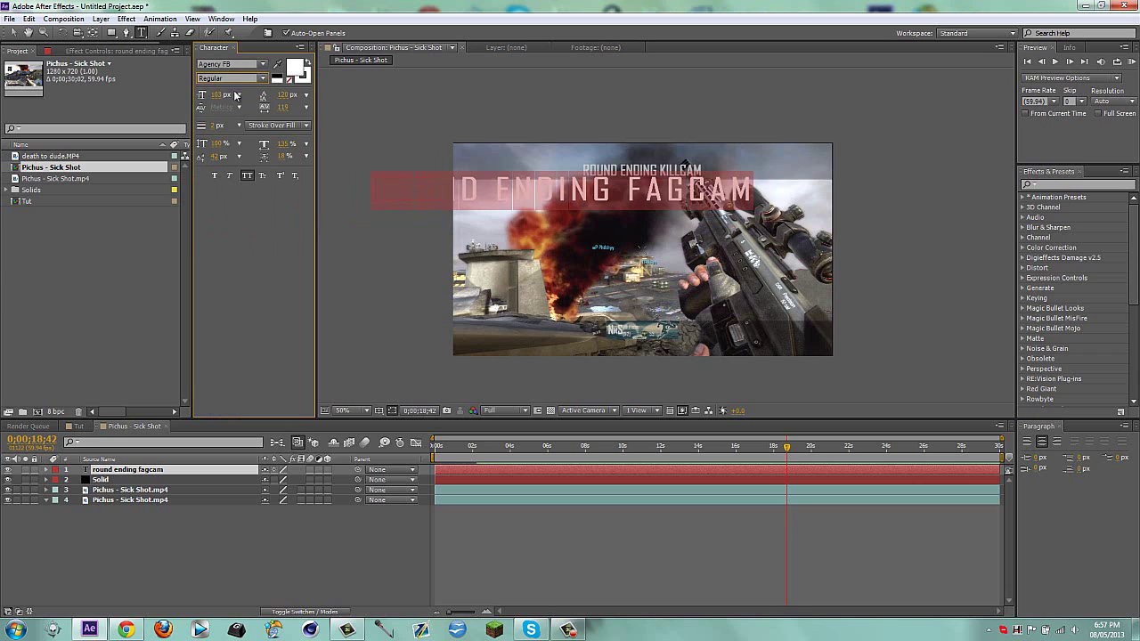
Reduce the title text to 45 px with 84 px leading, tighten its tracking and position it over the original killcam title
{"action": "left_click_drag", "start_coordinate": [223, 97], "coordinate": [248, 149]}
{"action": "left_click_drag", "start_coordinate": [593, 282], "coordinate": [670, 255]}
{"action": "left_click_drag", "start_coordinate": [284, 98], "coordinate": [271, 168]}
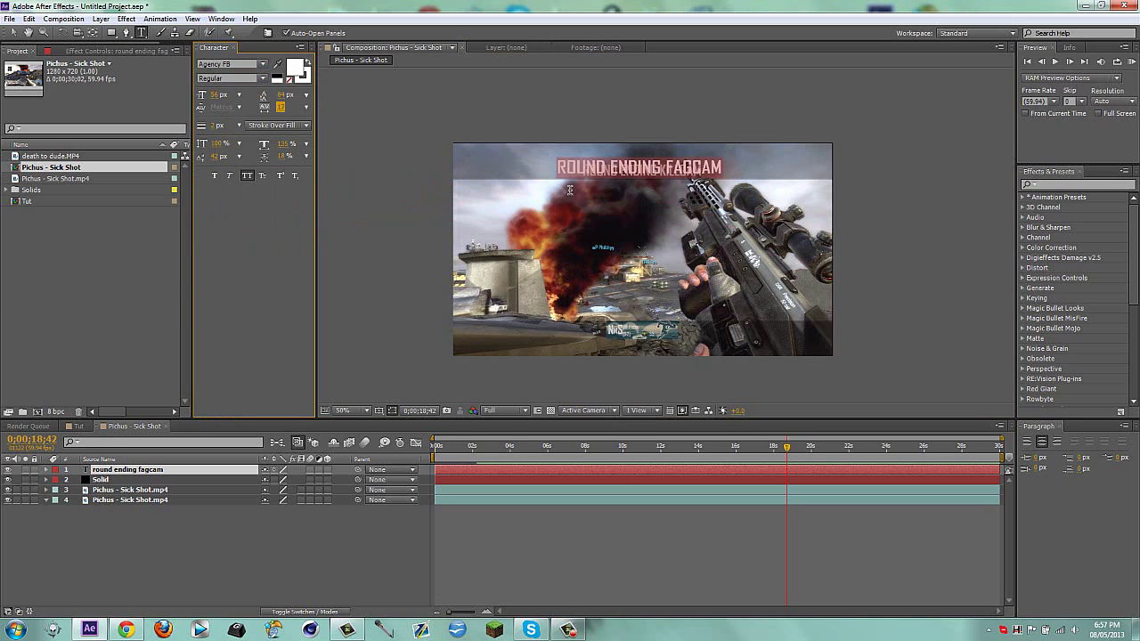
{"action": "mouse_move", "coordinate": [283, 108]}
{"action": "left_mouse_down"}
{"action": "mouse_move", "coordinate": [220, 104]}
{"action": "mouse_move", "coordinate": [222, 114]}
{"action": "left_mouse_up"}
{"action": "left_click", "coordinate": [287, 127]}
{"action": "left_click_drag", "start_coordinate": [630, 234], "coordinate": [630, 231]}
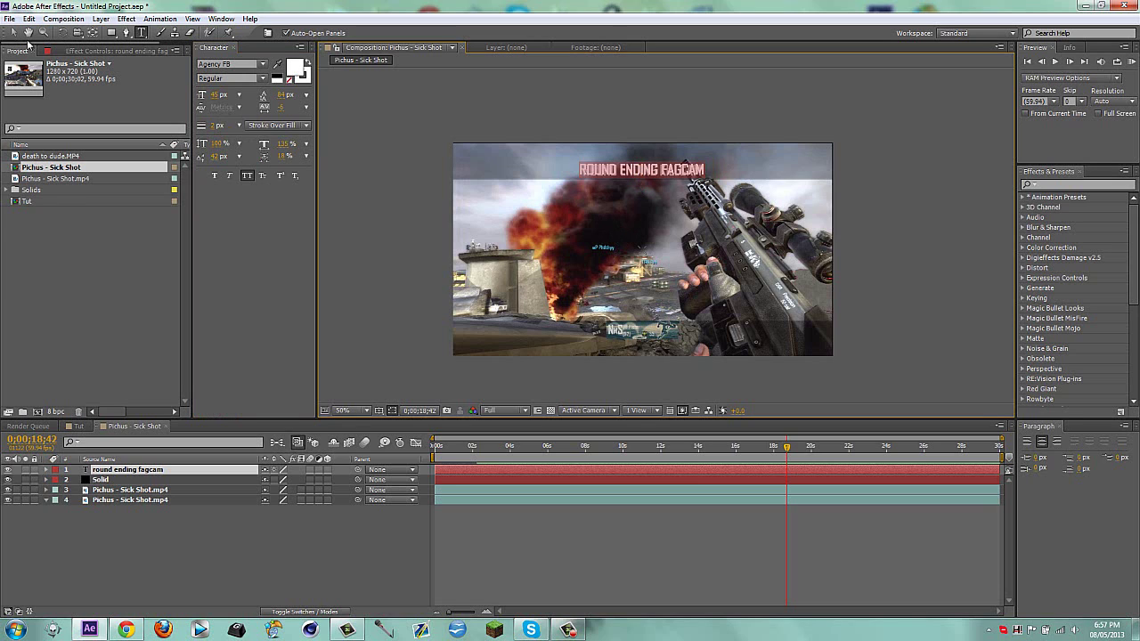
Delete the unmasked lower copy of the Pichus - Sick Shot.mp4 footage layer
{"action": "left_click", "coordinate": [3, 507]}
{"action": "left_click", "coordinate": [112, 501]}
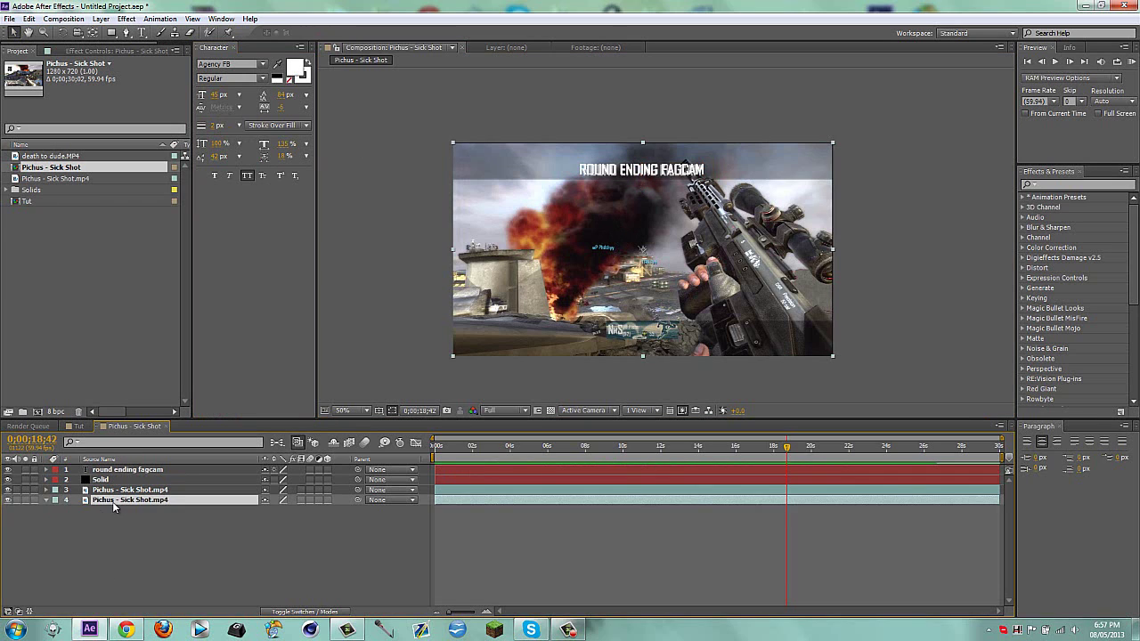
{"action": "key", "text": "Delete"}
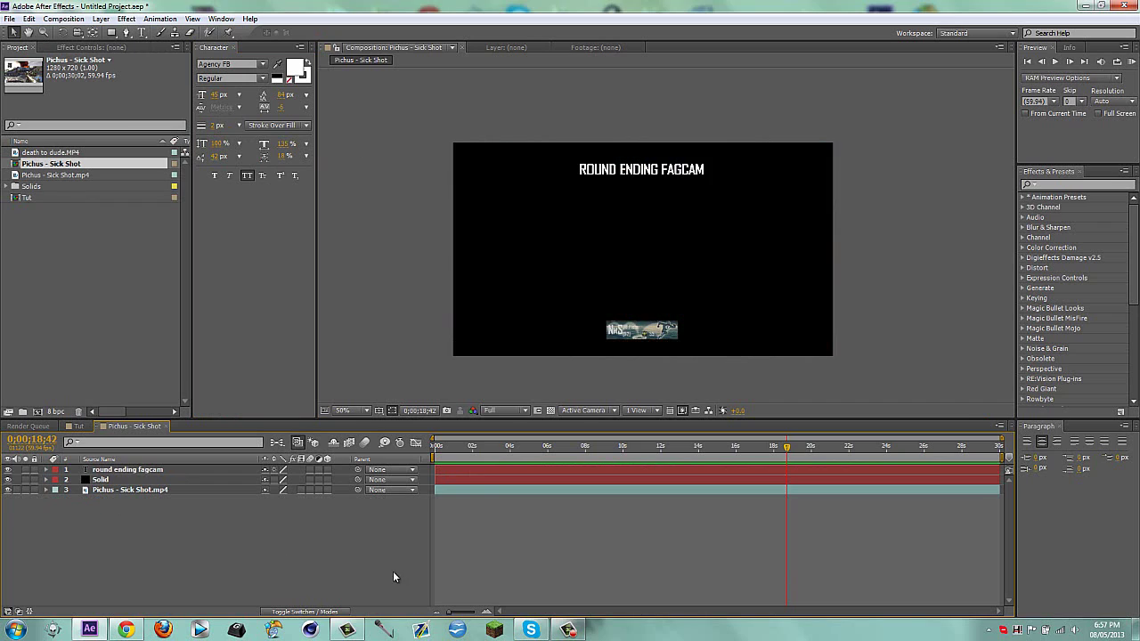
Apply the Drop Shadow effect to the title text and turn on the composition's transparency grid
{"action": "left_click", "coordinate": [1076, 185]}
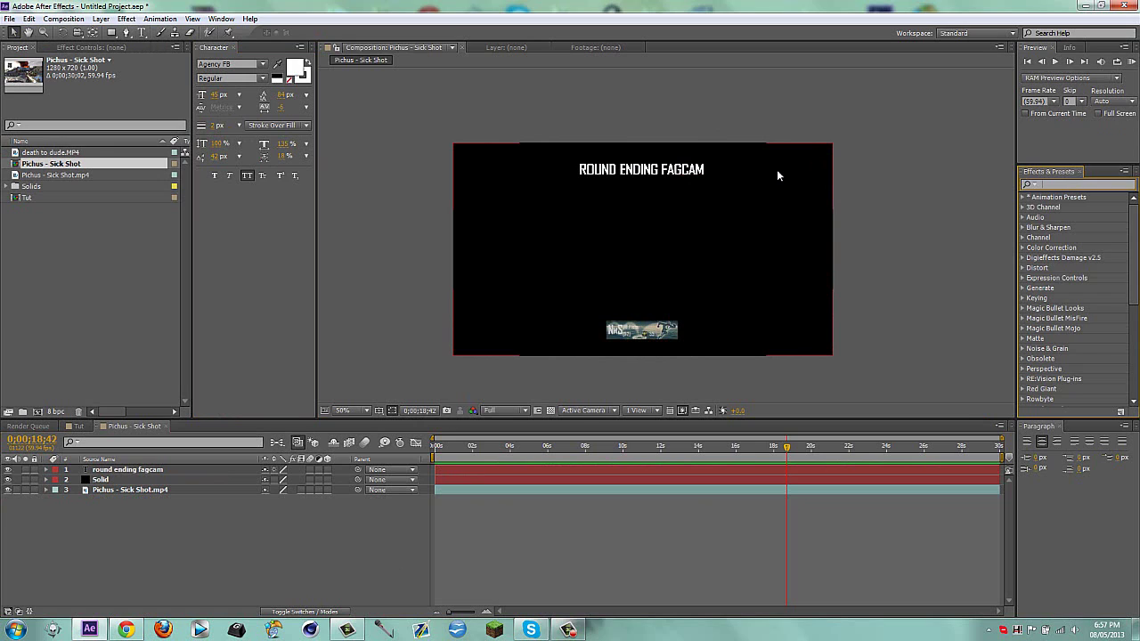
{"action": "type", "text": "drop s"}
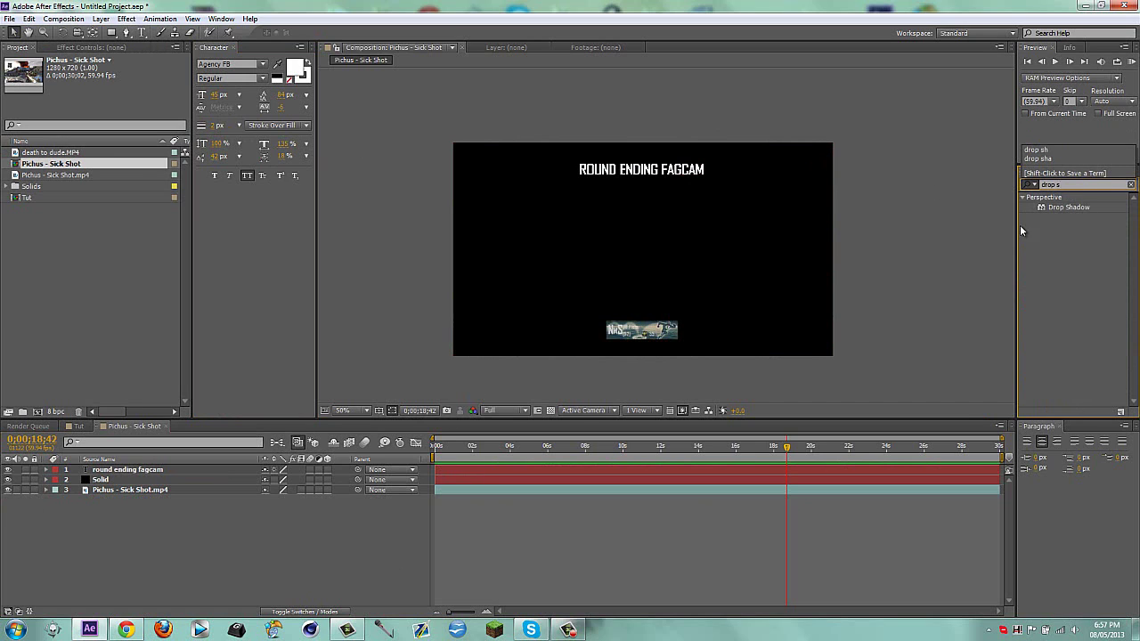
{"action": "left_click_drag", "start_coordinate": [1069, 207], "coordinate": [615, 171]}
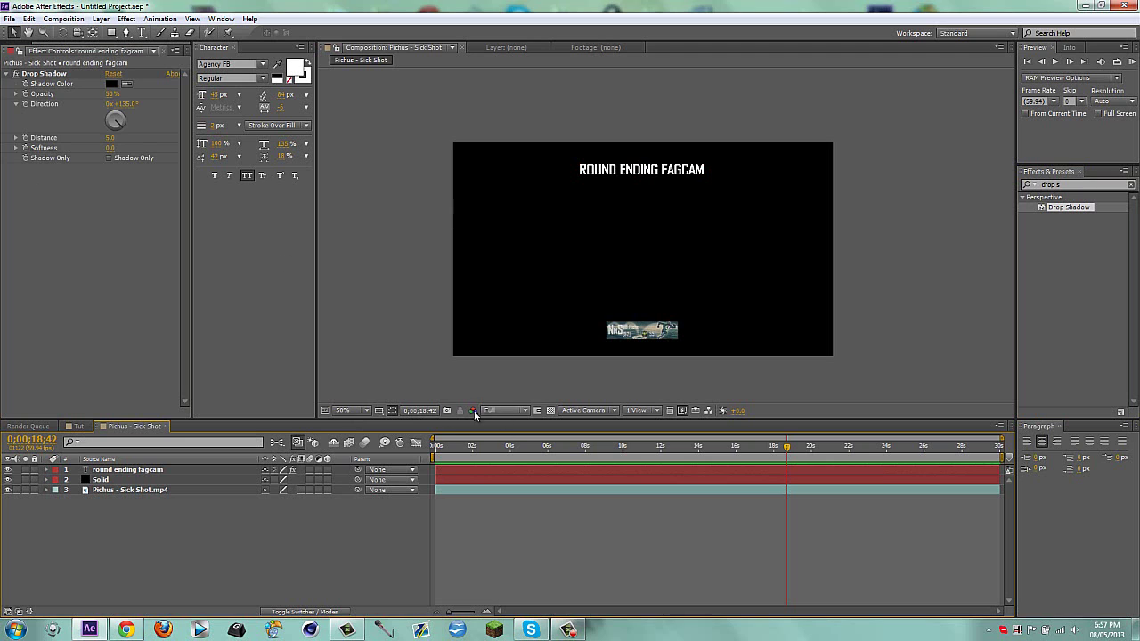
{"action": "left_click", "coordinate": [551, 411]}
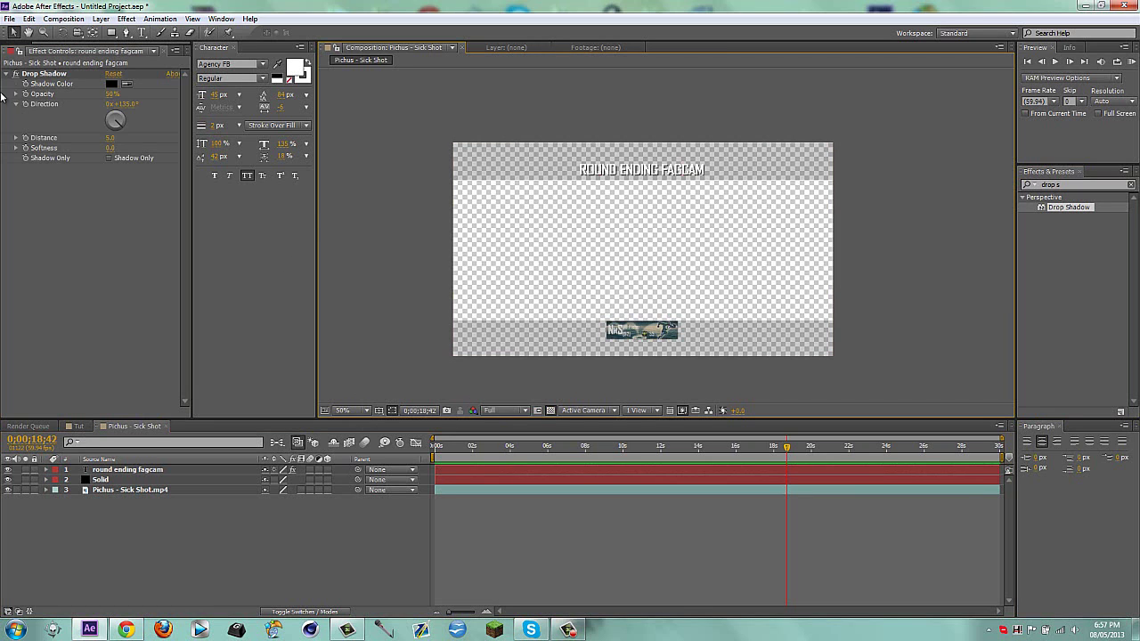
{"action": "left_click", "coordinate": [18, 76]}
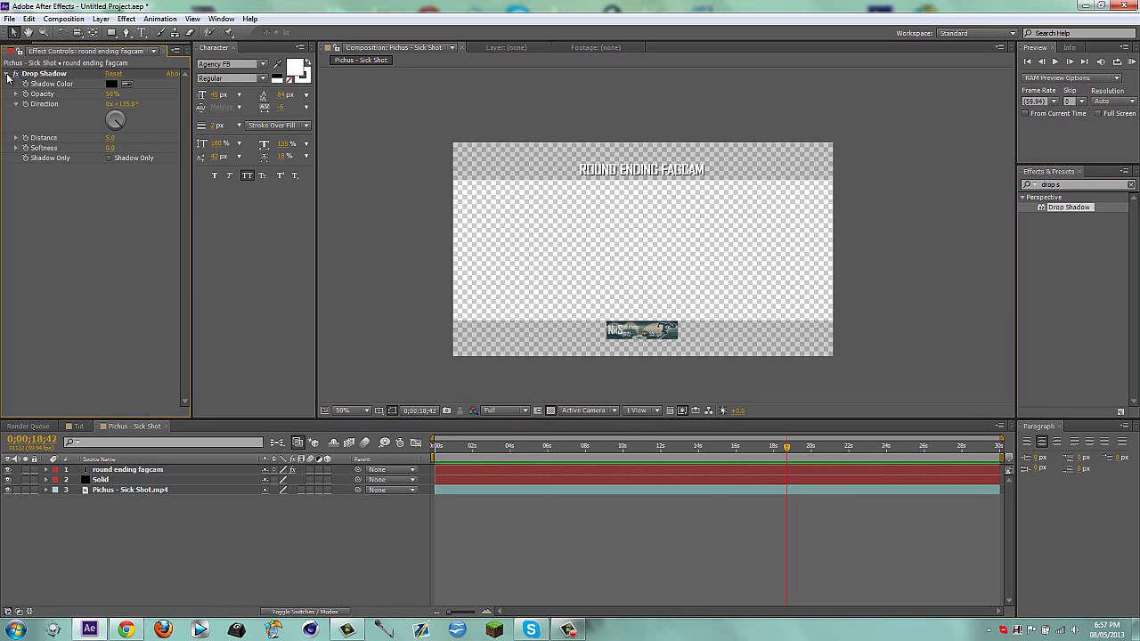
{"action": "left_click", "coordinate": [6, 74]}
Find the Mosaic effect, trying pixel as a search term first, and apply it to the title text
{"action": "left_click", "coordinate": [1097, 184]}
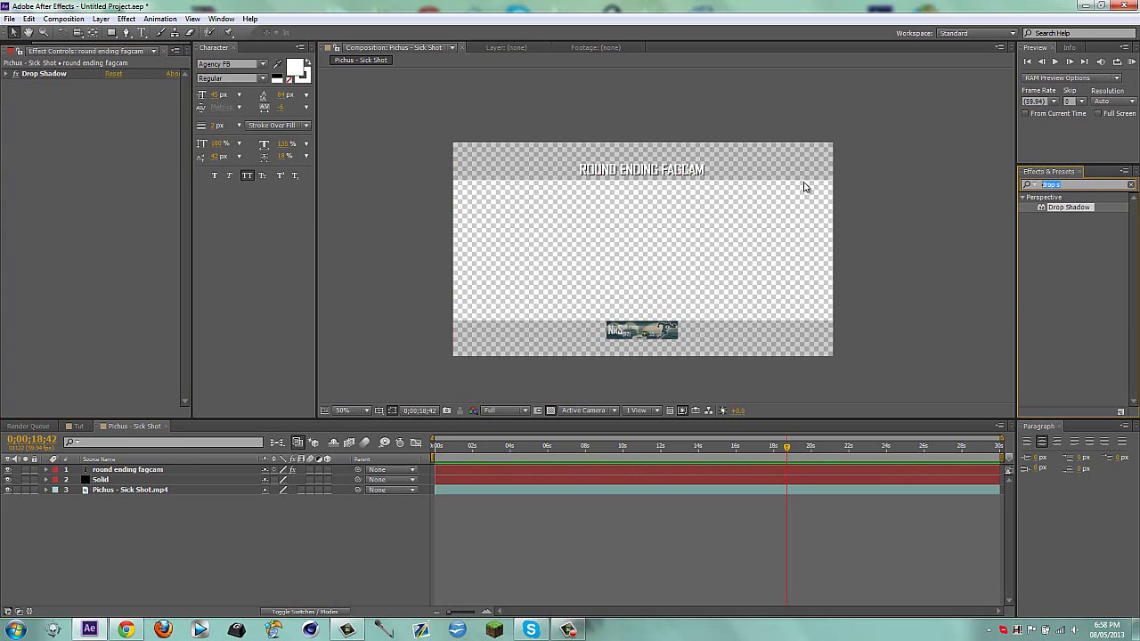
{"action": "type", "text": "pixel"}
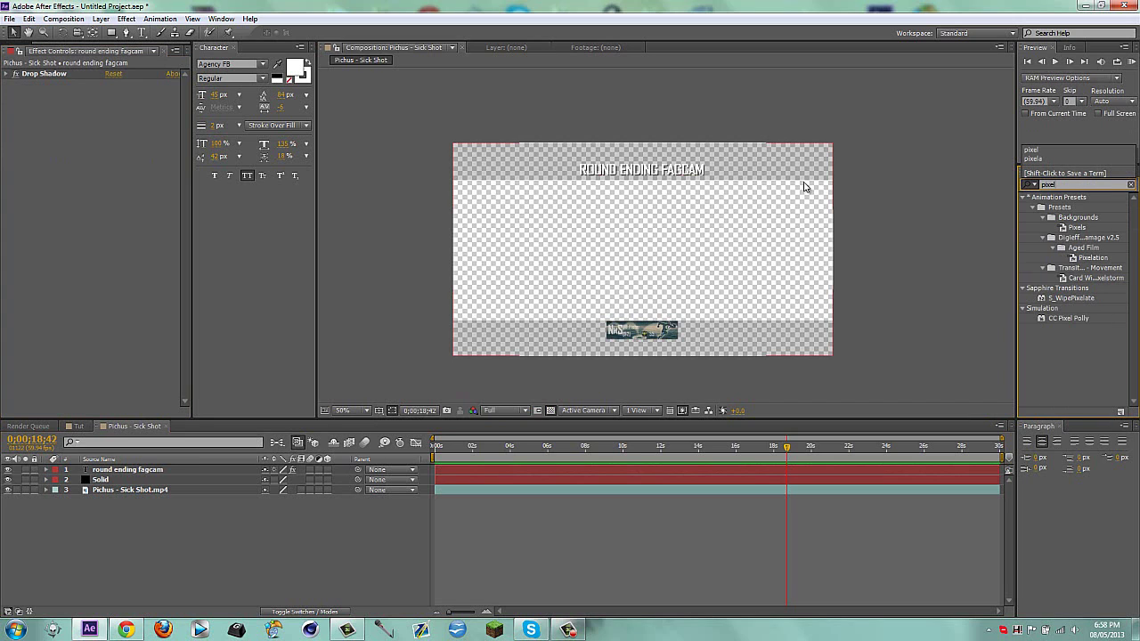
{"action": "key", "text": "BackSpace"}
{"action": "key", "text": "BackSpace"}
{"action": "key", "text": "BackSpace"}
{"action": "key", "text": "BackSpace"}
{"action": "key", "text": "BackSpace"}
{"action": "type", "text": "mosai"}
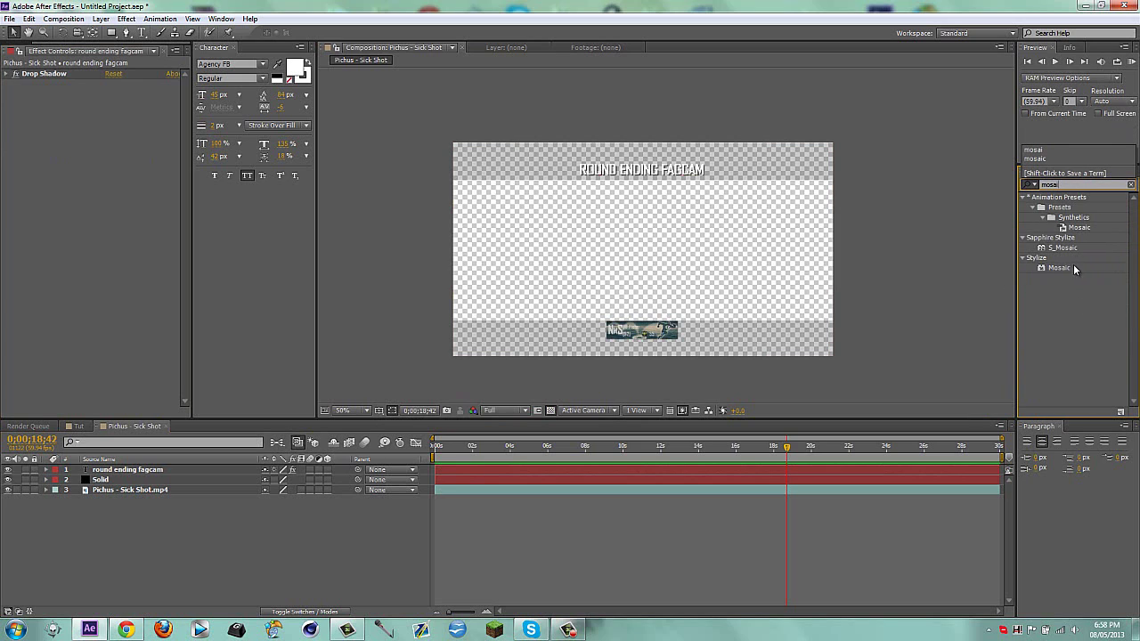
{"action": "left_click_drag", "start_coordinate": [1074, 265], "coordinate": [641, 183]}
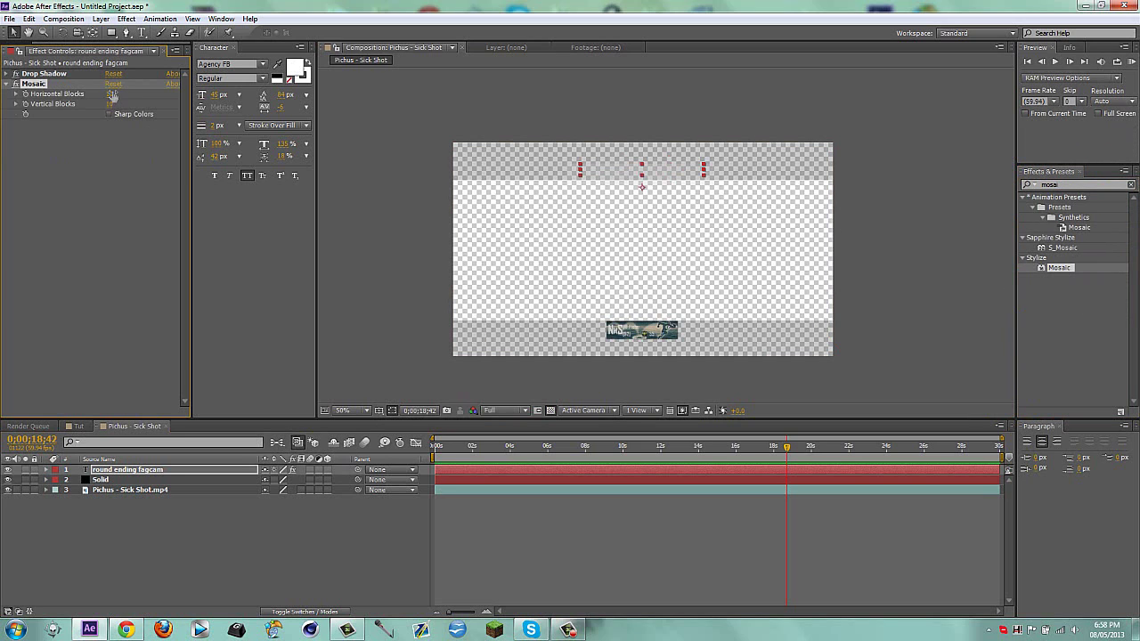
Raise the Mosaic effect on the title text to about 700 horizontal and 370 vertical blocks
{"action": "left_click_drag", "start_coordinate": [726, 66], "coordinate": [504, 80]}
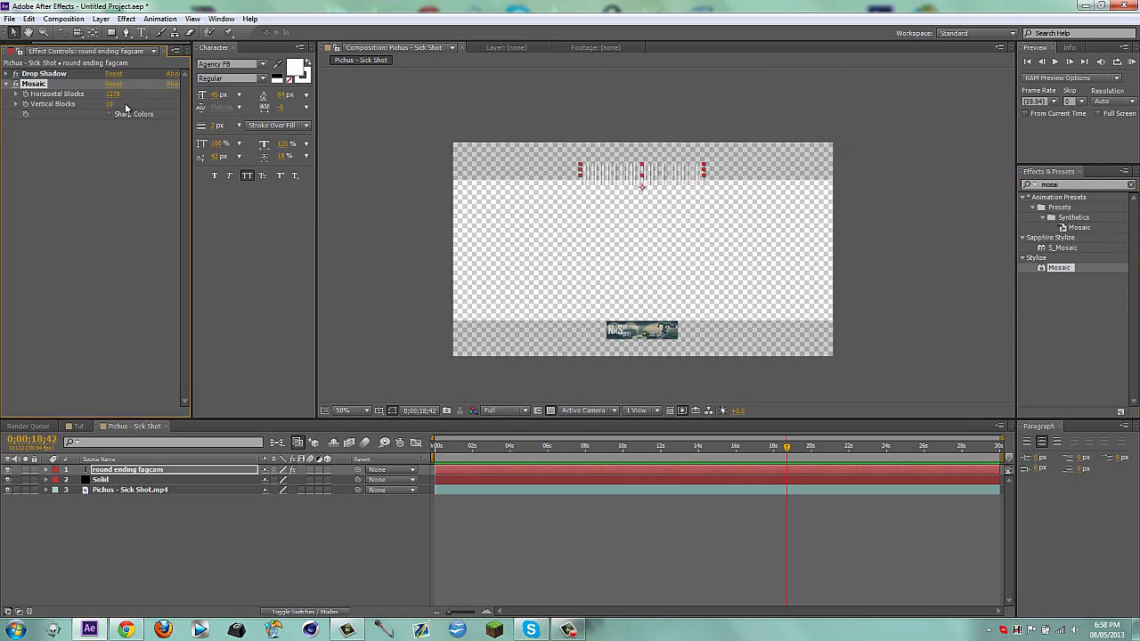
{"action": "left_click_drag", "start_coordinate": [116, 95], "coordinate": [251, 99]}
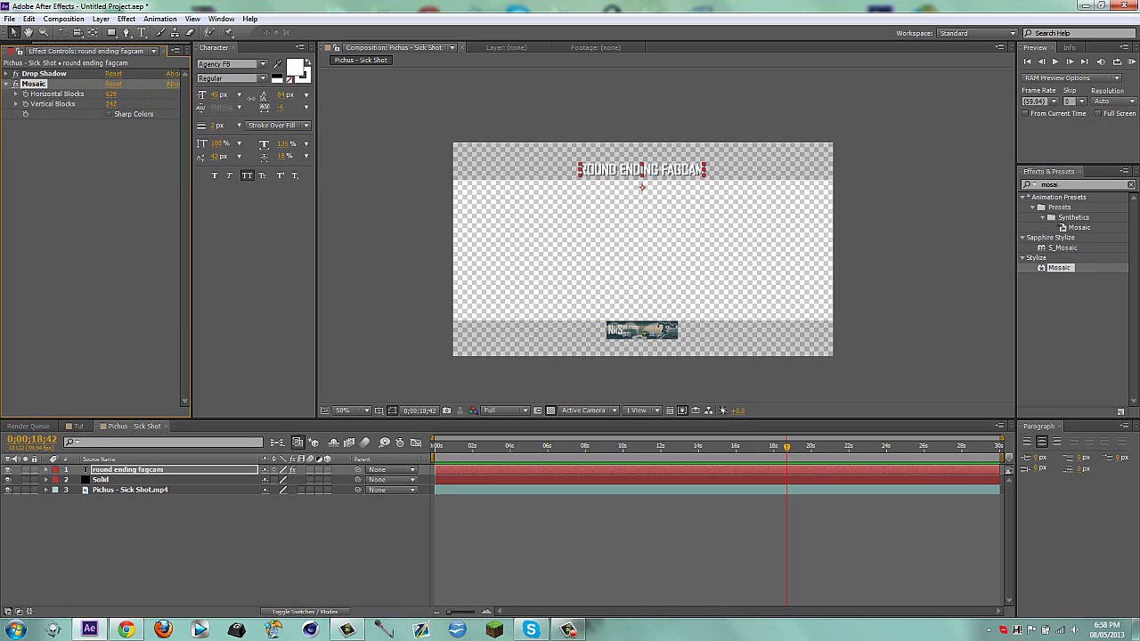
{"action": "left_click_drag", "start_coordinate": [113, 95], "coordinate": [155, 92]}
{"action": "left_click", "coordinate": [246, 544]}
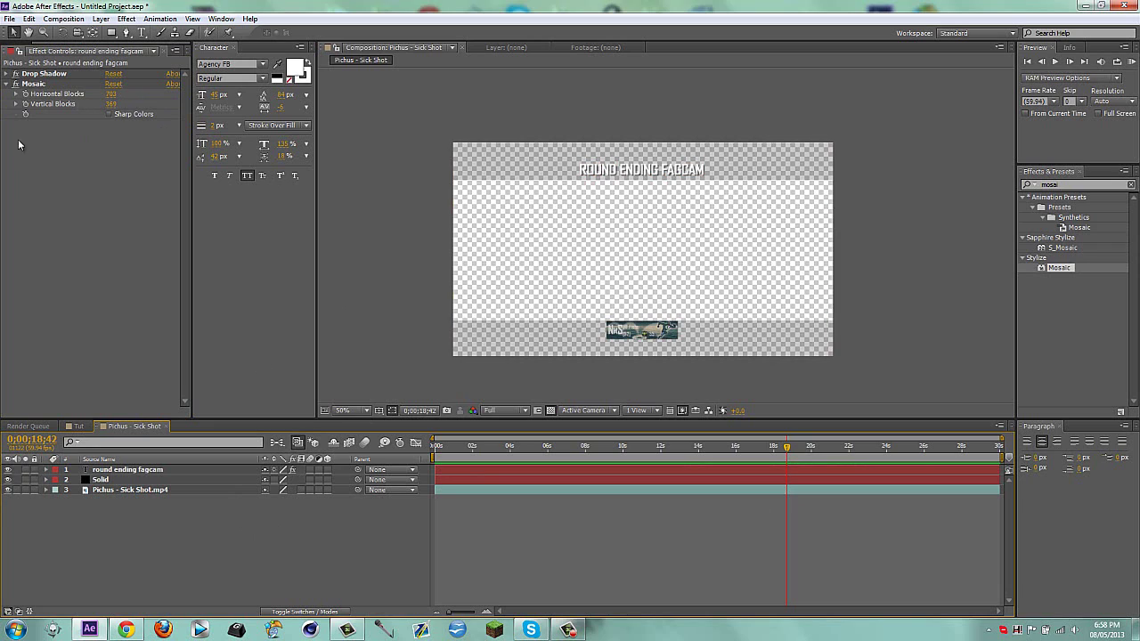
{"action": "left_click", "coordinate": [7, 84]}
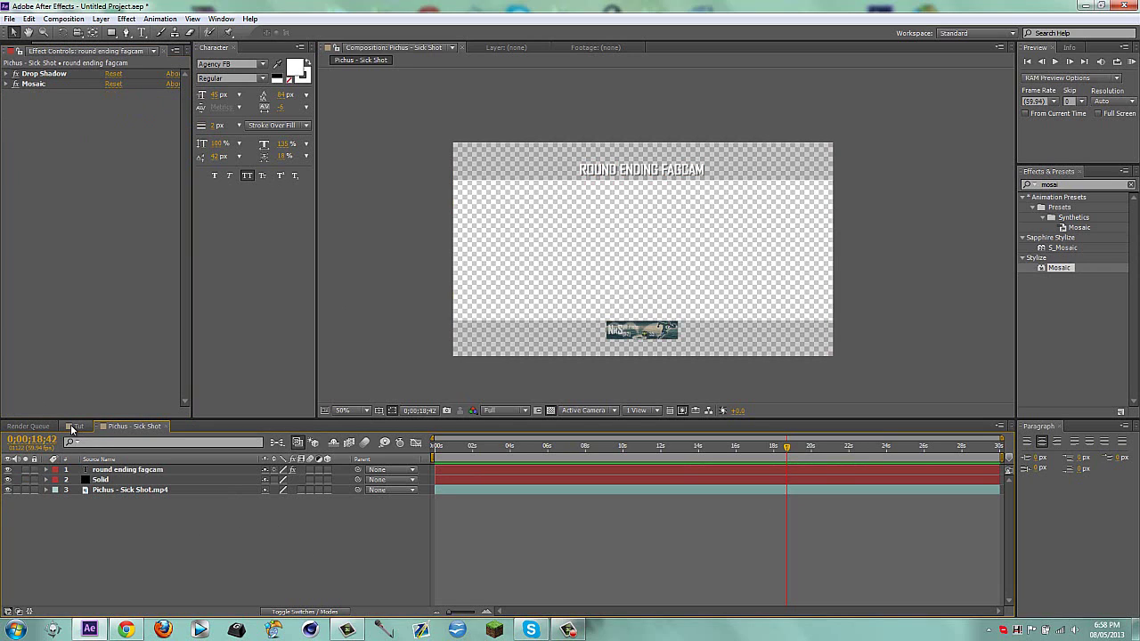
Rename the Pichus - Sick Shot composition as template
{"action": "left_click_drag", "start_coordinate": [482, 445], "coordinate": [273, 439]}
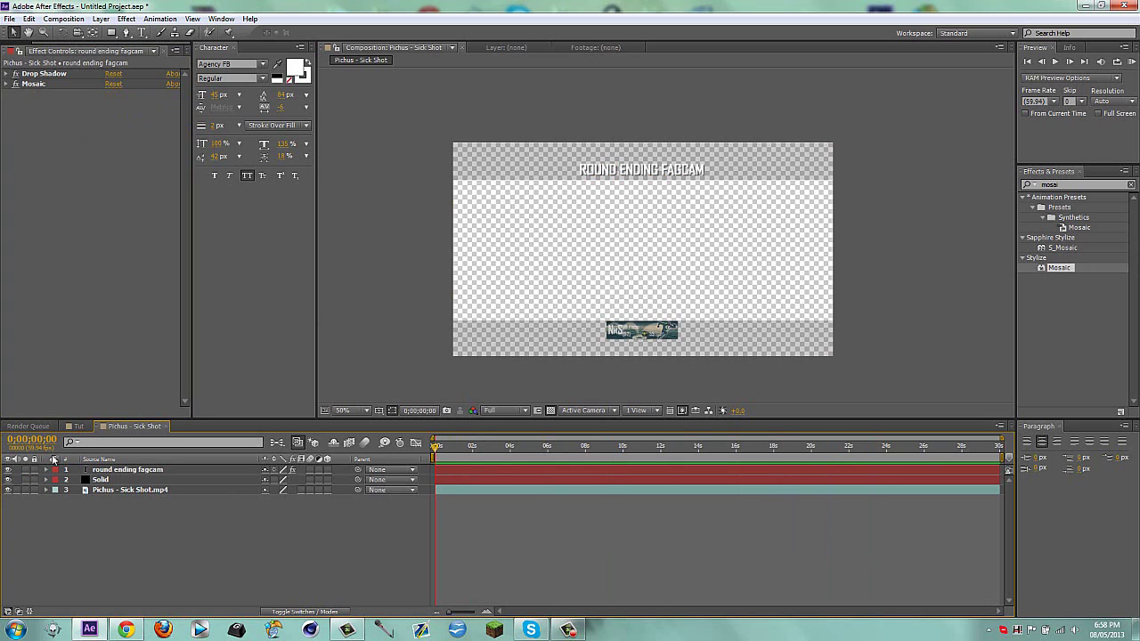
{"action": "left_click", "coordinate": [76, 427]}
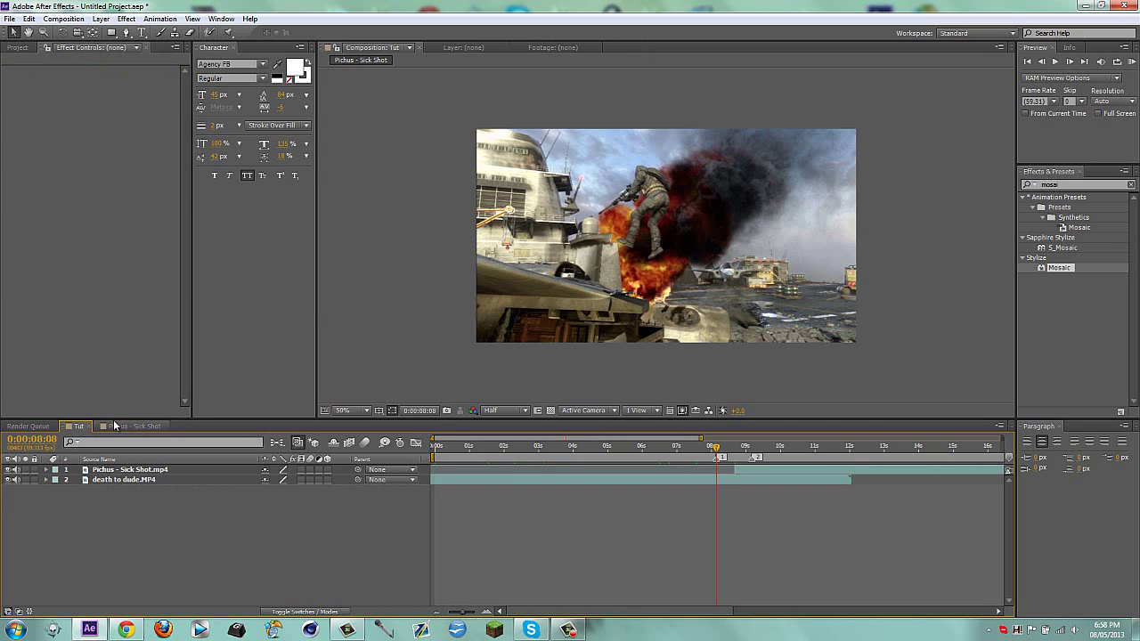
{"action": "left_click", "coordinate": [23, 47]}
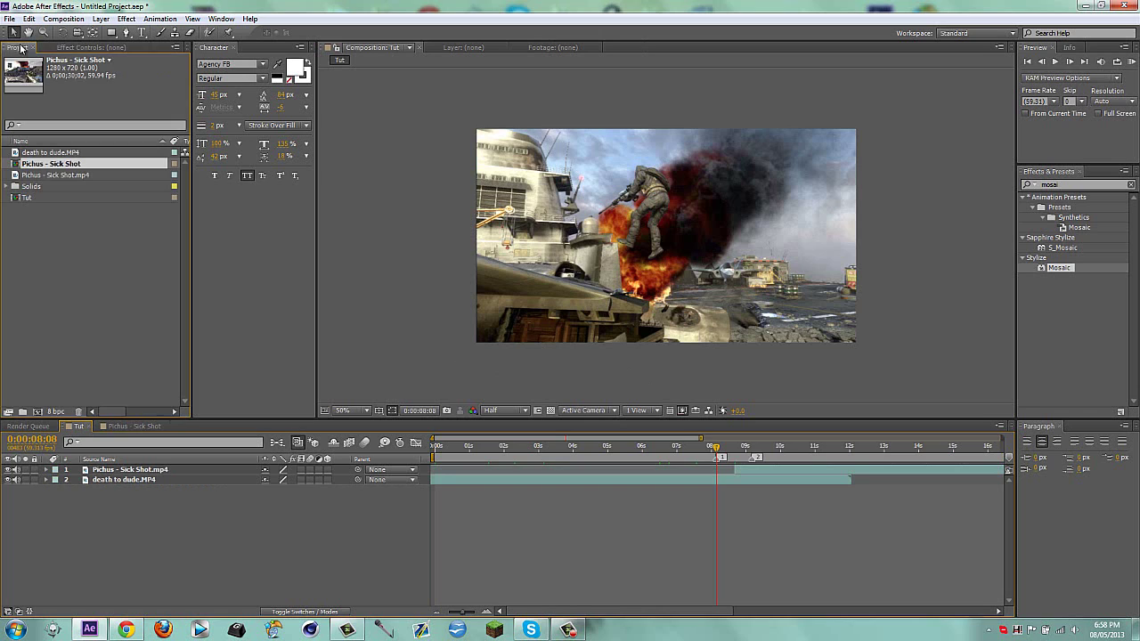
{"action": "left_click", "coordinate": [55, 224]}
{"action": "left_click", "coordinate": [42, 177]}
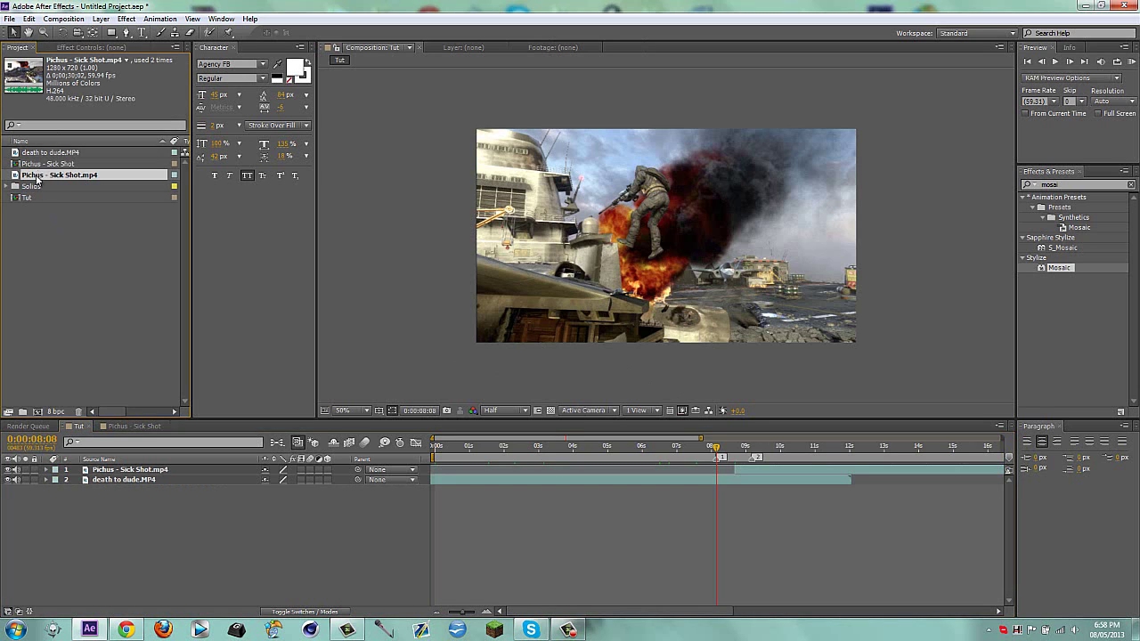
{"action": "left_click", "coordinate": [46, 163]}
{"action": "left_click", "coordinate": [116, 425]}
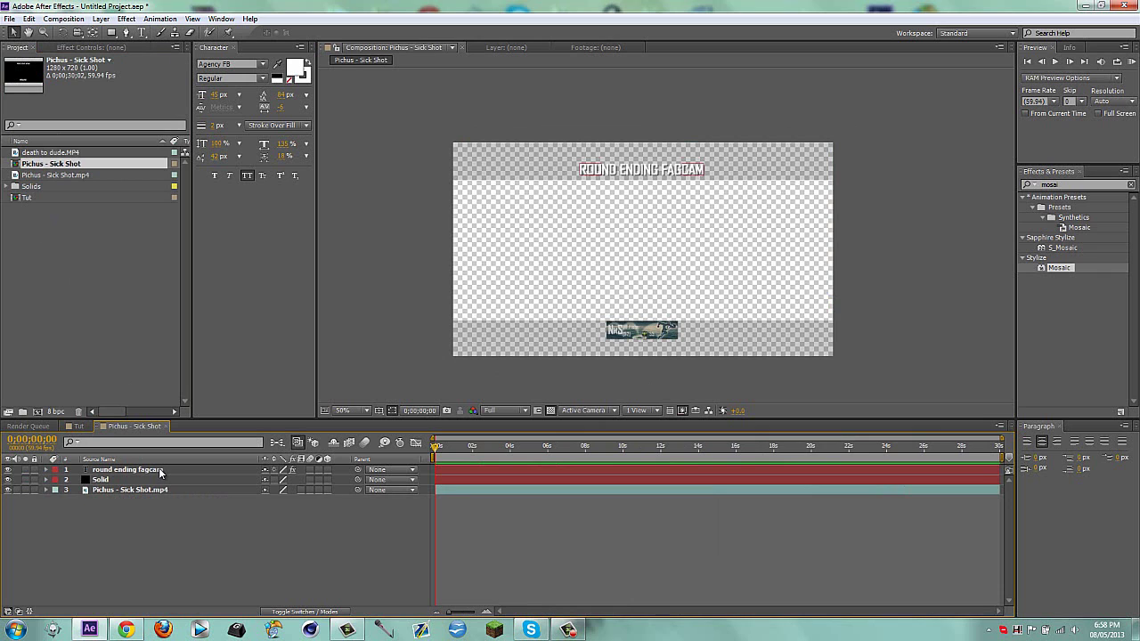
{"action": "key", "text": "ctrl+k"}
{"action": "type", "text": "templa"}
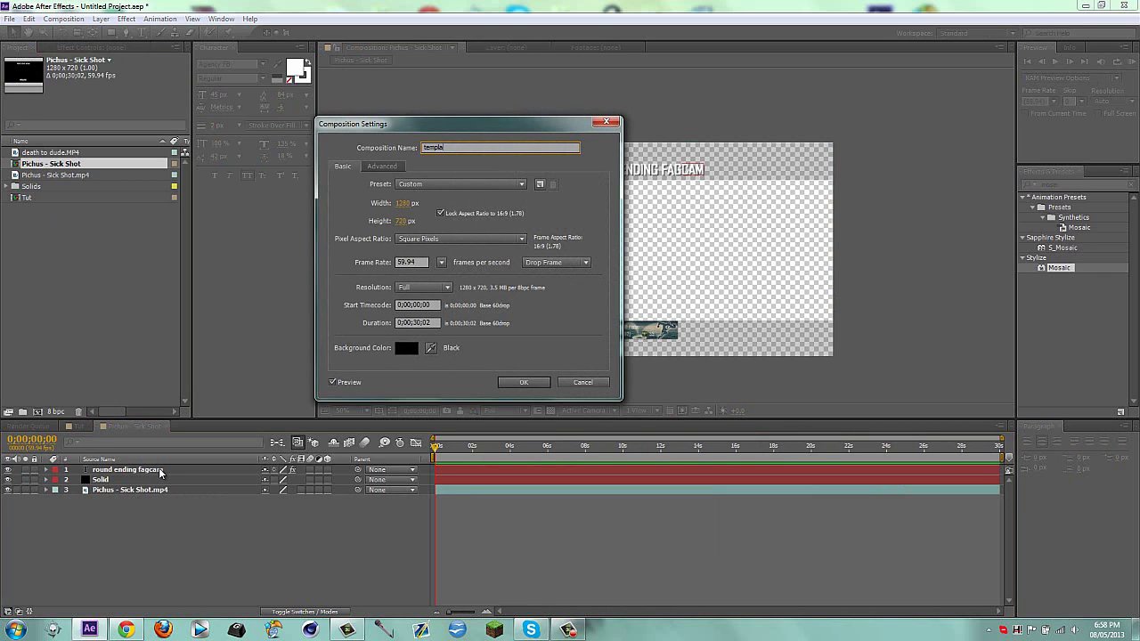
{"action": "type", "text": "te"}
{"action": "key", "text": "Return"}
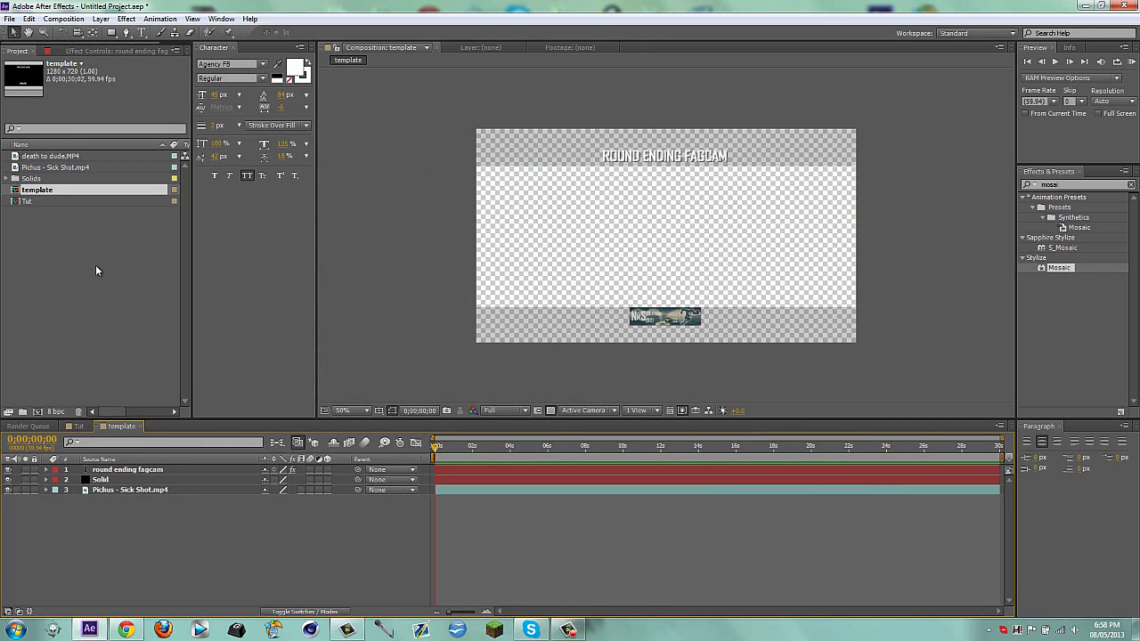
Place the template composition in the Tut timeline between the Pichus - Sick Shot.mp4 and death to dude.MP4 layers
{"action": "left_click", "coordinate": [78, 427]}
{"action": "left_click_drag", "start_coordinate": [52, 189], "coordinate": [144, 475]}
{"action": "left_click", "coordinate": [226, 542]}
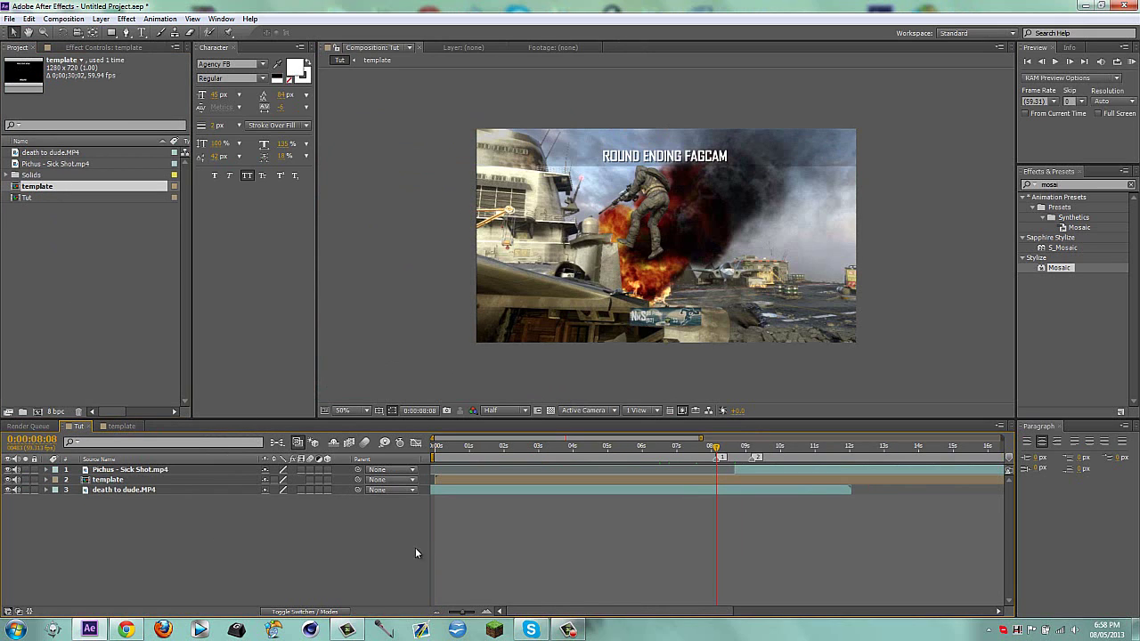
Set the template layer's scale to 102%
{"action": "left_click", "coordinate": [125, 480]}
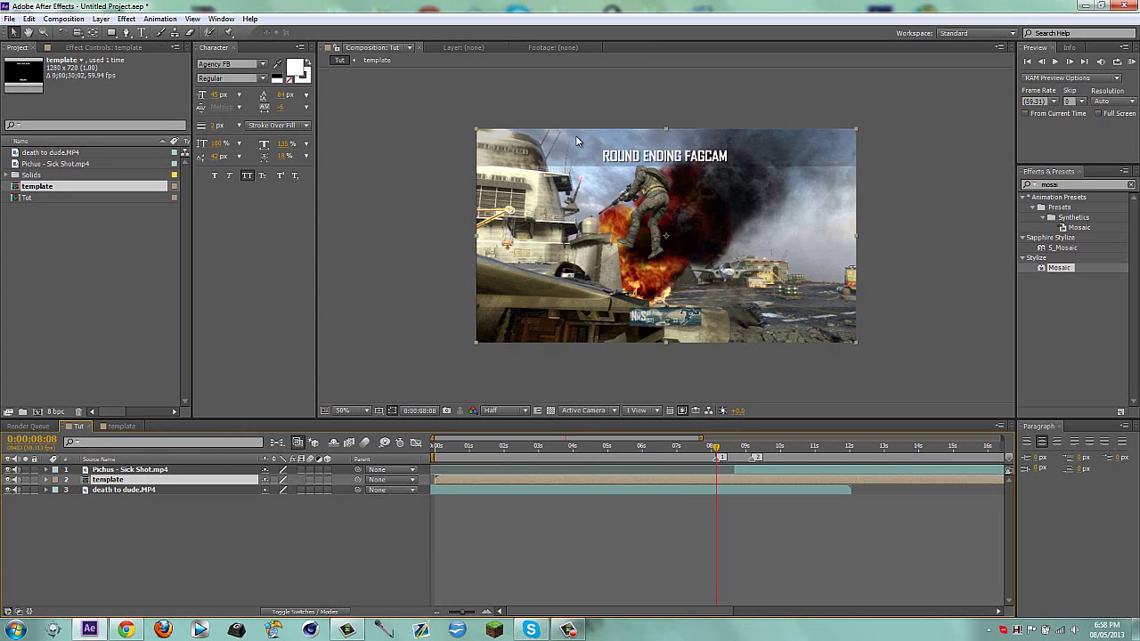
{"action": "key", "text": "s"}
{"action": "left_click", "coordinate": [300, 490]}
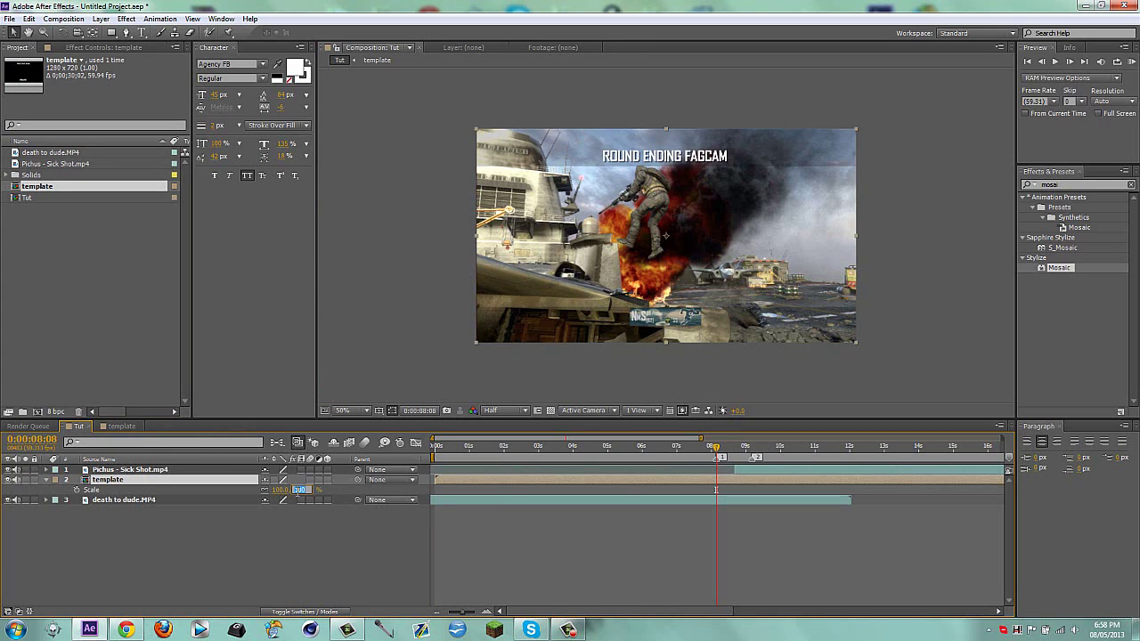
{"action": "type", "text": "102"}
{"action": "key", "text": "Return"}
{"action": "key", "text": "s"}
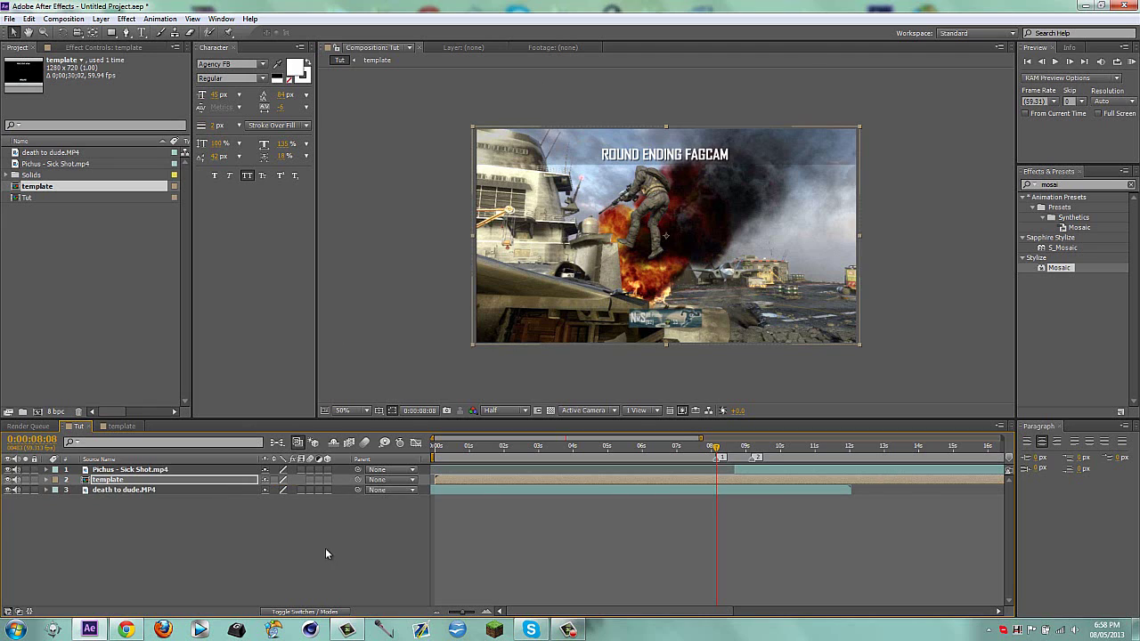
{"action": "left_click", "coordinate": [325, 548]}
Check the overlay along the Tut timeline, then add a top adjustment layer and trim its start to marker 1
{"action": "left_click", "coordinate": [441, 449]}
{"action": "key", "text": "space"}
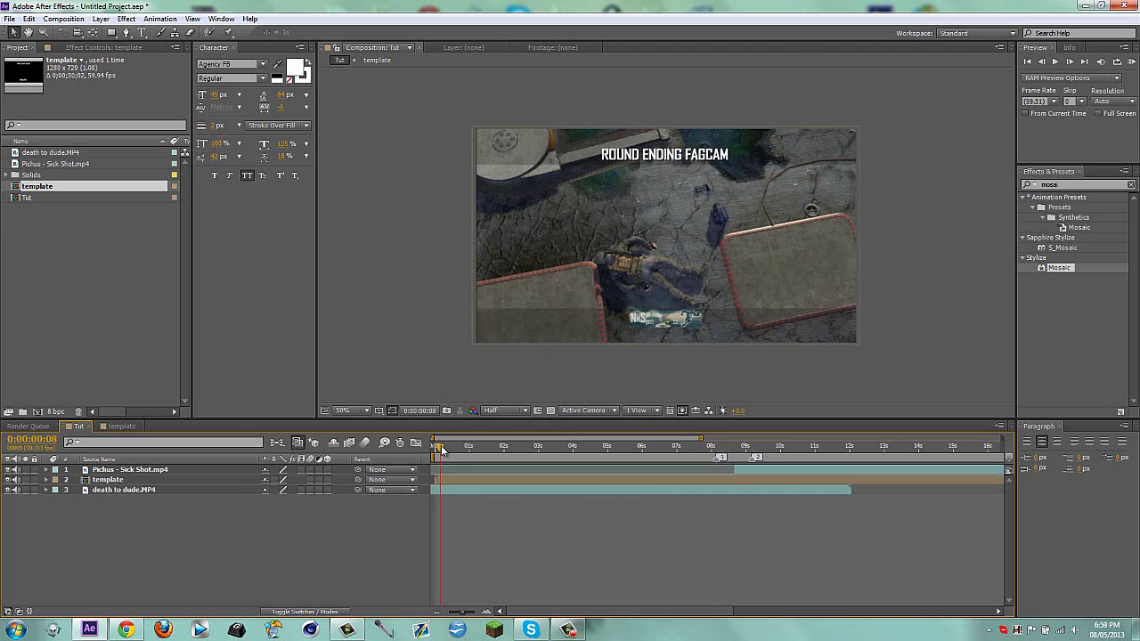
{"action": "left_click_drag", "start_coordinate": [562, 425], "coordinate": [735, 450]}
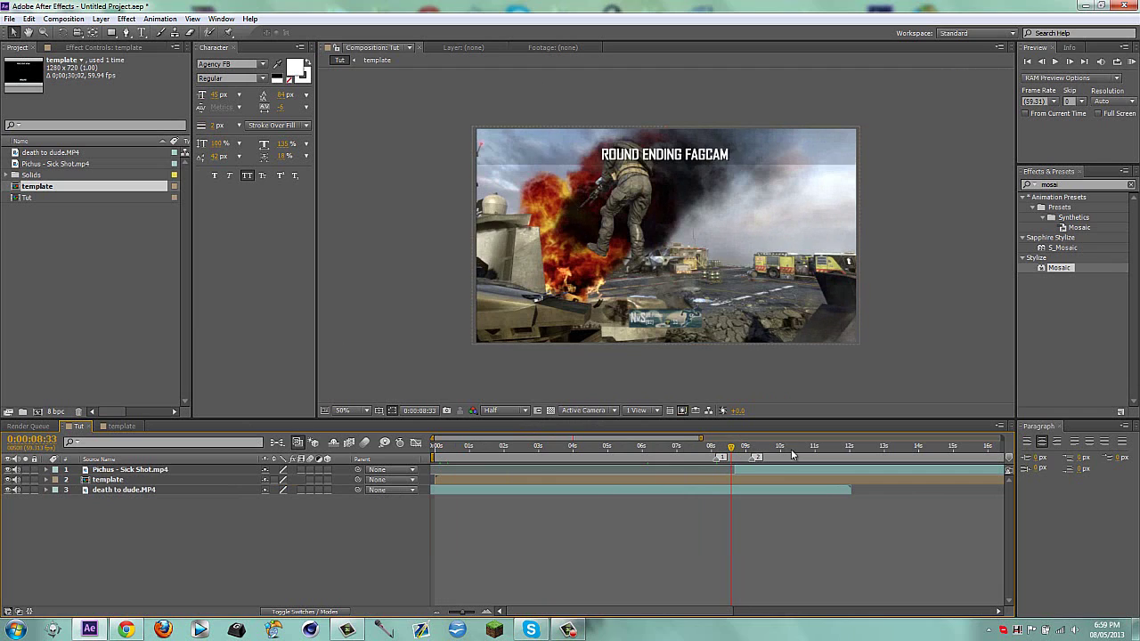
{"action": "key", "text": "1"}
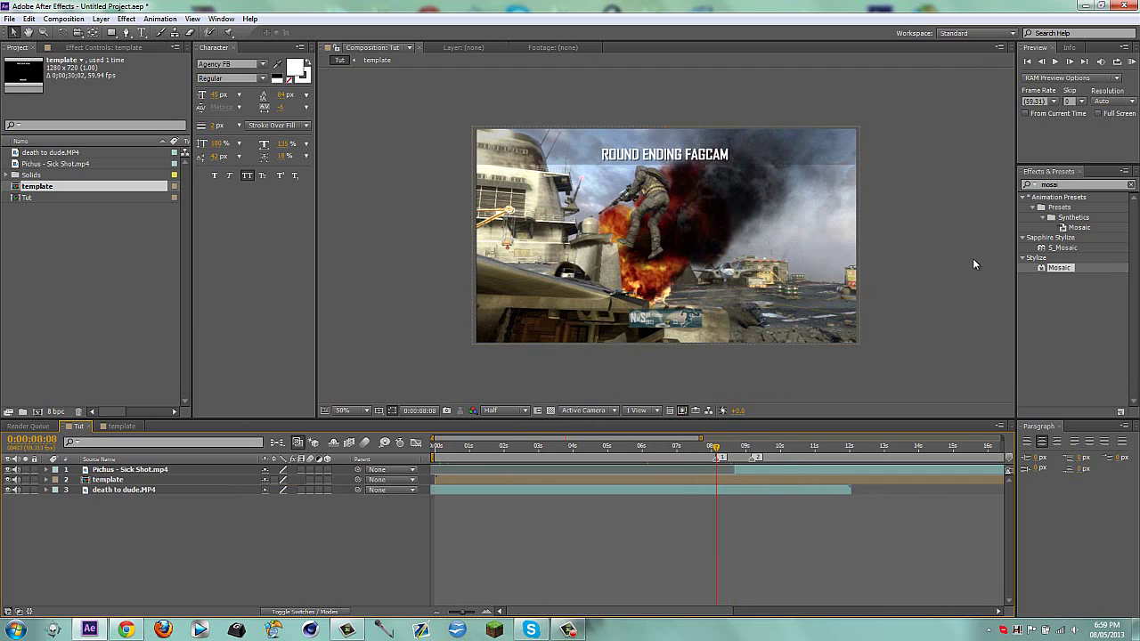
{"action": "key", "text": "ctrl+alt+y"}
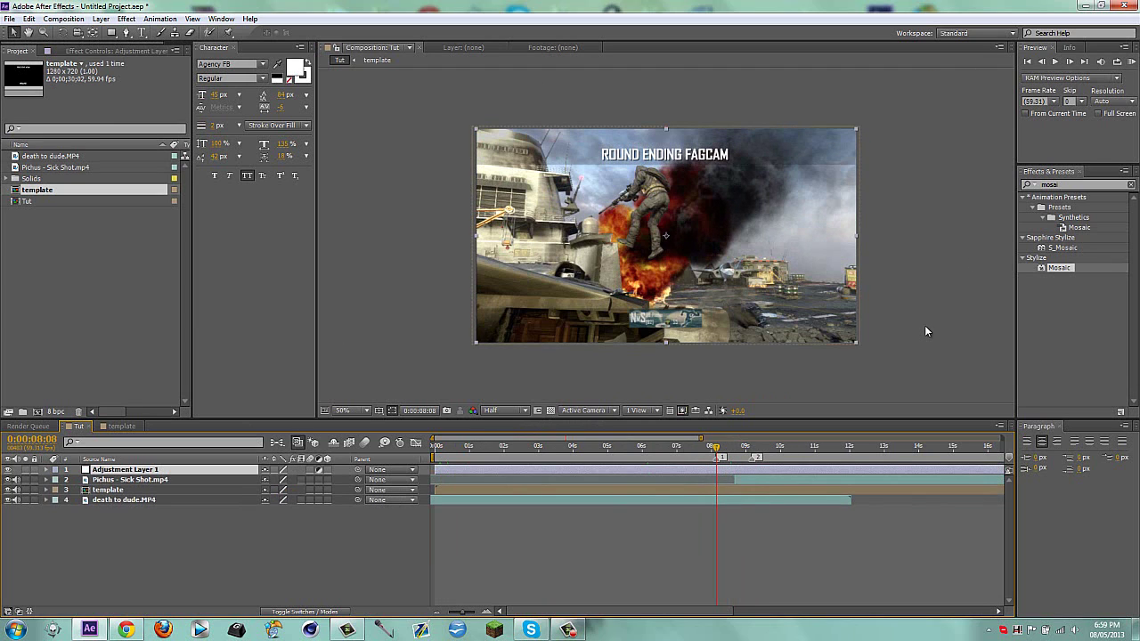
{"action": "key", "text": "alt+bracketleft"}
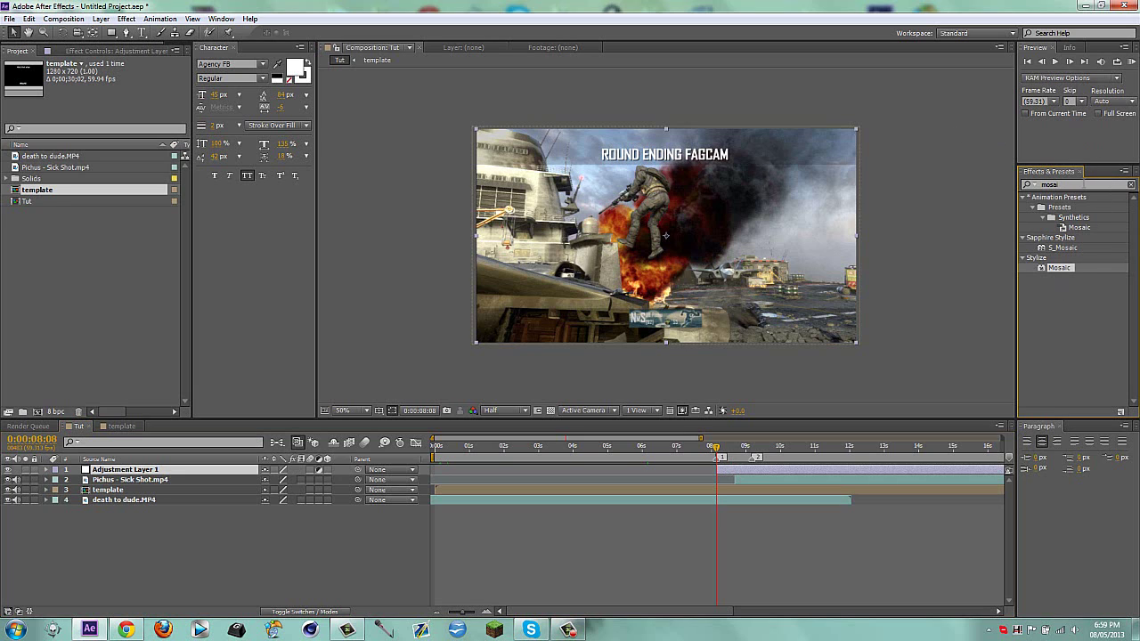
Find the CC Light Burst 2.5 effect and apply it to the adjustment layer
{"action": "left_click_drag", "start_coordinate": [1073, 184], "coordinate": [835, 170]}
{"action": "type", "text": "cc lo"}
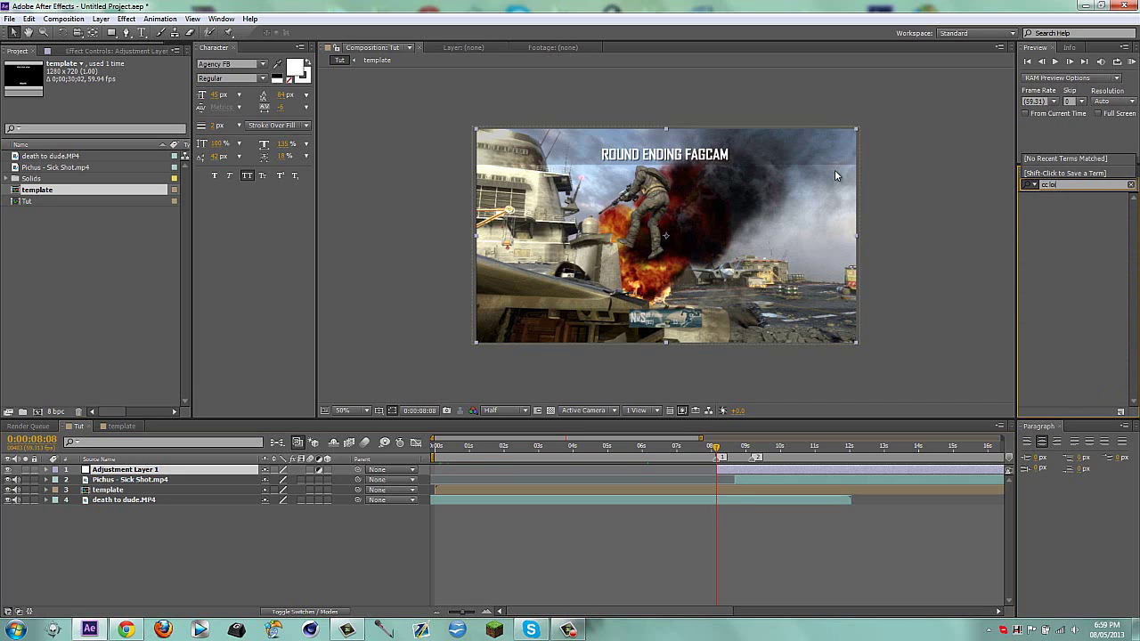
{"action": "key", "text": "BackSpace"}
{"action": "key", "text": "BackSpace"}
{"action": "type", "text": "ight bur"}
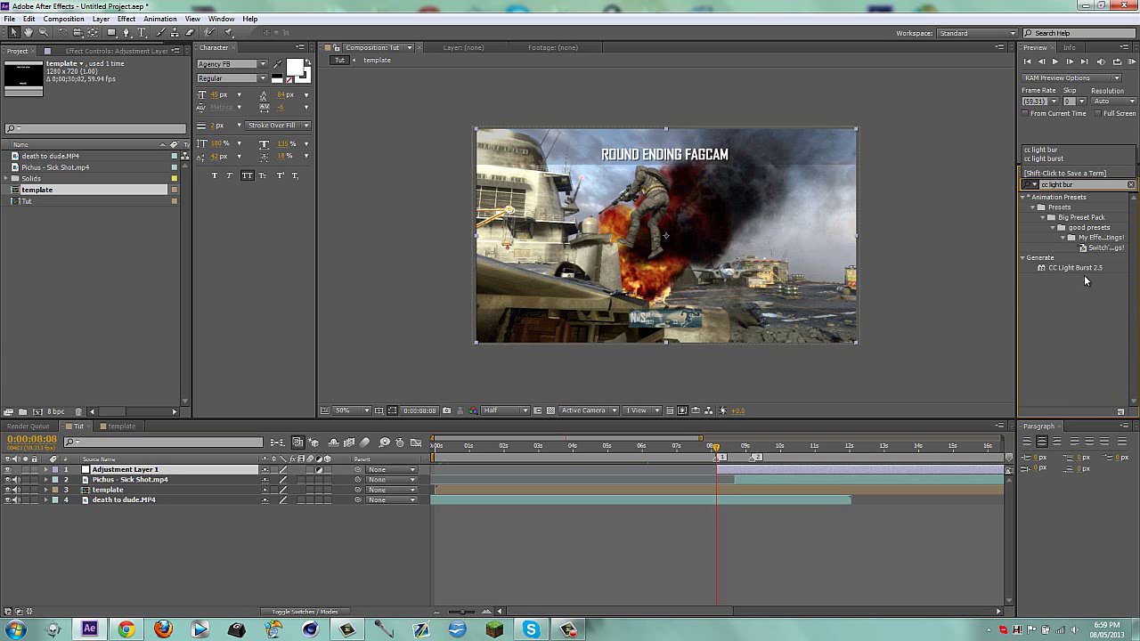
{"action": "left_click_drag", "start_coordinate": [1078, 268], "coordinate": [819, 458]}
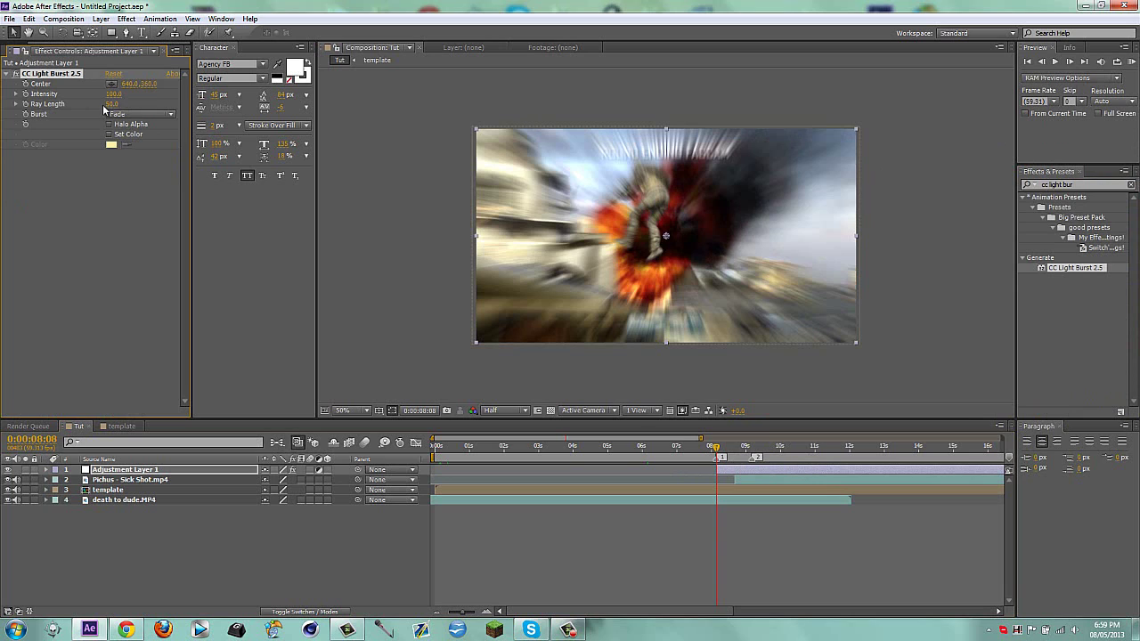
Set the light burst's Ray Length to 0 and keyframe it at marker 1
{"action": "left_click", "coordinate": [111, 103]}
{"action": "type", "text": "0"}
{"action": "key", "text": "Return"}
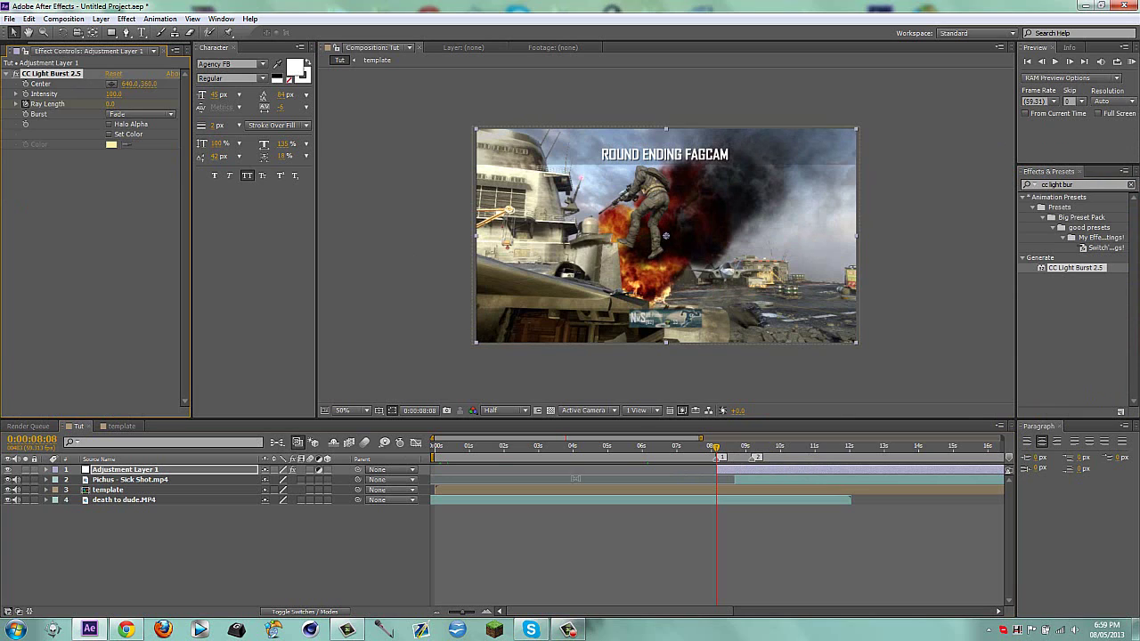
Add a second Ray Length keyframe of 0 on the adjustment layer at marker 2
{"action": "left_click", "coordinate": [711, 447]}
{"action": "left_click_drag", "start_coordinate": [702, 438], "coordinate": [648, 447]}
{"action": "left_click", "coordinate": [678, 447]}
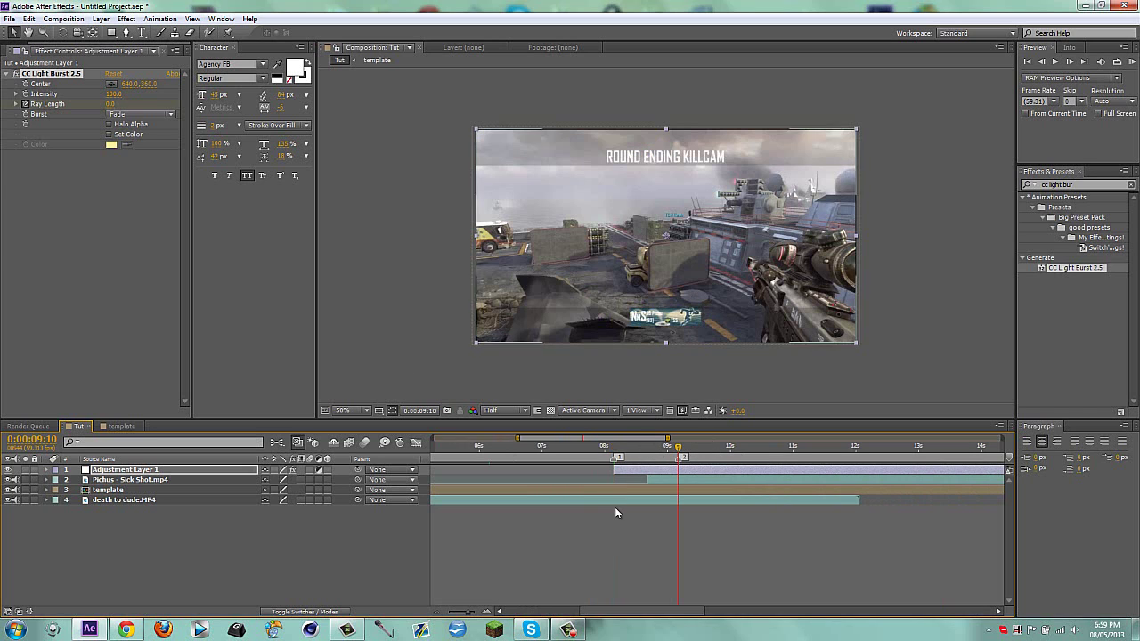
{"action": "key", "text": "u"}
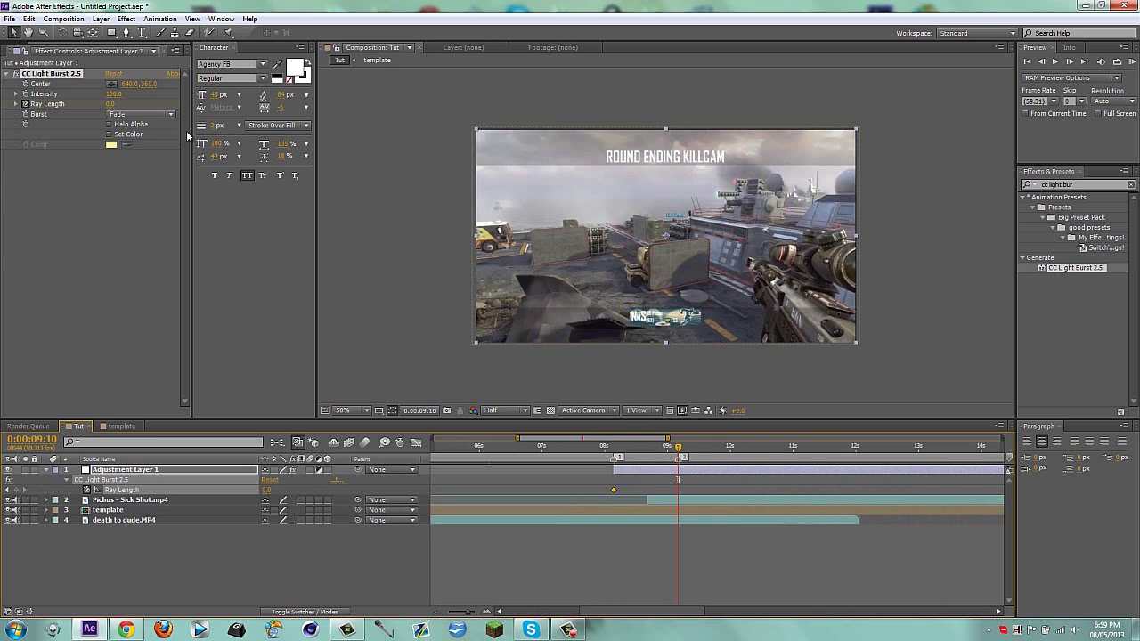
{"action": "left_click", "coordinate": [16, 490]}
Keyframe the Ray Length at 45 where the Pichus - Sick Shot.mp4 clip begins, at 0:00:08:40
{"action": "key", "text": "shift+Page_Up"}
{"action": "key", "text": "shift+Page_Up"}
{"action": "key", "text": "shift+Page_Up"}
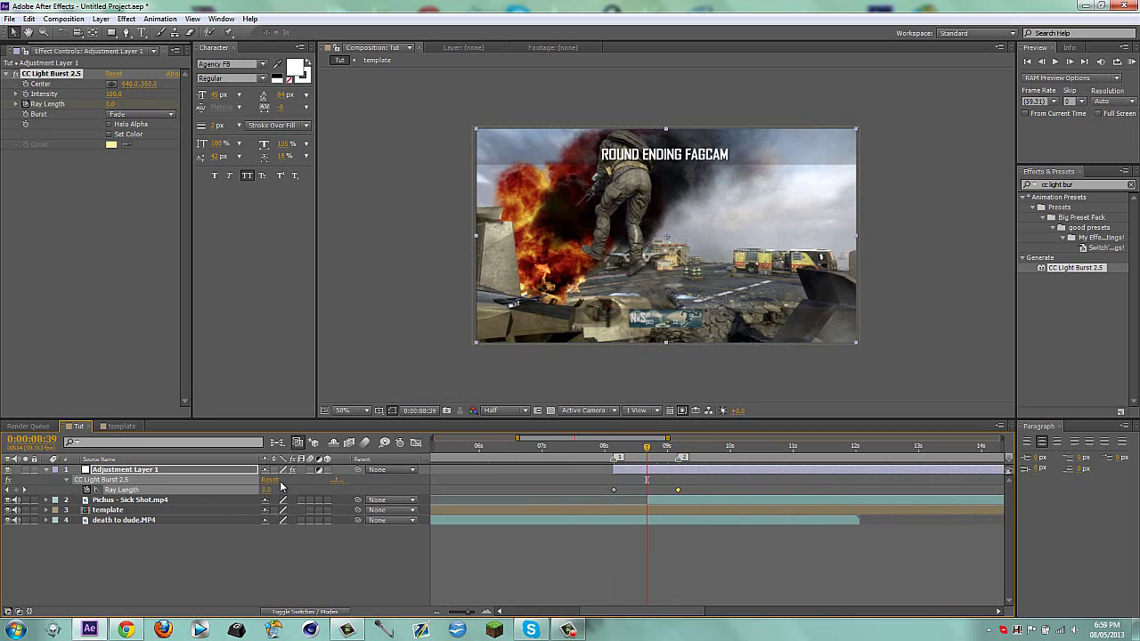
{"action": "key", "text": "Page_Down"}
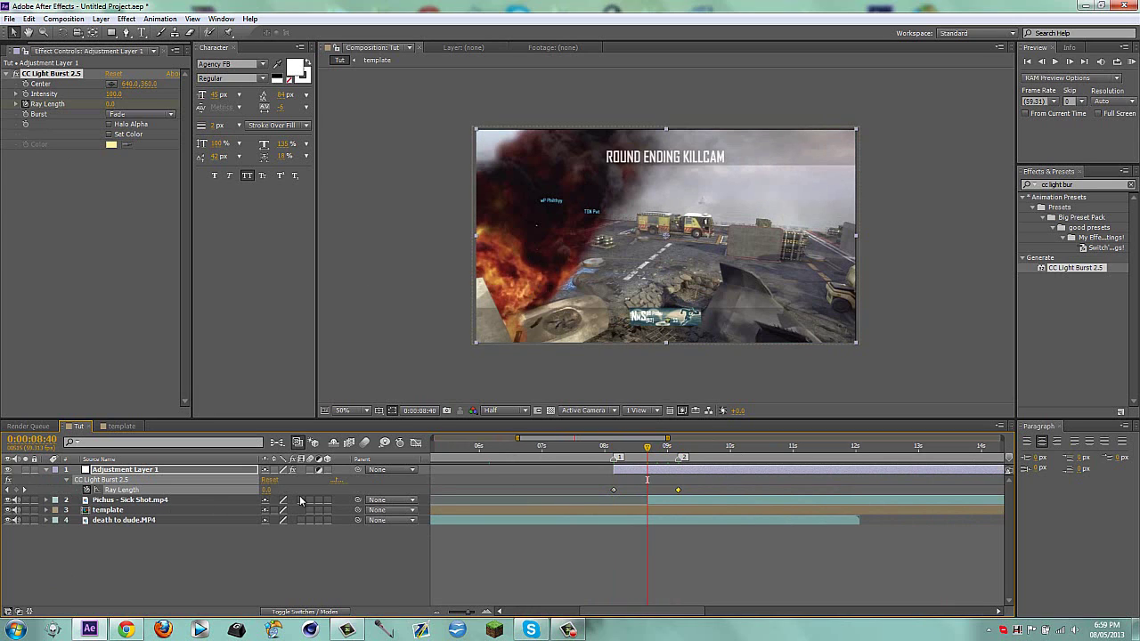
{"action": "left_click", "coordinate": [266, 490]}
{"action": "type", "text": "45"}
{"action": "key", "text": "Return"}
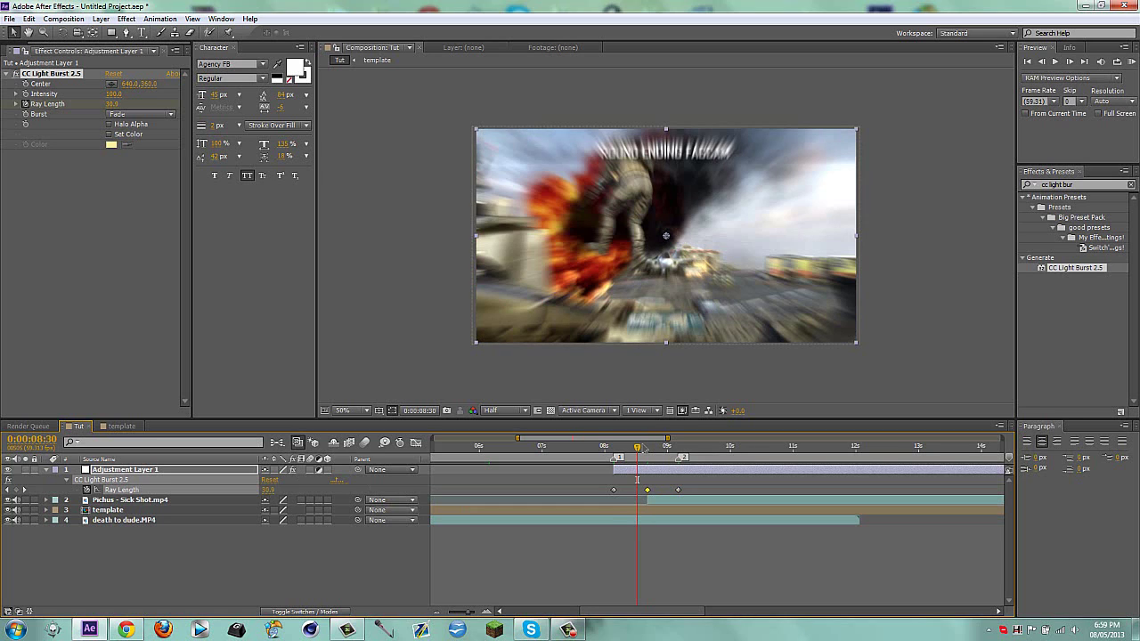
Keyframe the light burst's Center at 0:00:08:20, placing it near the frame's upper-left area at about (102, 226)
{"action": "key", "text": "shift+Page_Up"}
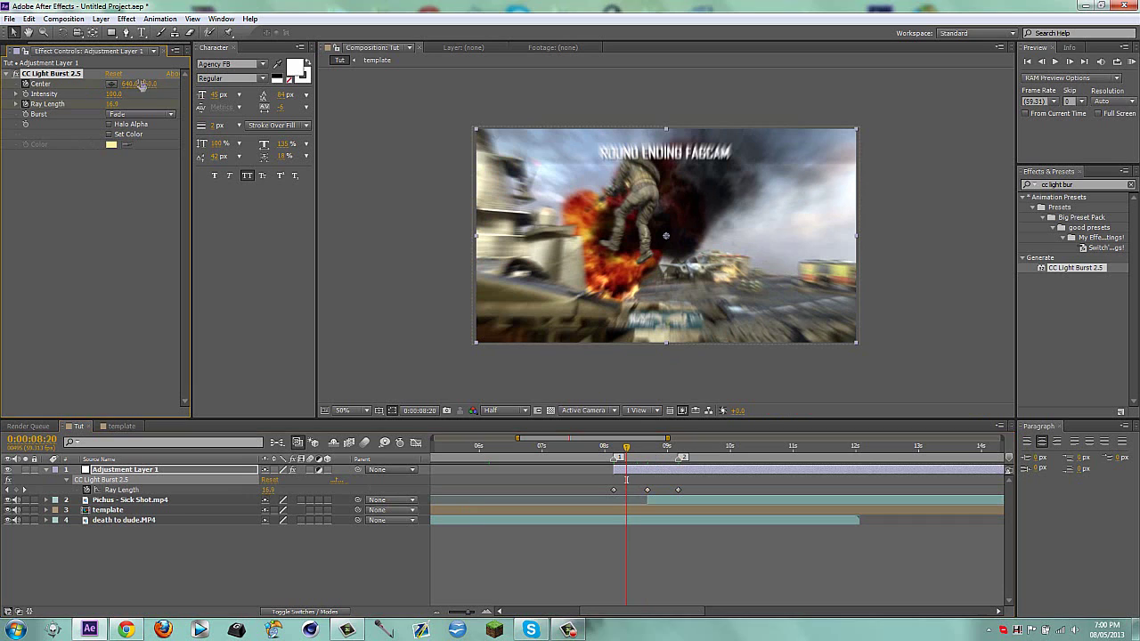
{"action": "left_click", "coordinate": [111, 82]}
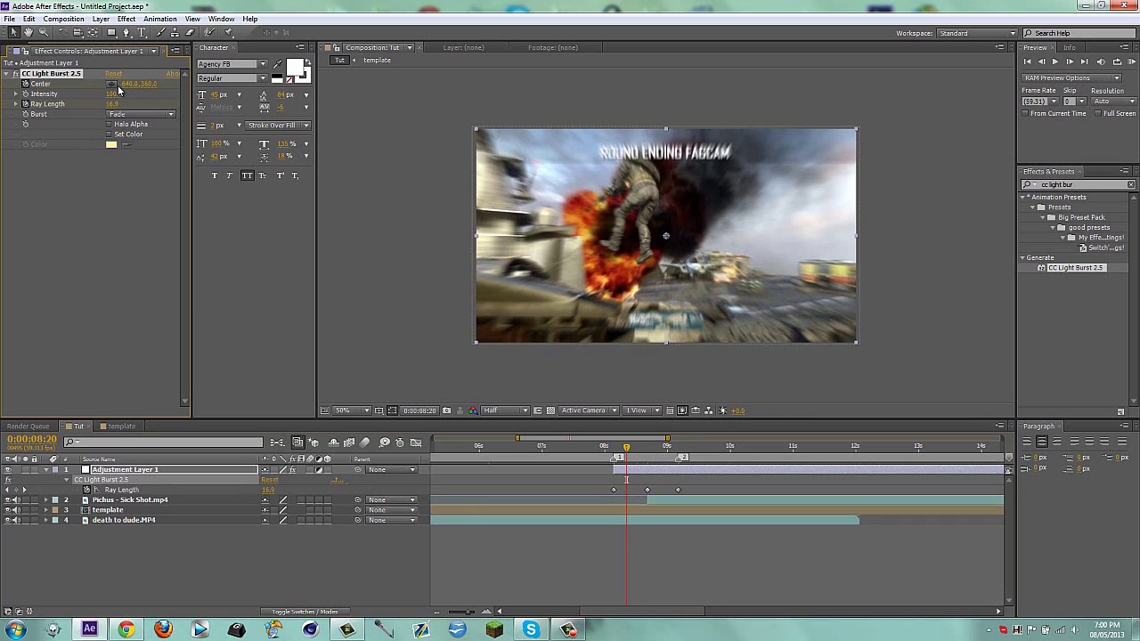
{"action": "left_click", "coordinate": [507, 202]}
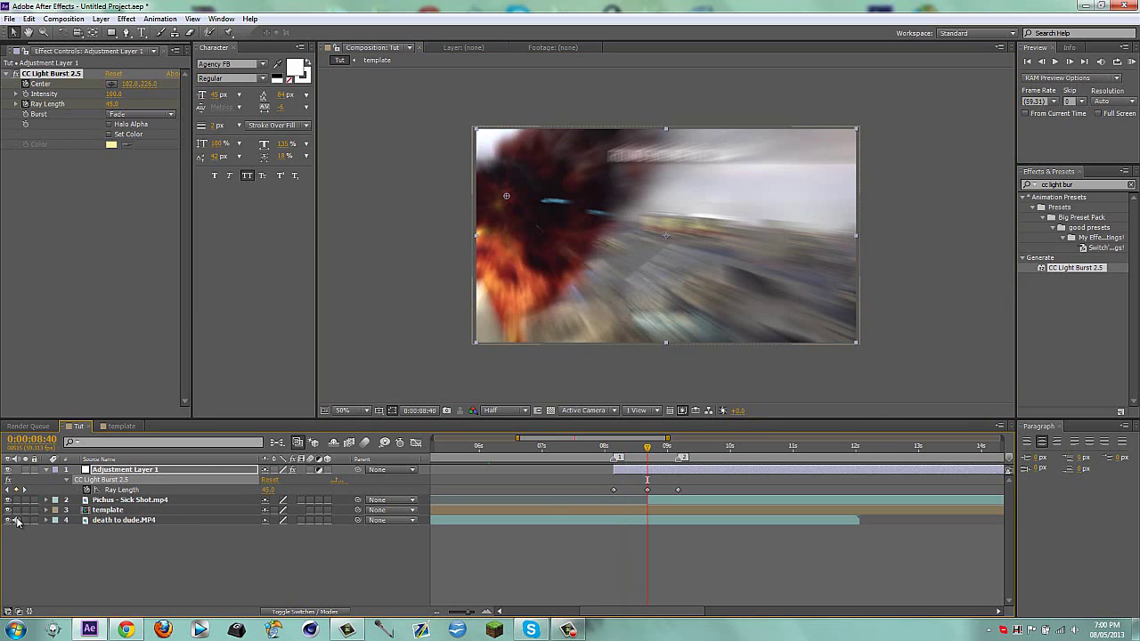
Hide the Pichus - Sick Shot.mp4 layer and keyframe the light burst's Center at 0:00:08:40, at about (522, 126)
{"action": "left_click", "coordinate": [8, 501]}
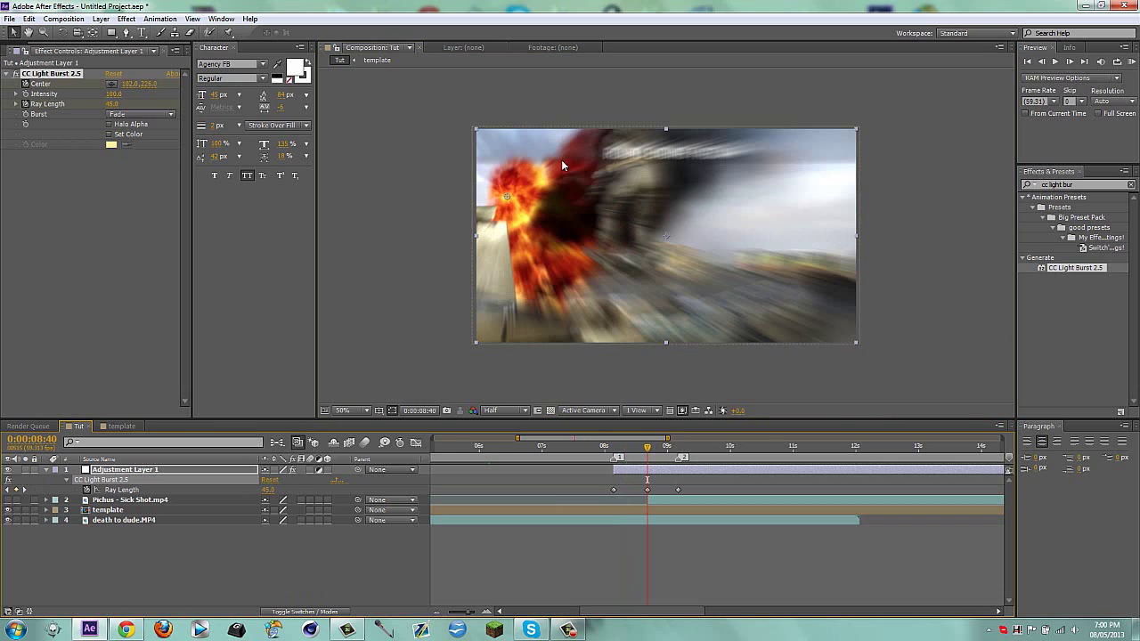
{"action": "left_click", "coordinate": [111, 83]}
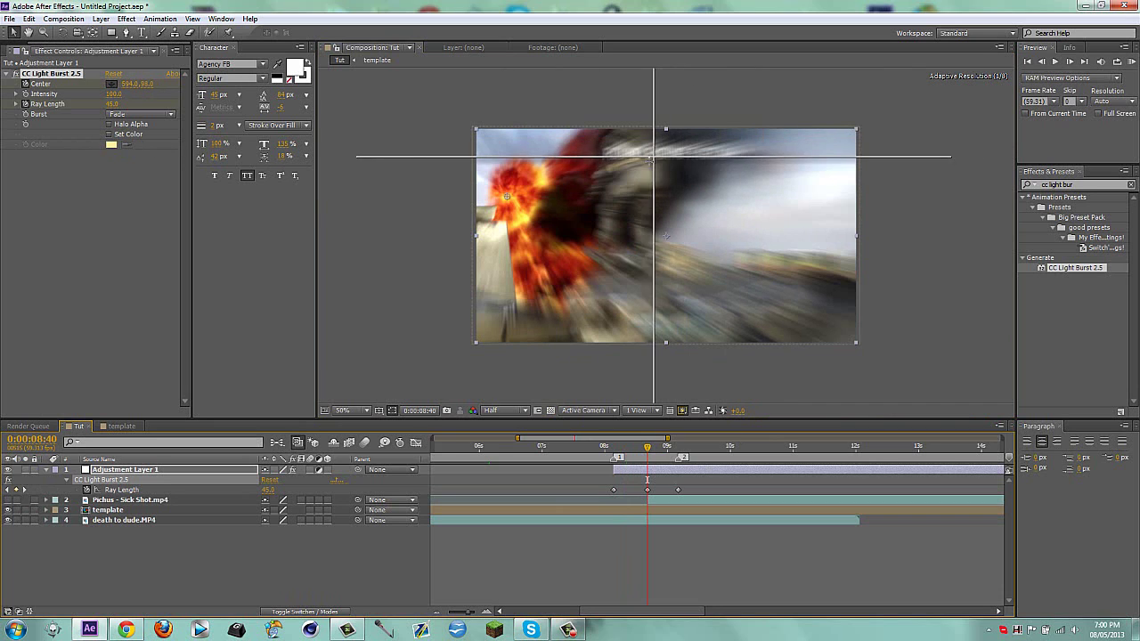
{"action": "left_click", "coordinate": [626, 166]}
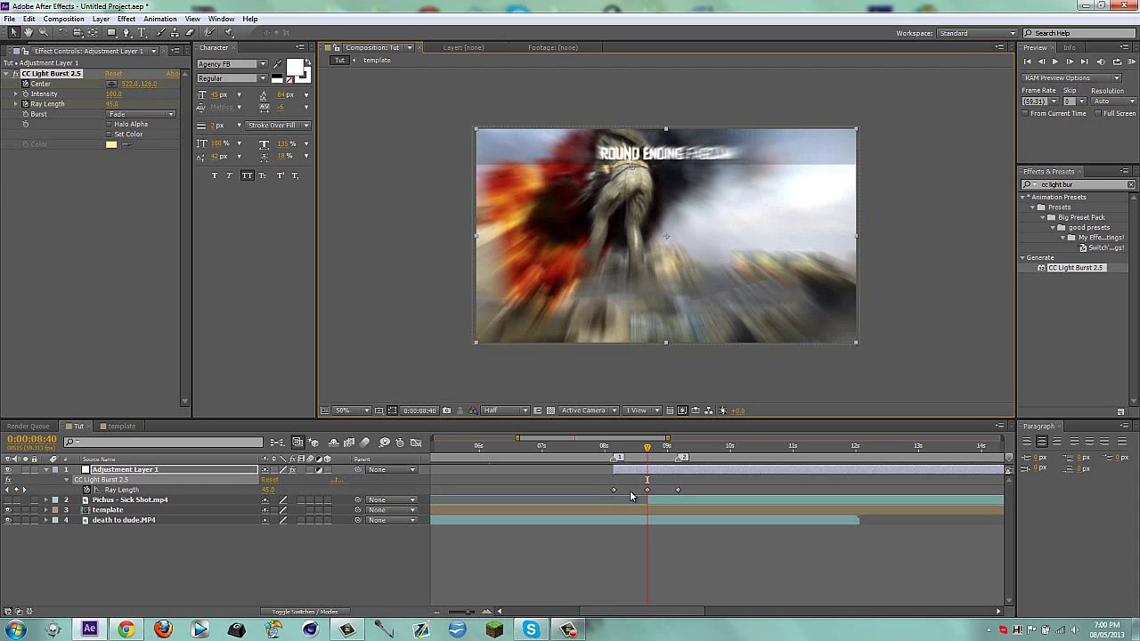
Keyframe the light burst's Center at about (1084, 190) at 0:00:09:01 and show the Pichus - Sick Shot.mp4 layer again
{"action": "key", "text": "space"}
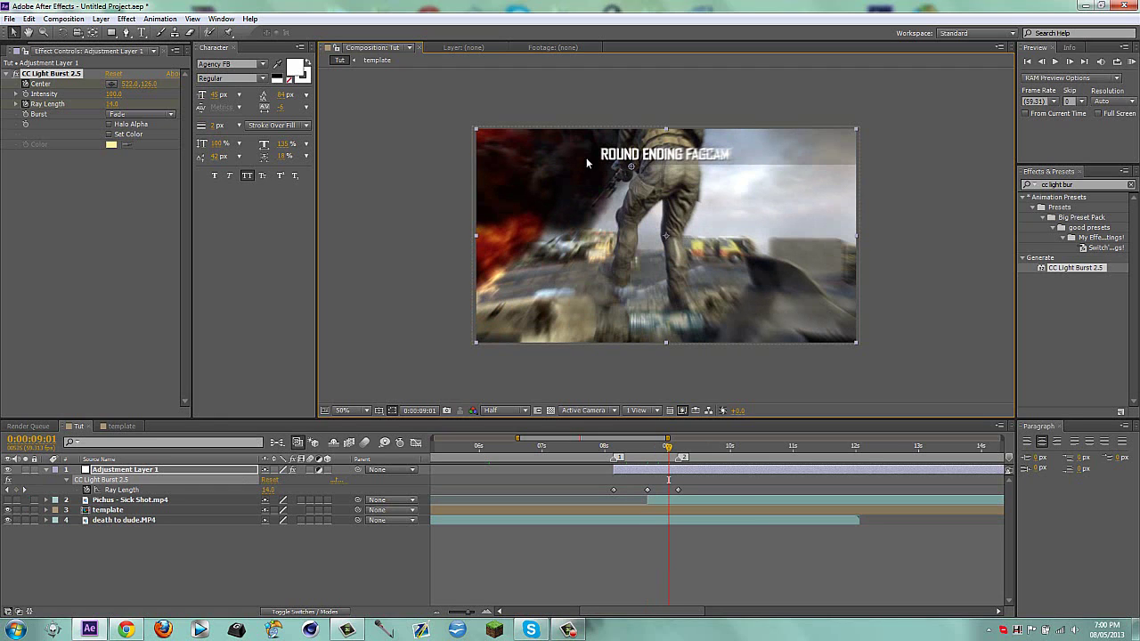
{"action": "left_click", "coordinate": [112, 83]}
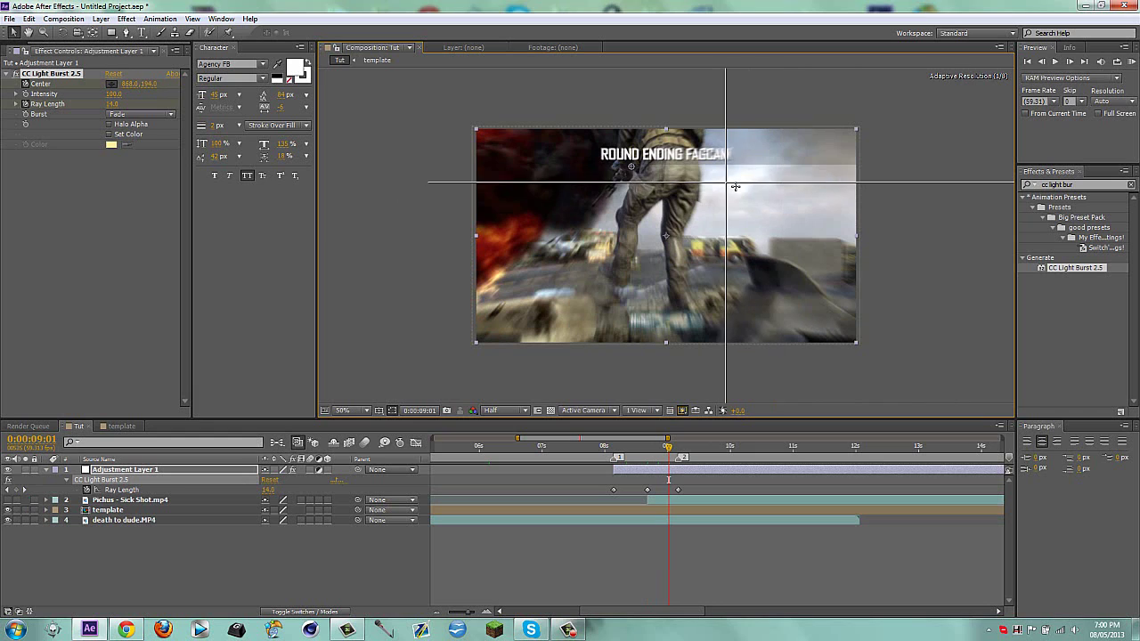
{"action": "left_click", "coordinate": [737, 187]}
{"action": "left_click_drag", "start_coordinate": [738, 190], "coordinate": [798, 185]}
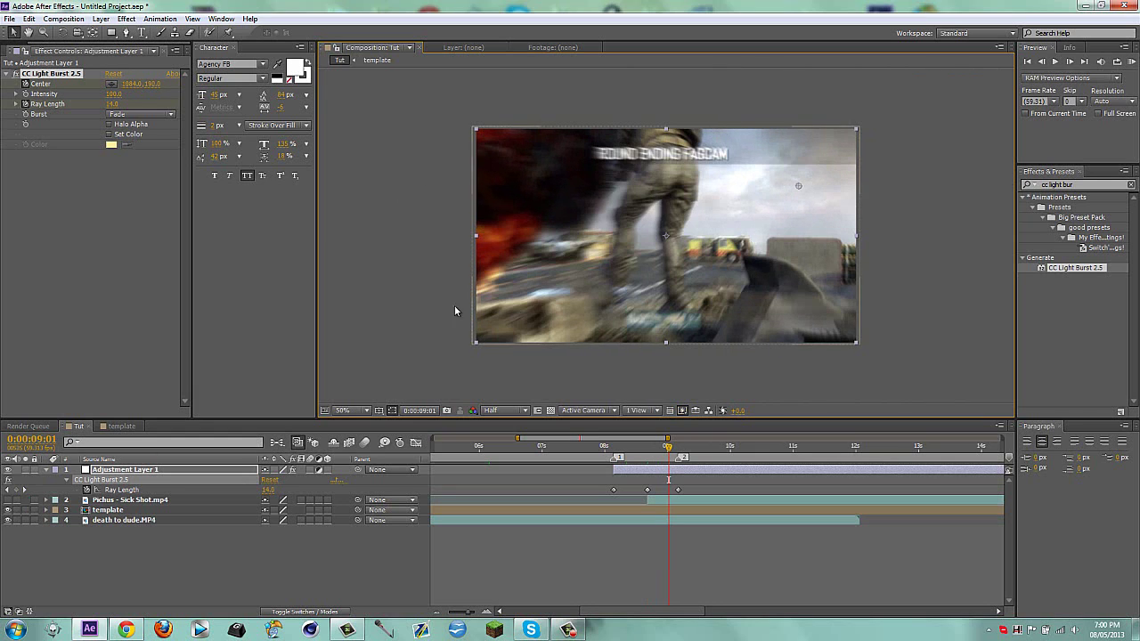
{"action": "left_click", "coordinate": [7, 500]}
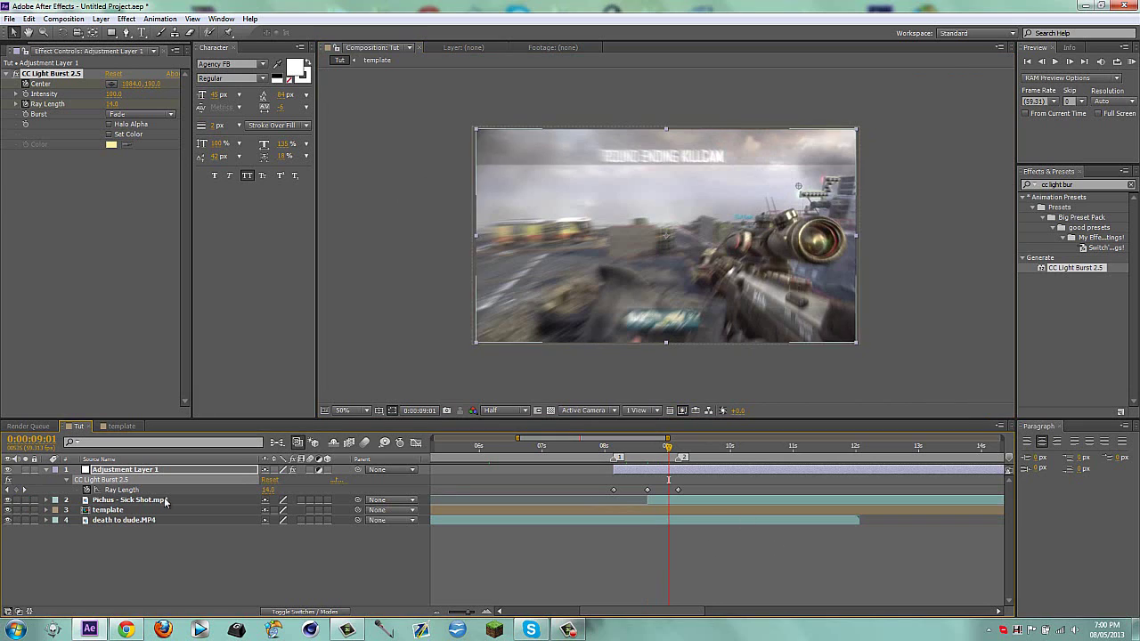
Reveal the Pichus - Sick Shot.mp4 layer's Opacity and extend the clip's start back to 0:00:08:30
{"action": "left_click", "coordinate": [7, 489]}
{"action": "left_click", "coordinate": [660, 501]}
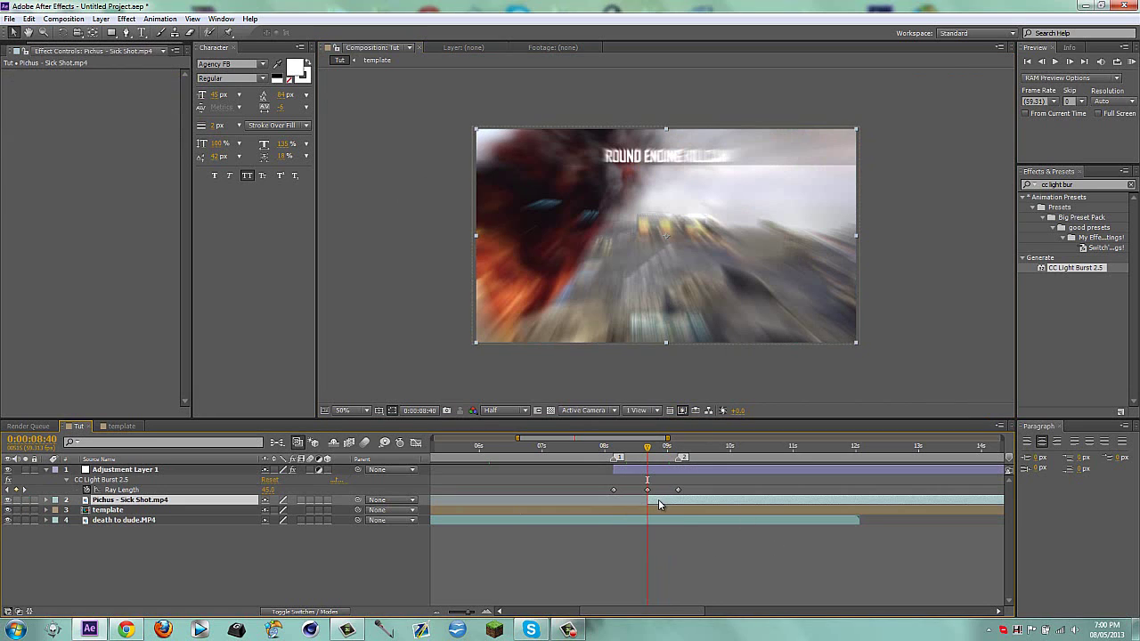
{"action": "key", "text": "t"}
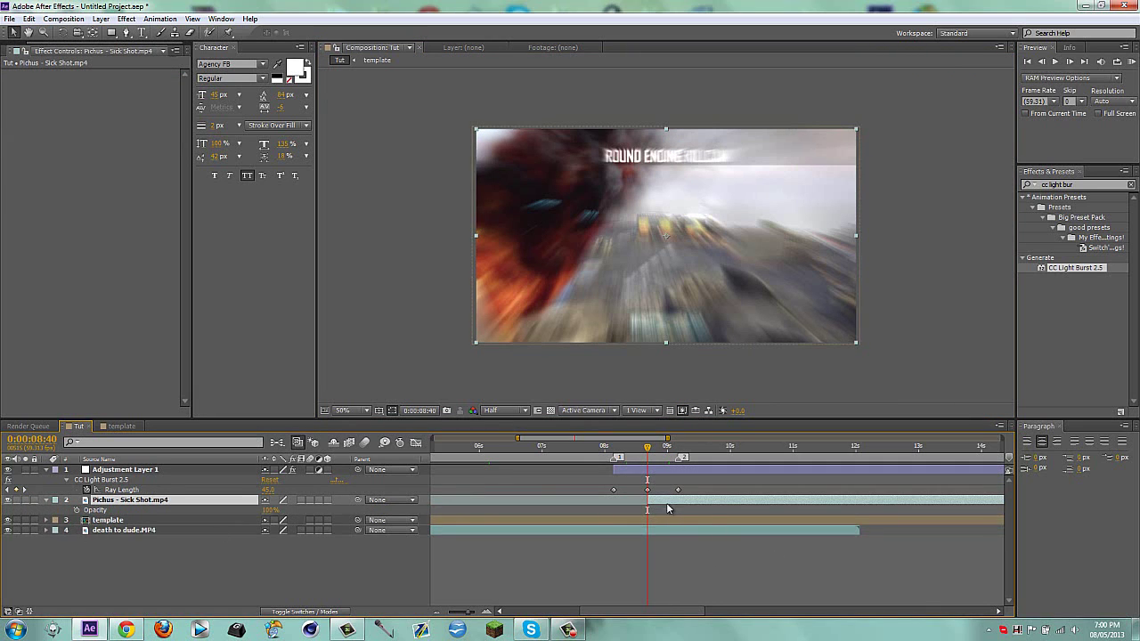
{"action": "key", "text": "alt+bracketleft"}
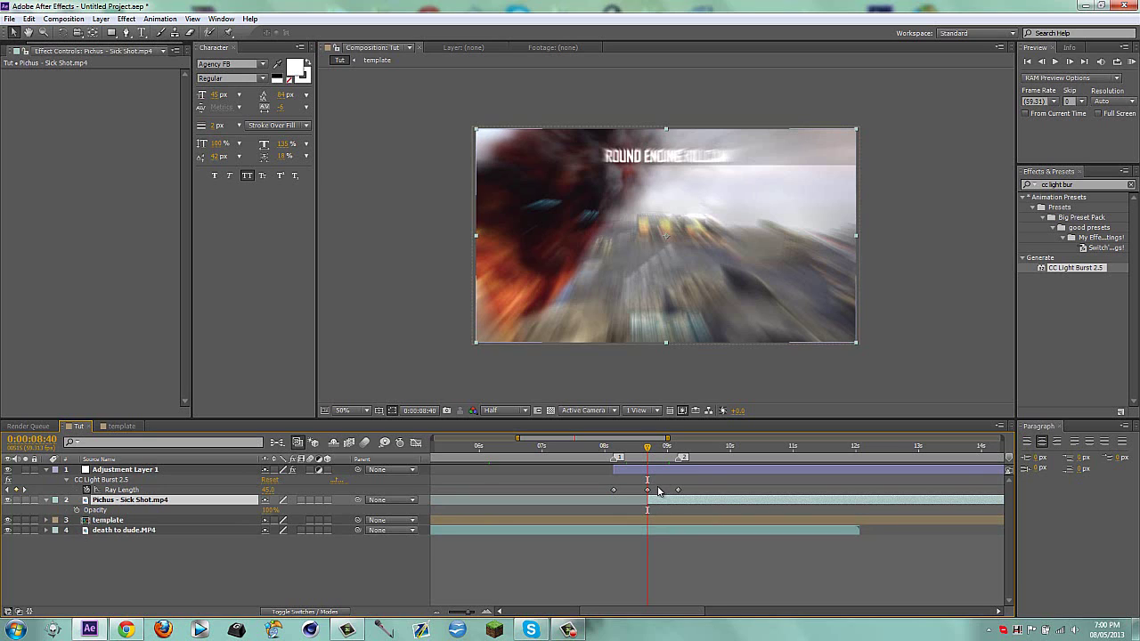
{"action": "key", "text": "shift+Page_Up"}
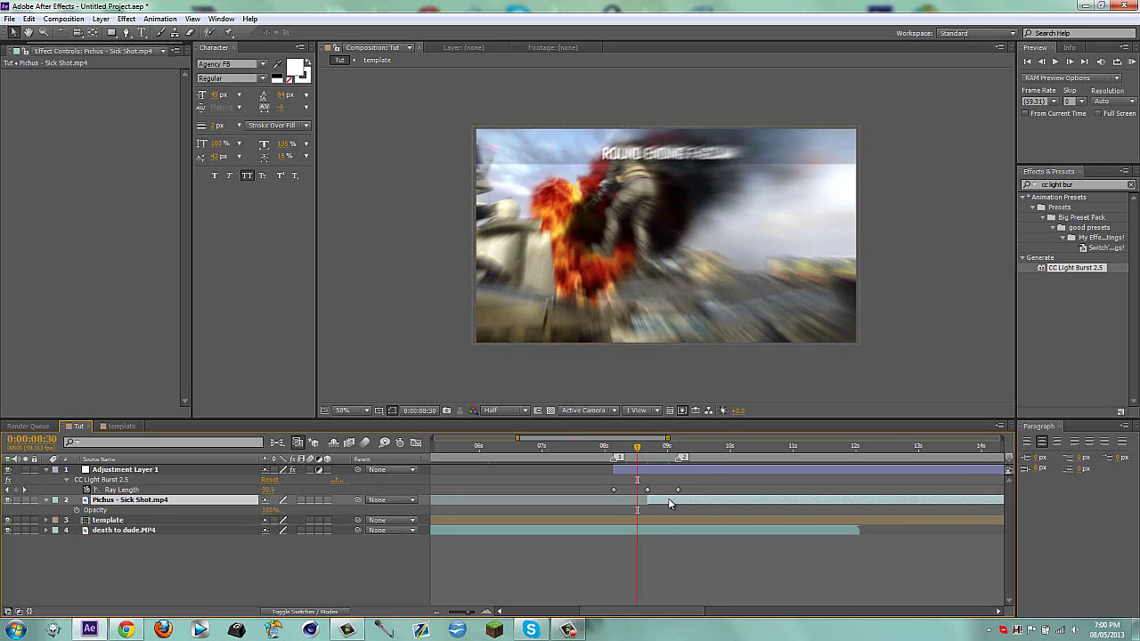
{"action": "left_click_drag", "start_coordinate": [667, 504], "coordinate": [663, 504]}
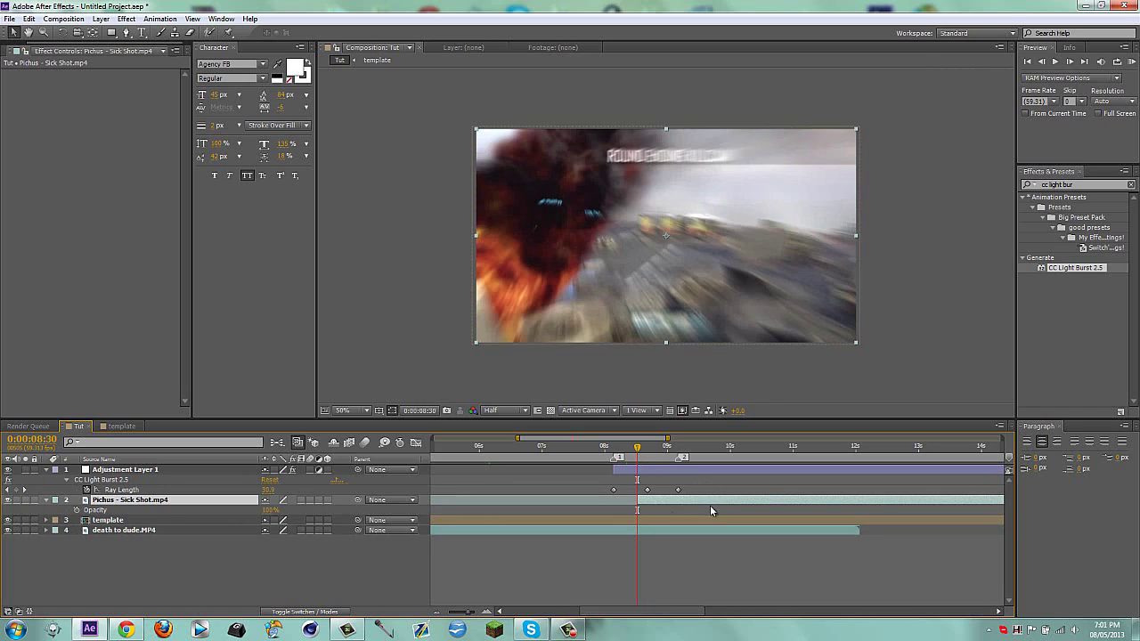
Keyframe the Pichus clip's Opacity from 0% at 0:00:08:30 to 100% at 0:00:08:40
{"action": "left_click", "coordinate": [78, 510]}
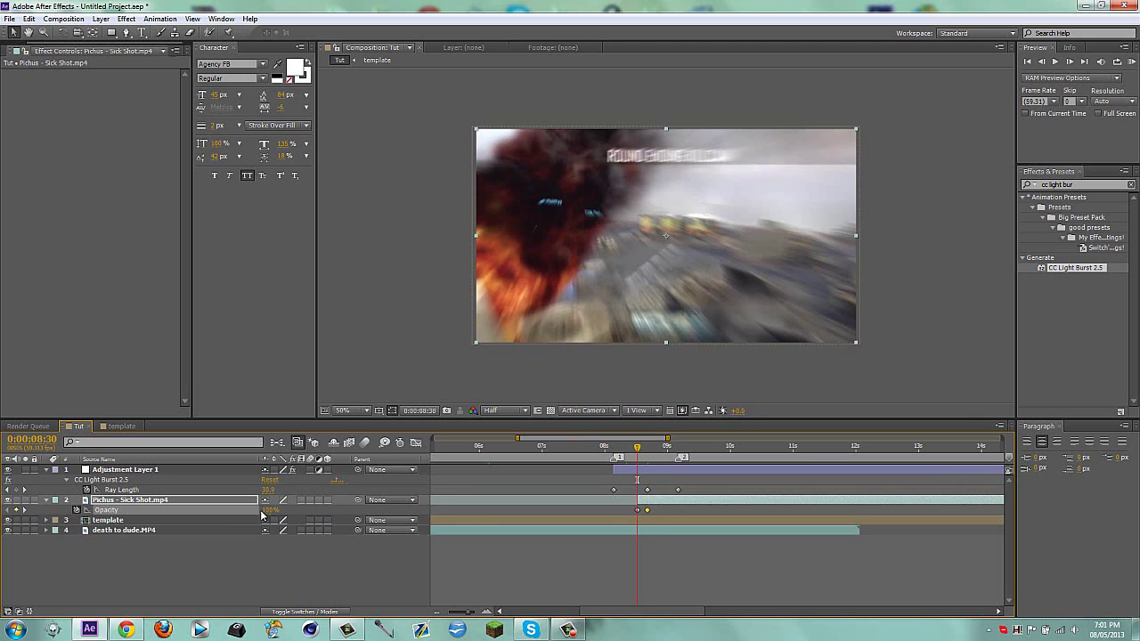
{"action": "left_click", "coordinate": [270, 509]}
{"action": "type", "text": "0"}
{"action": "key", "text": "Return"}
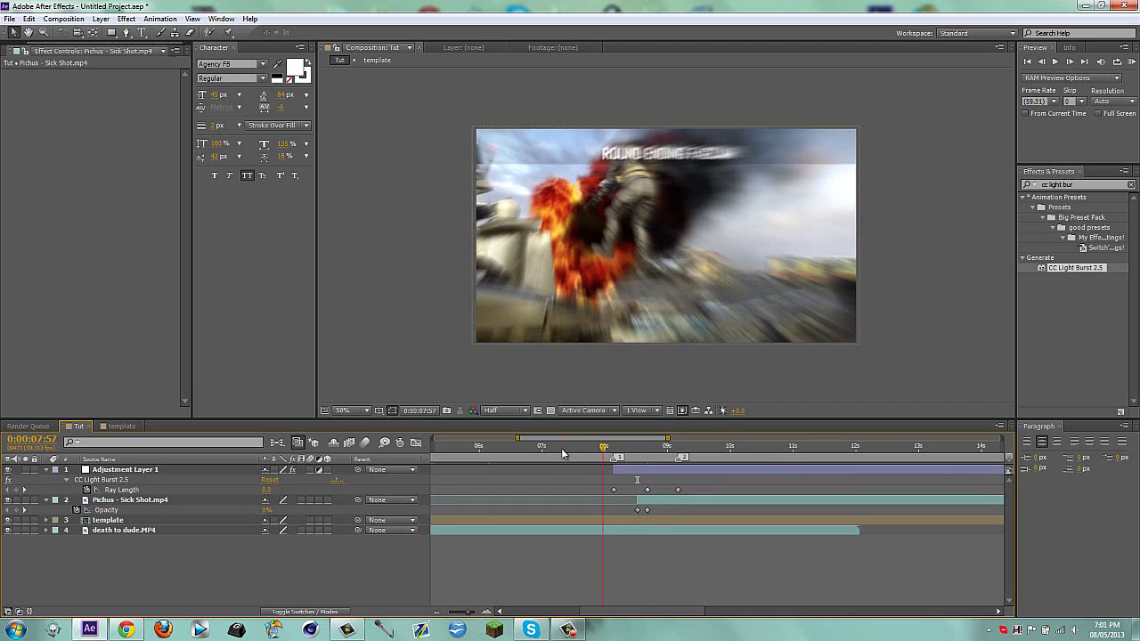
Start the work area at 0:00:07:57 and play a RAM preview of the transition
{"action": "key", "text": "b"}
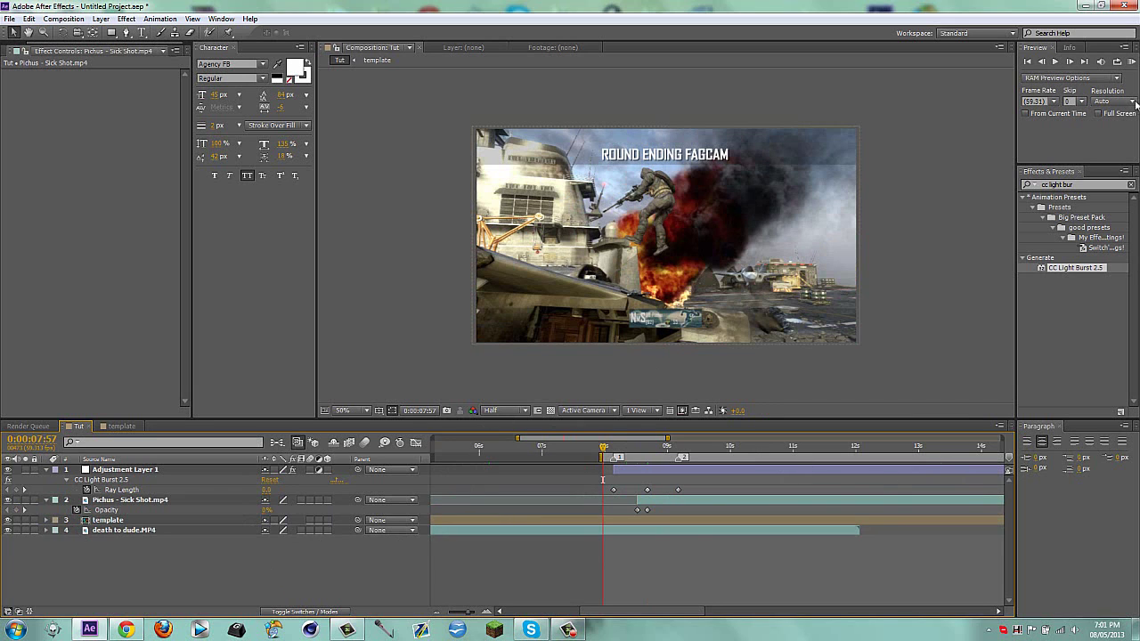
{"action": "left_click", "coordinate": [1129, 66]}
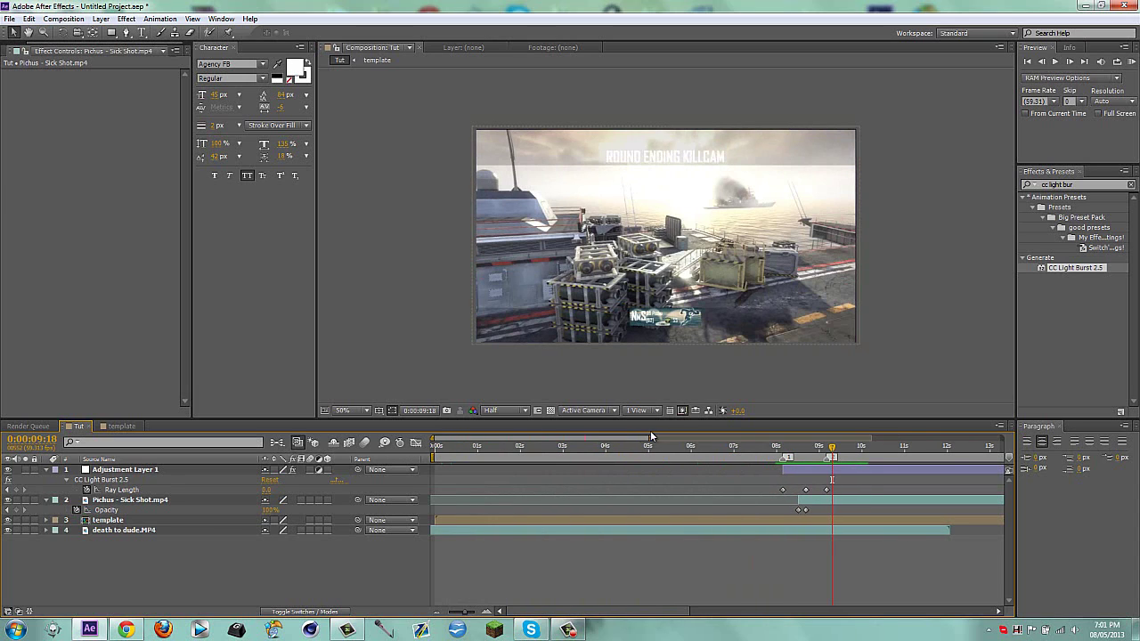
Show a longer span of the timeline, examine the adjustment layer's Center and Ray Length keyframes, and collapse them
{"action": "left_click_drag", "start_coordinate": [653, 438], "coordinate": [732, 440]}
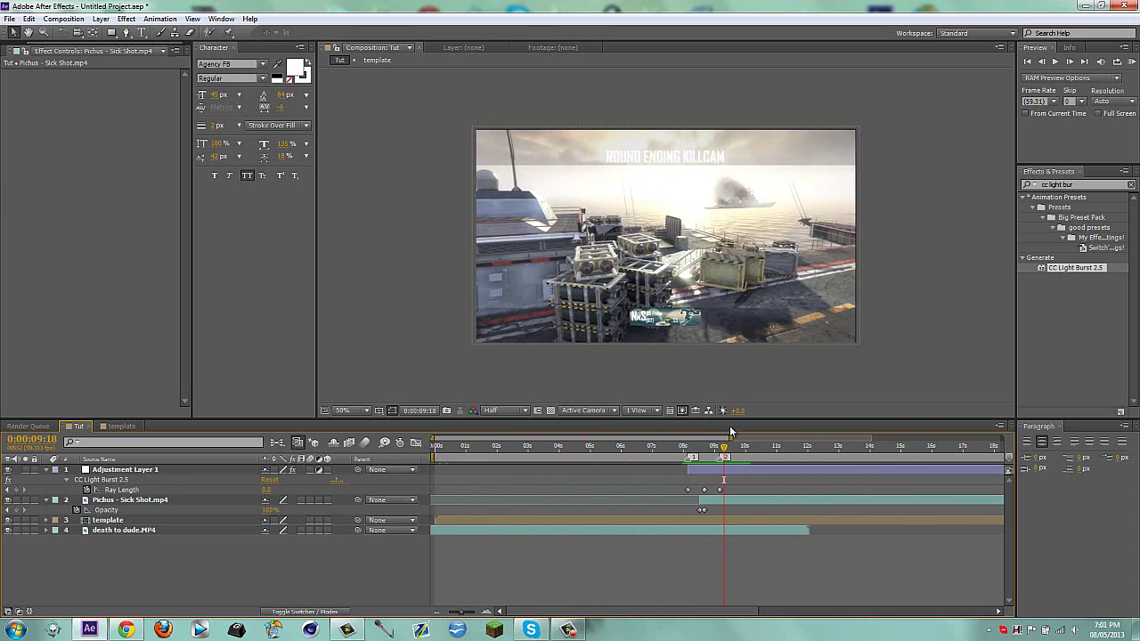
{"action": "left_click", "coordinate": [694, 470]}
{"action": "key", "text": "u"}
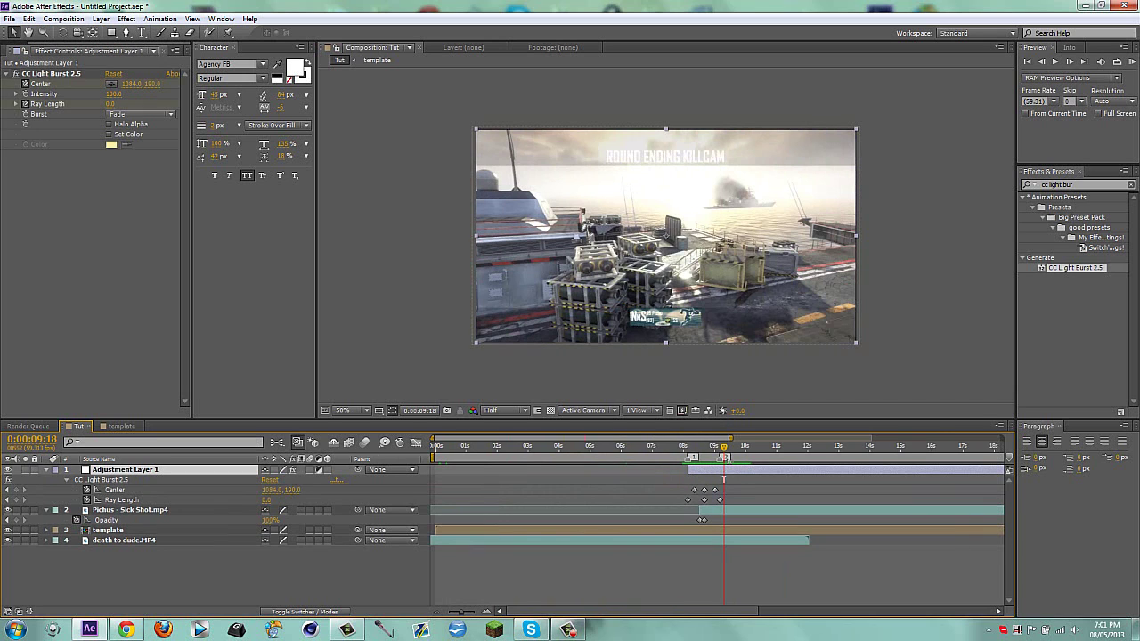
{"action": "key", "text": "u"}
{"action": "left_click", "coordinate": [282, 560]}
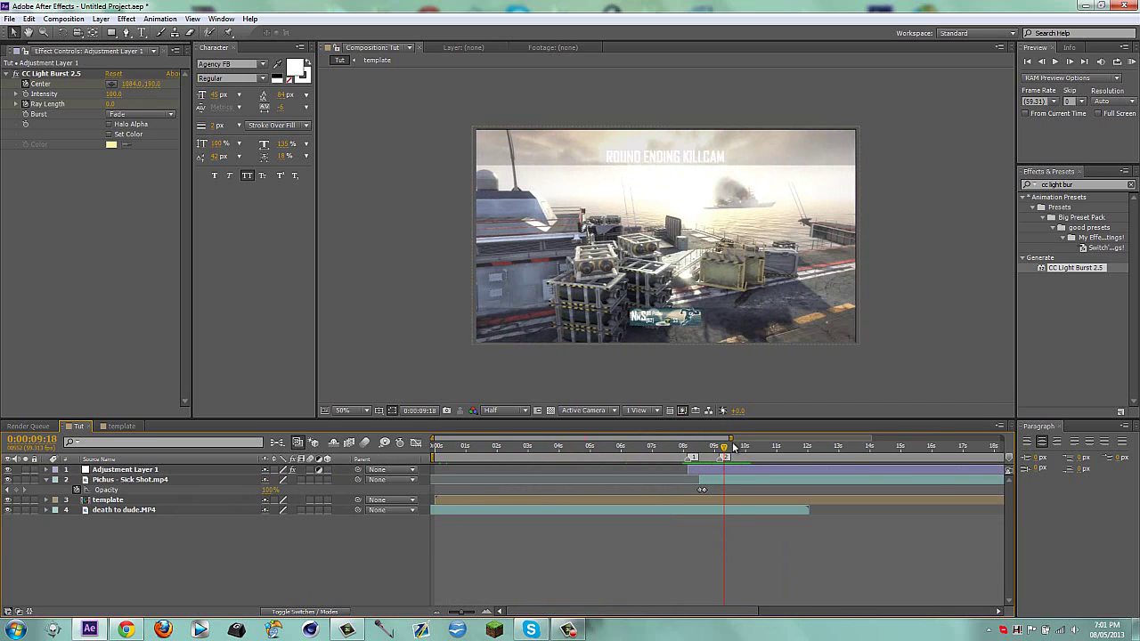
Scrub through the transition between the two clips, from about 0:00:08:08 to 0:00:10:14
{"action": "mouse_move", "coordinate": [734, 449]}
{"action": "left_mouse_down"}
{"action": "mouse_move", "coordinate": [786, 452]}
{"action": "mouse_move", "coordinate": [742, 457]}
{"action": "left_mouse_up"}
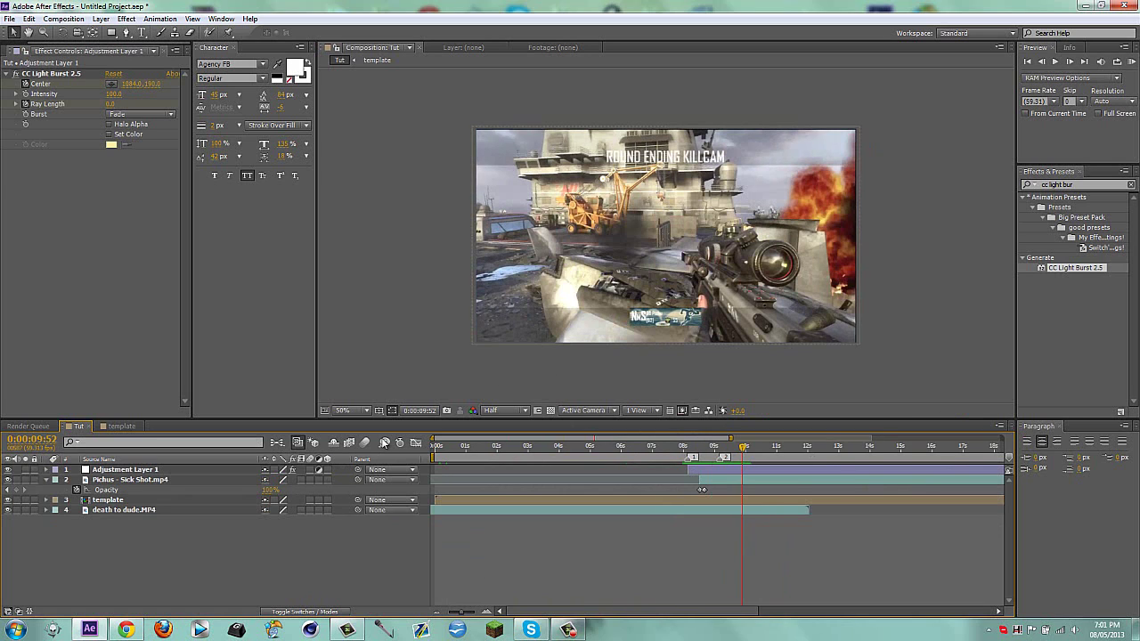
{"action": "left_click", "coordinate": [687, 447]}
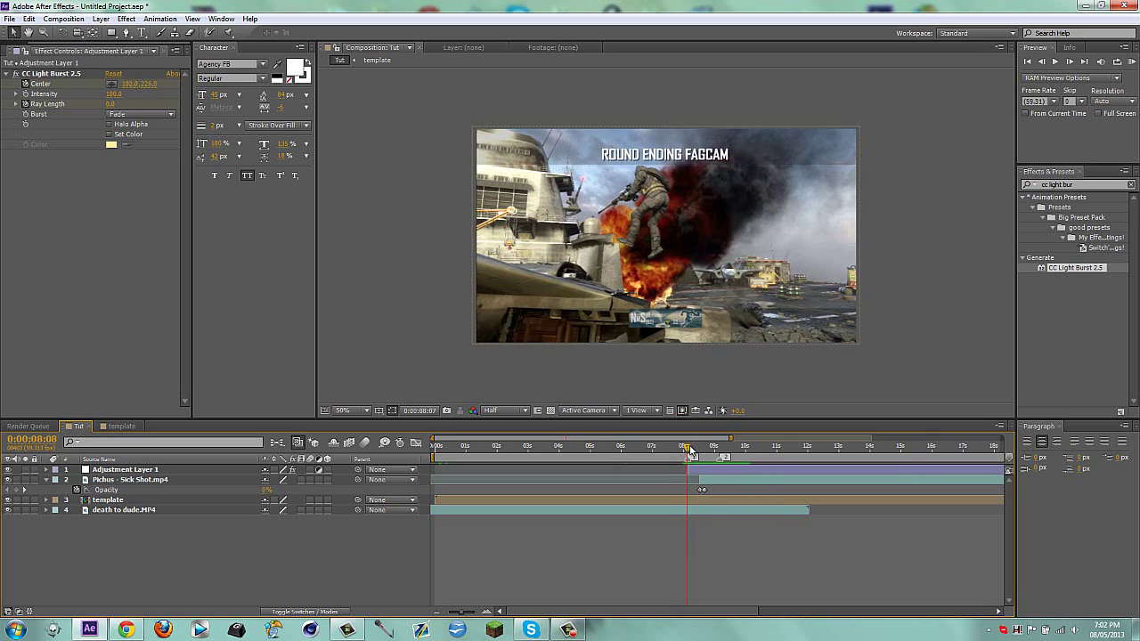
{"action": "left_click_drag", "start_coordinate": [690, 450], "coordinate": [755, 437]}
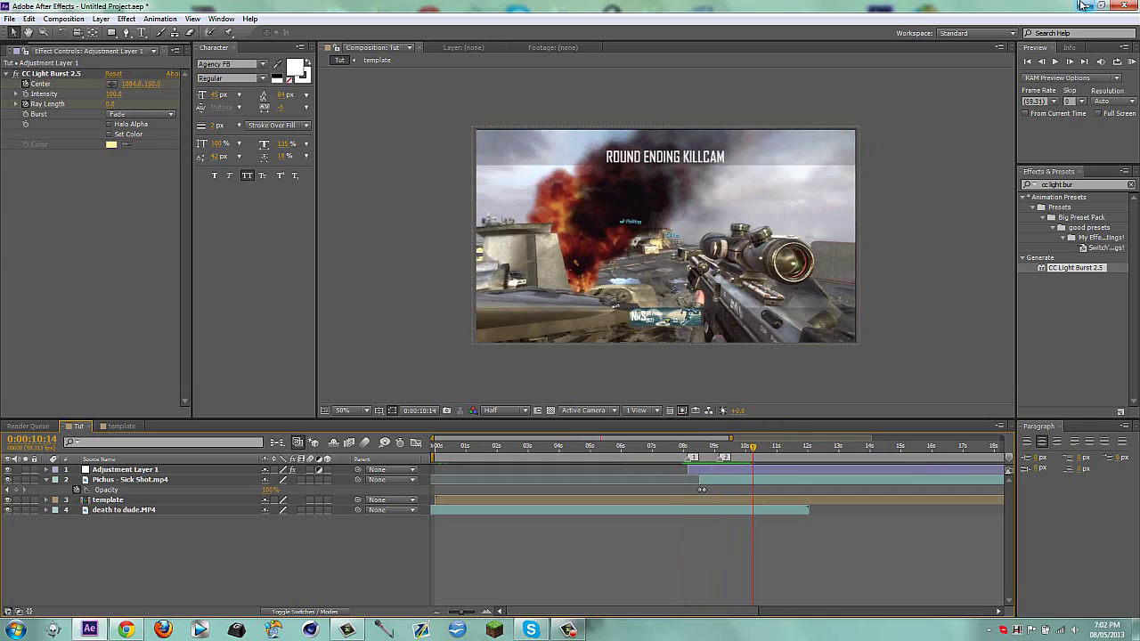
{"action": "left_click", "coordinate": [1086, 6]}
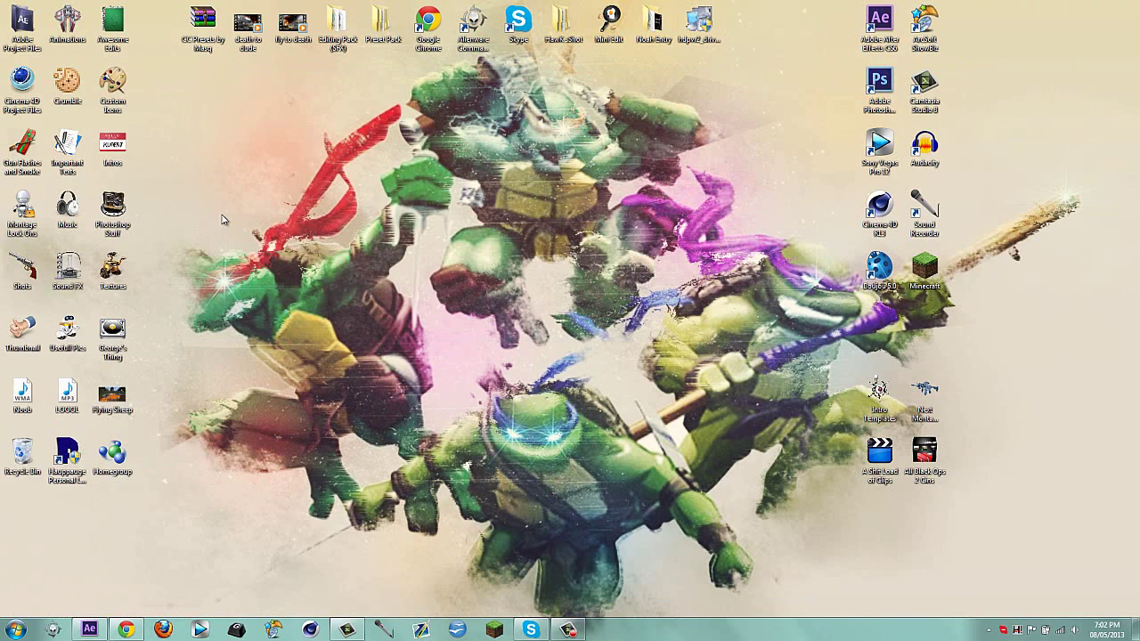
{"action": "left_click_drag", "start_coordinate": [145, 69], "coordinate": [857, 499]}
{"action": "left_click_drag", "start_coordinate": [137, 67], "coordinate": [852, 485]}
{"action": "left_click_drag", "start_coordinate": [852, 470], "coordinate": [122, 67]}
{"action": "left_click_drag", "start_coordinate": [134, 59], "coordinate": [288, 182]}
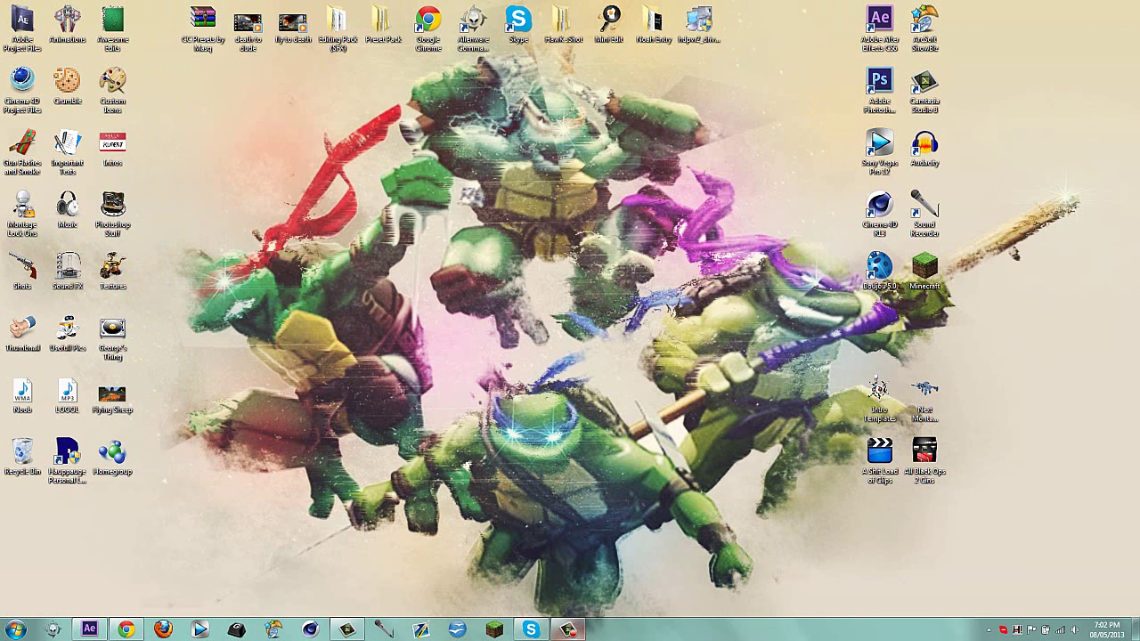